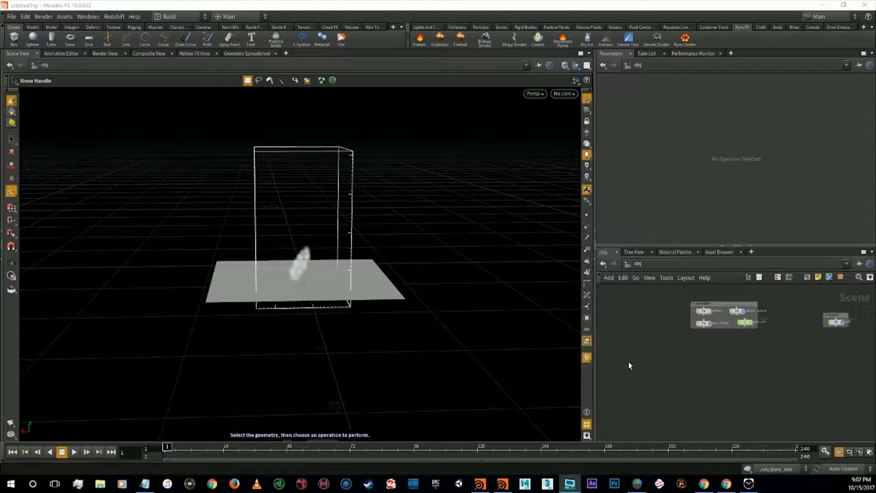
- Add a Box geometry object at the object level and place it beside the simulation network box
{"action": "key", "text": "Tab"}
{"action": "left_click", "coordinate": [645, 347]}
{"action": "key", "text": "Tab"}
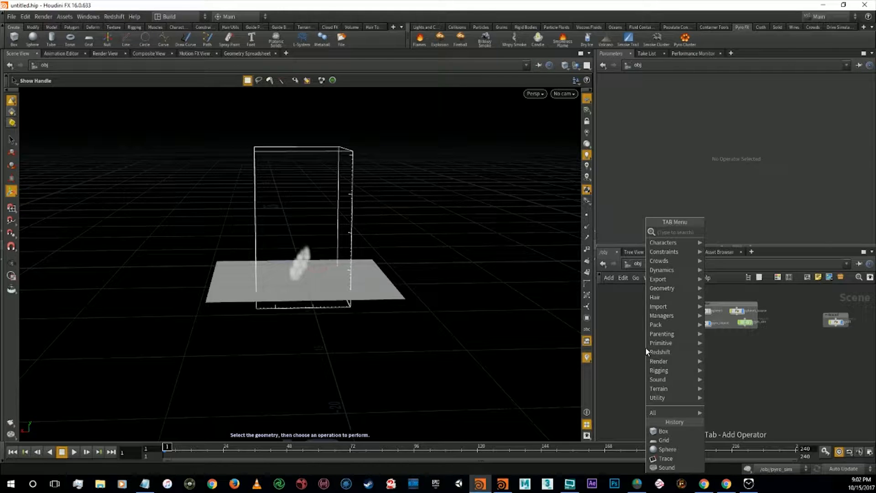
{"action": "type", "text": "box"}
{"action": "key", "text": "Return"}
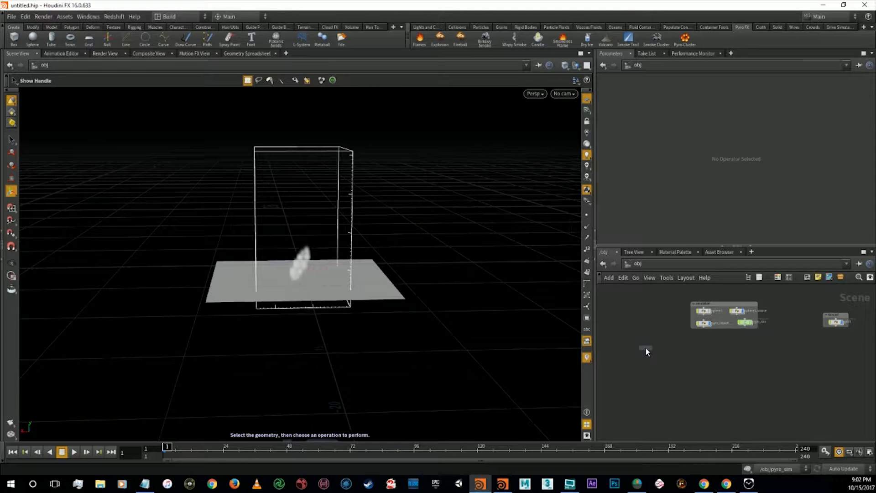
{"action": "left_click", "coordinate": [645, 346]}
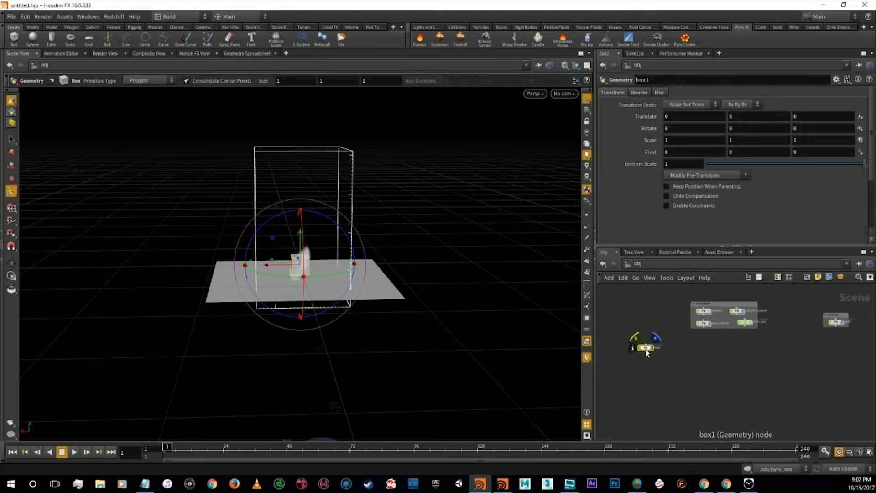
{"action": "left_click_drag", "start_coordinate": [650, 347], "coordinate": [656, 323]}
- Enclose the new box object in its own network box titled "driver"
{"action": "scroll", "coordinate": [663, 318], "scroll_direction": "up", "scroll_amount": 4}
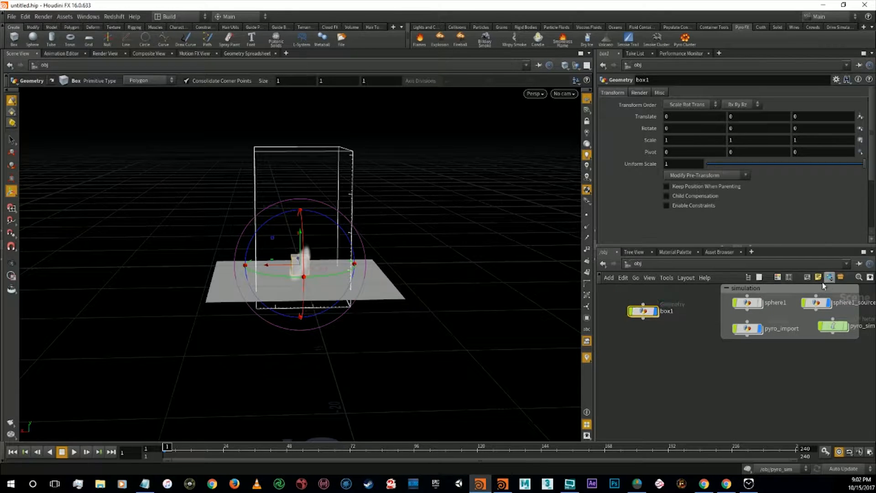
{"action": "left_click", "coordinate": [794, 279]}
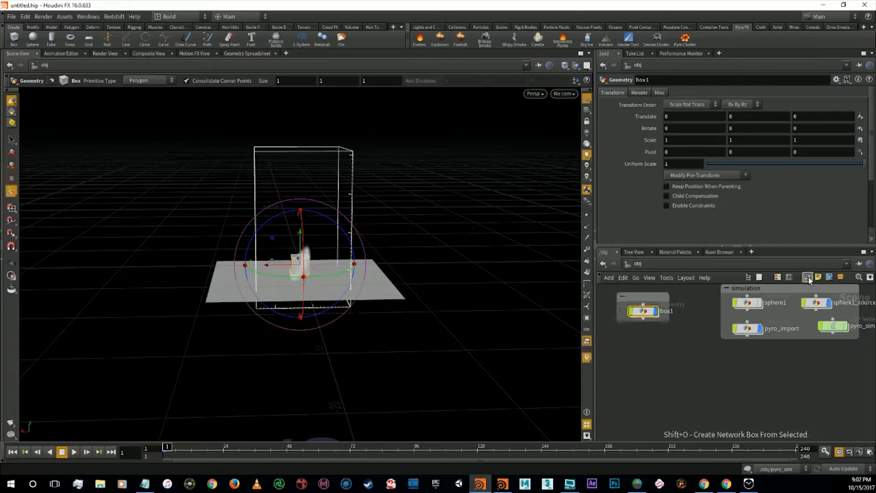
{"action": "double_click", "coordinate": [643, 295]}
{"action": "type", "text": "driver"}
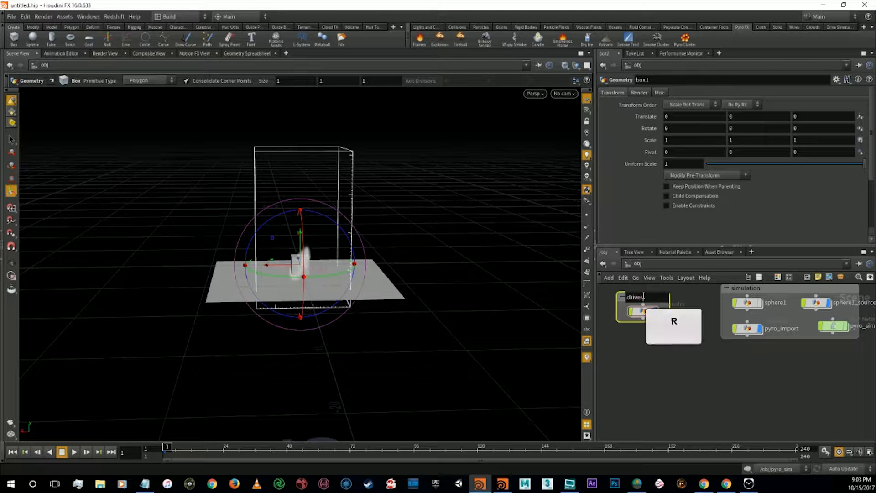
{"action": "key", "text": "Return"}
- Go inside the box object and set the box size to 10 on all three axes
{"action": "double_click", "coordinate": [643, 310]}
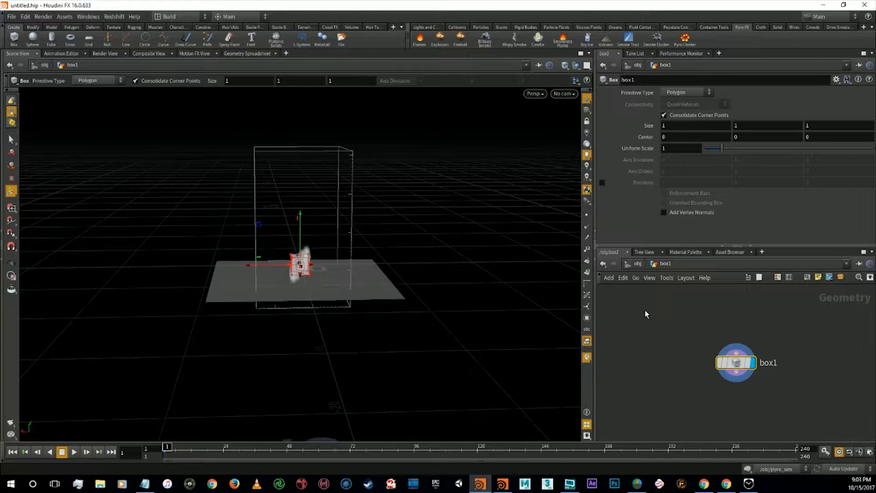
{"action": "left_click_drag", "start_coordinate": [739, 362], "coordinate": [723, 313]}
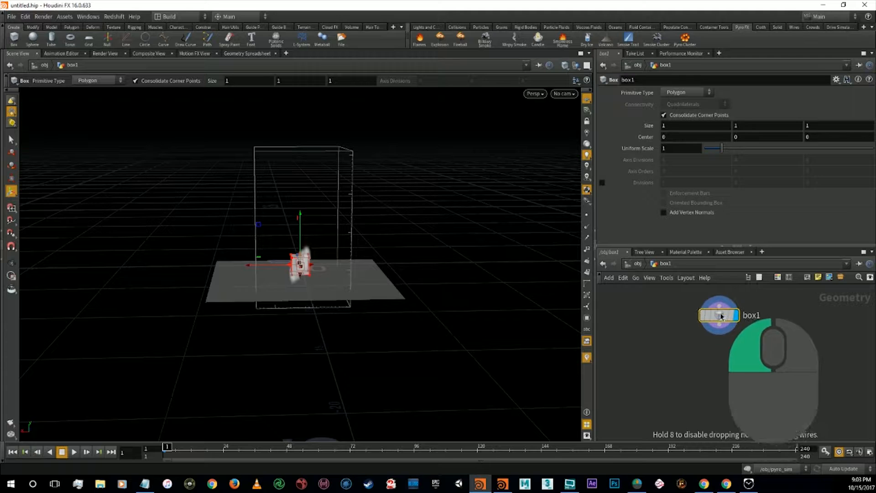
{"action": "left_click_drag", "start_coordinate": [692, 127], "coordinate": [628, 127]}
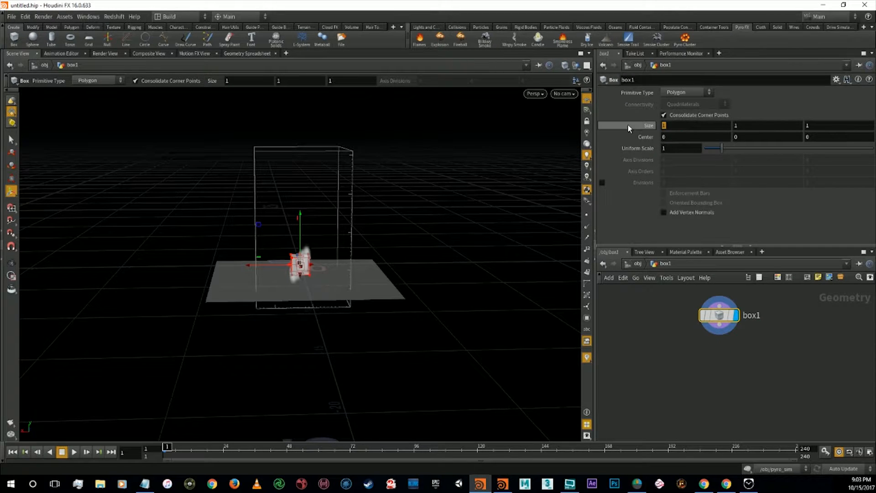
{"action": "type", "text": "10"}
{"action": "key", "text": "Tab"}
{"action": "type", "text": "101"}
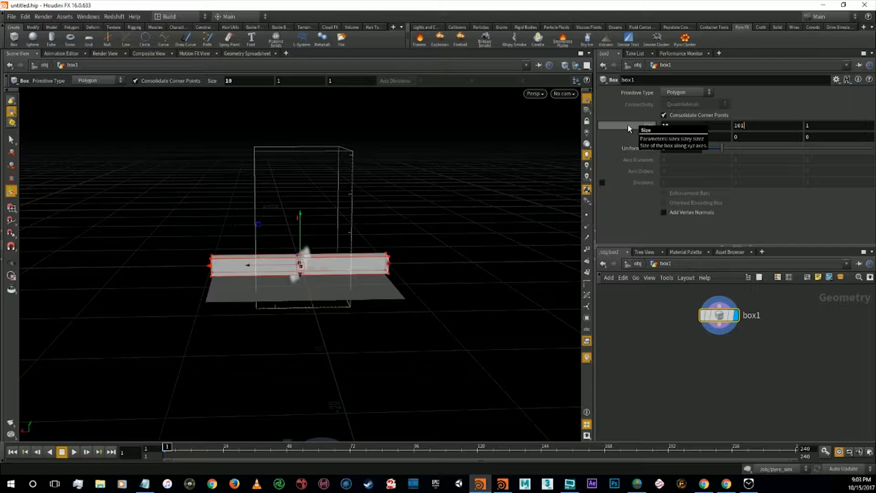
{"action": "key", "text": "BackSpace"}
{"action": "key", "text": "Tab"}
{"action": "type", "text": "10"}
{"action": "key", "text": "Tab"}
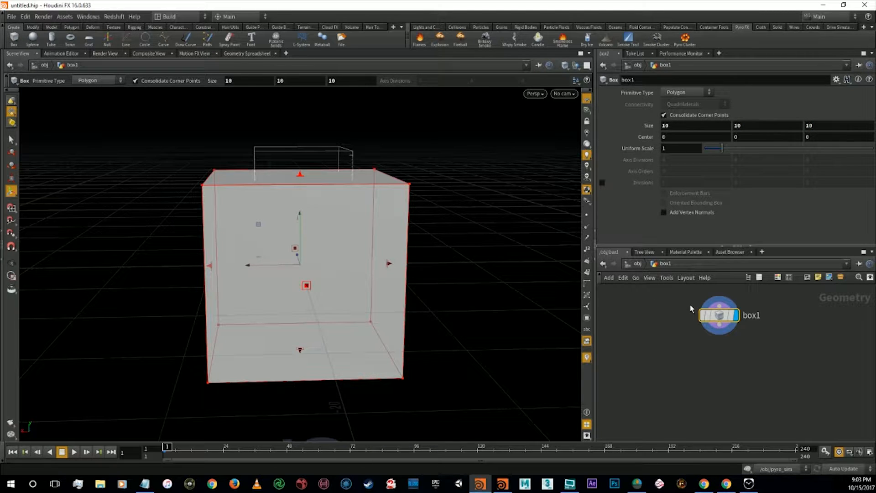
- Append a Volume VOP to the box node's output and enter its network
{"action": "left_click", "coordinate": [722, 327]}
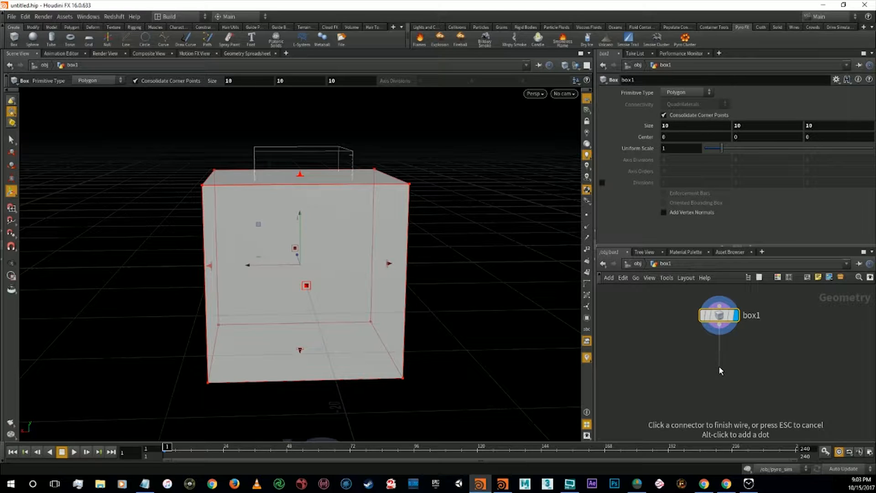
{"action": "key", "text": "Tab"}
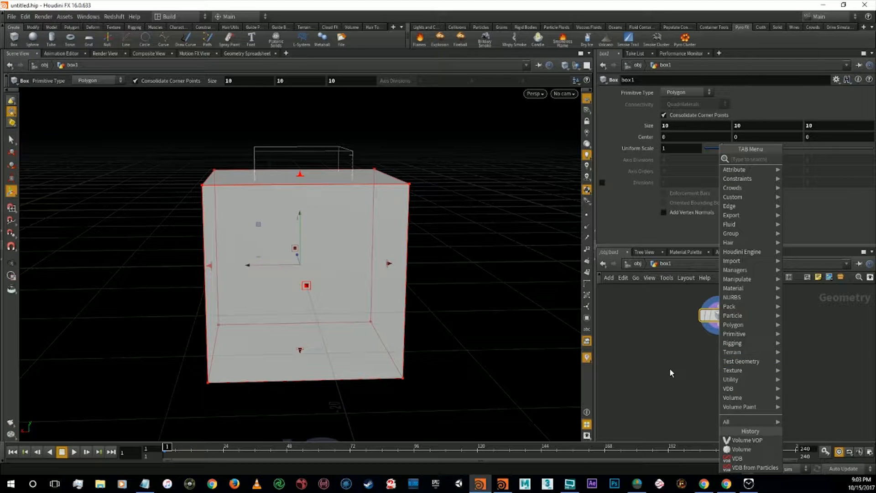
{"action": "type", "text": "vop"}
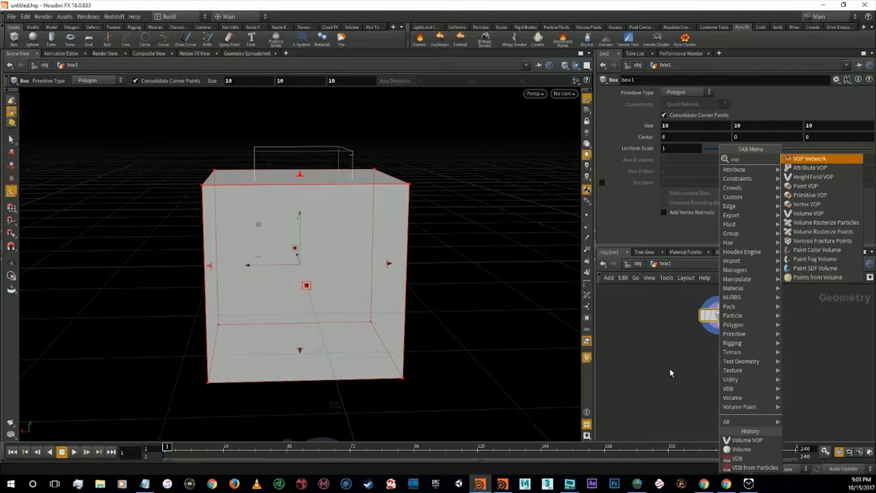
{"action": "key", "text": "Down"}
{"action": "key", "text": "Down"}
{"action": "key", "text": "Down"}
{"action": "key", "text": "Down"}
{"action": "key", "text": "Down"}
{"action": "key", "text": "Down"}
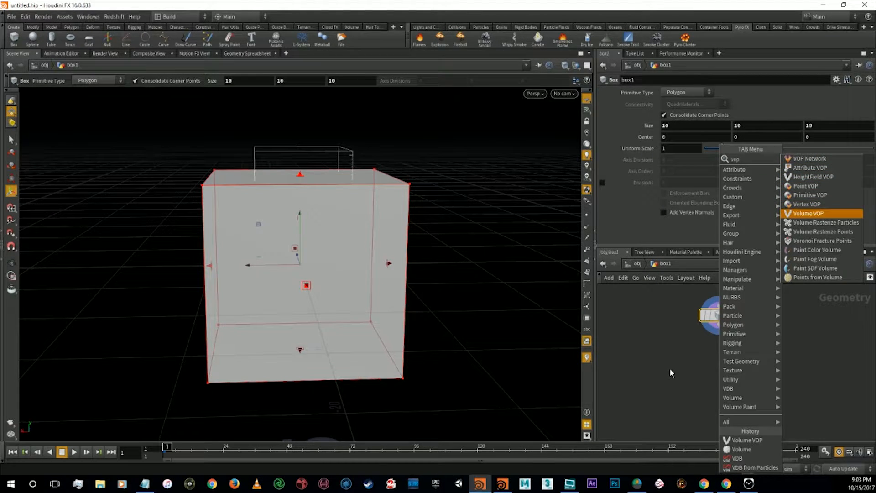
{"action": "key", "text": "Return"}
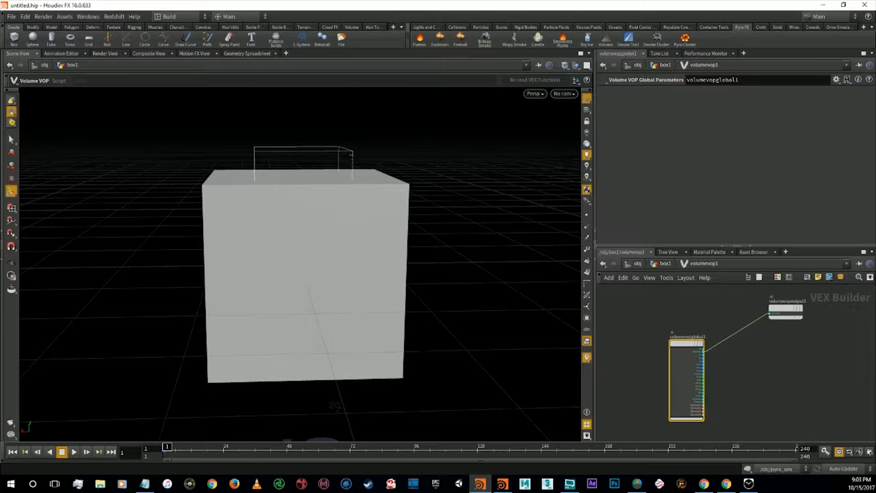
{"action": "key", "text": "alt+Tab"}
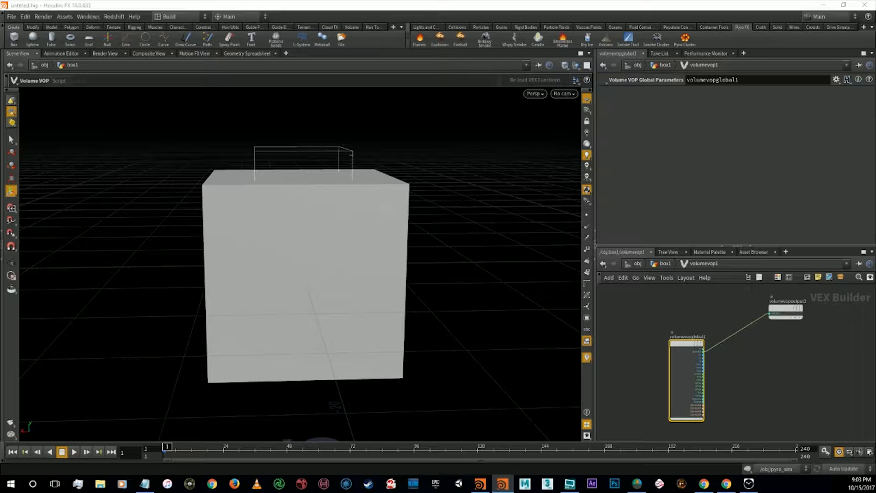
- Add a Turbulent Noise node and connect the global P output to its pos input
{"action": "left_click", "coordinate": [765, 366]}
{"action": "key", "text": "Tab"}
{"action": "type", "text": "turb"}
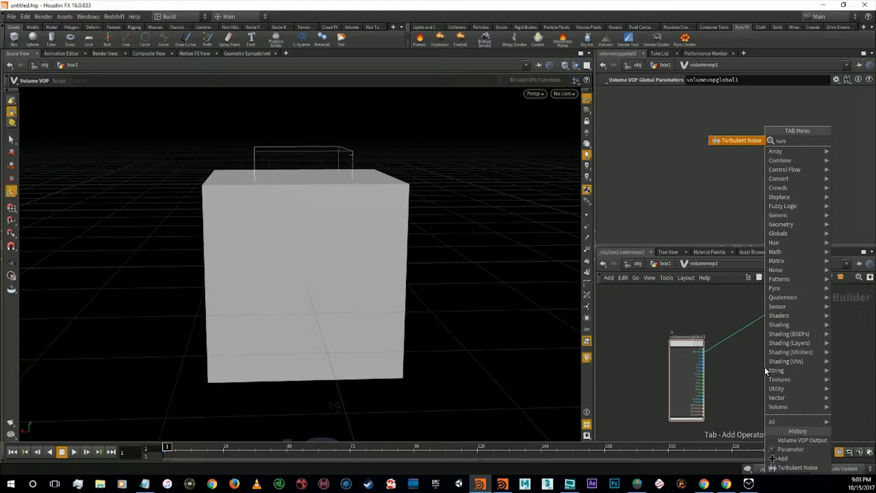
{"action": "key", "text": "Return"}
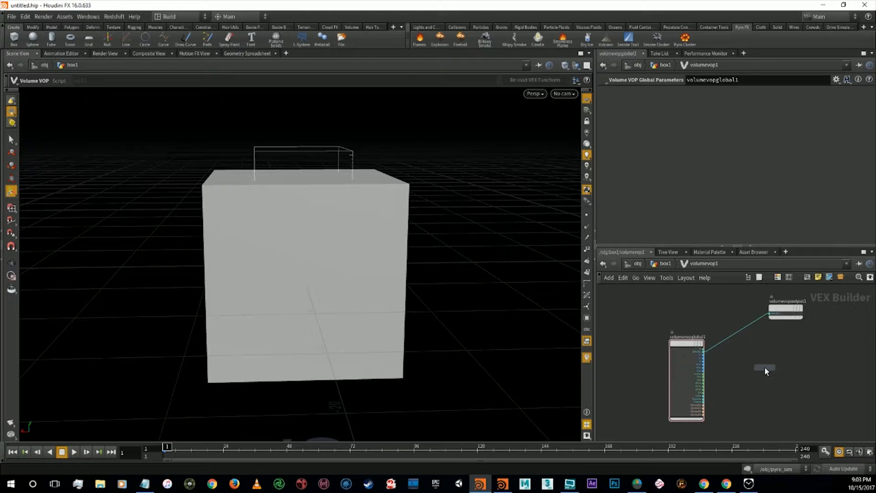
{"action": "left_click", "coordinate": [766, 368]}
{"action": "scroll", "coordinate": [764, 368], "scroll_direction": "up", "scroll_amount": 5}
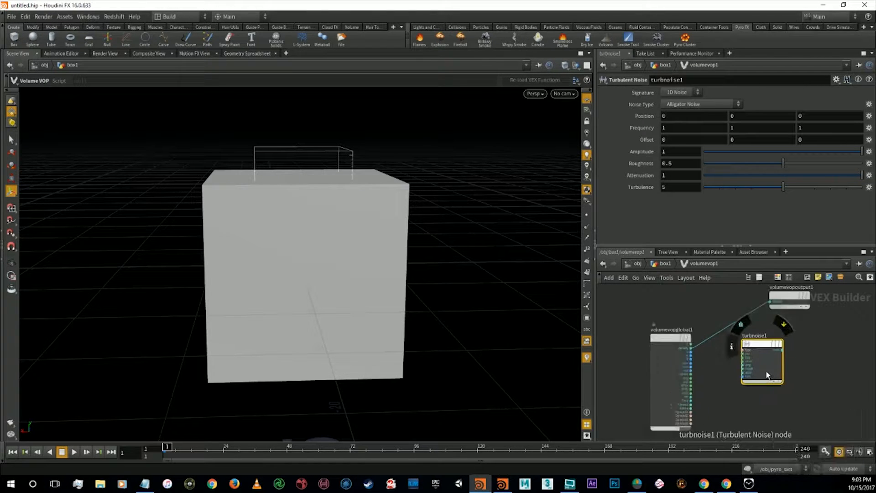
{"action": "left_click_drag", "start_coordinate": [611, 316], "coordinate": [716, 338]}
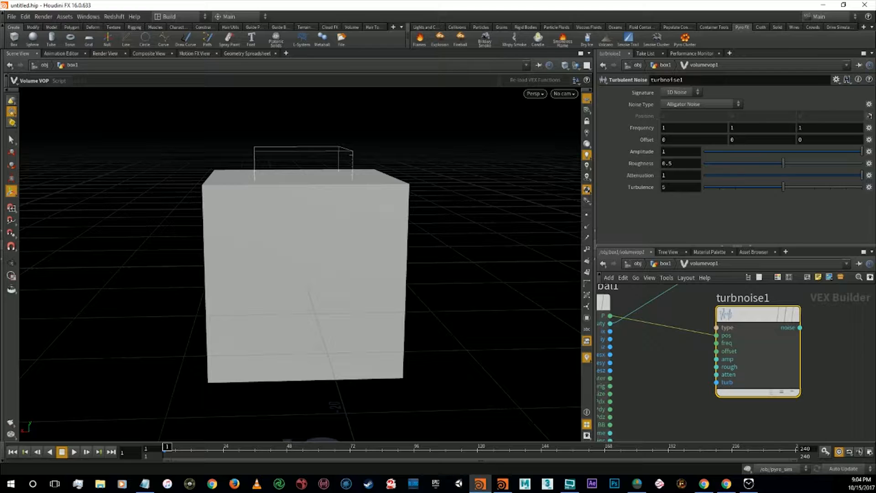
{"action": "key", "text": "alt+Tab"}
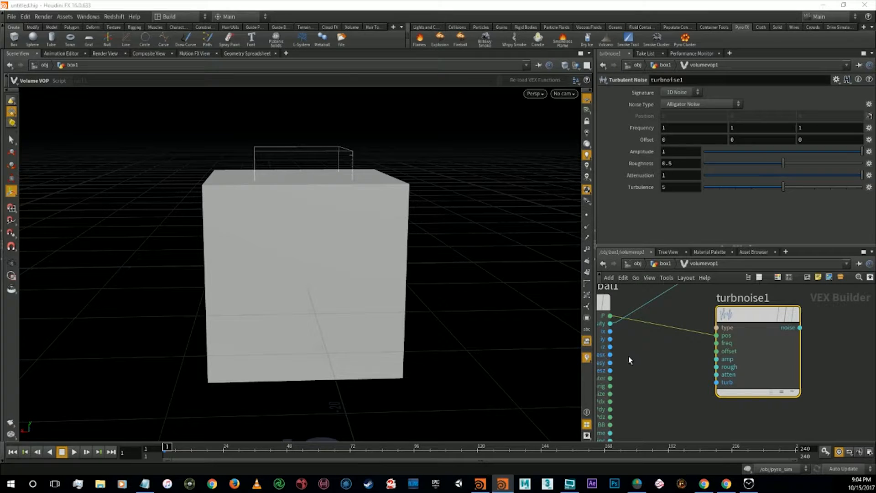
- Add a Parameter node and wire its output into the Turbulent Noise node's freq input
{"action": "left_click", "coordinate": [641, 359]}
{"action": "key", "text": "Tab"}
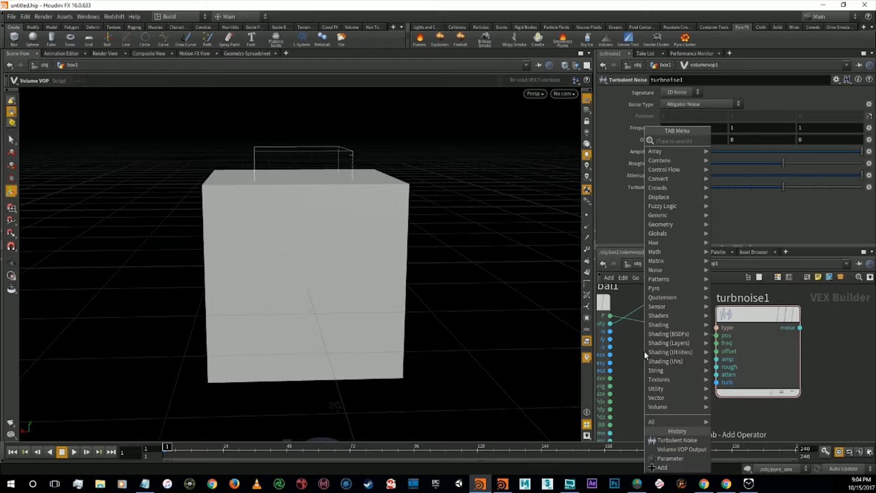
{"action": "type", "text": "par"}
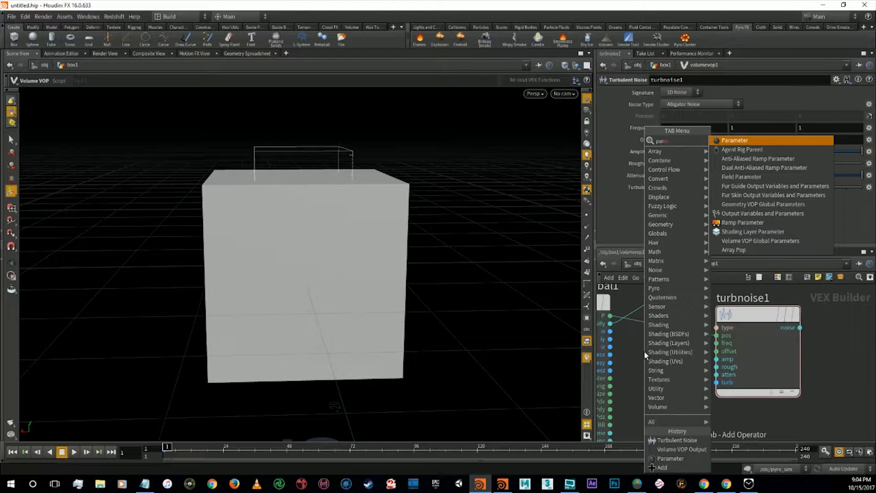
{"action": "key", "text": "Return"}
{"action": "left_click", "coordinate": [645, 351]}
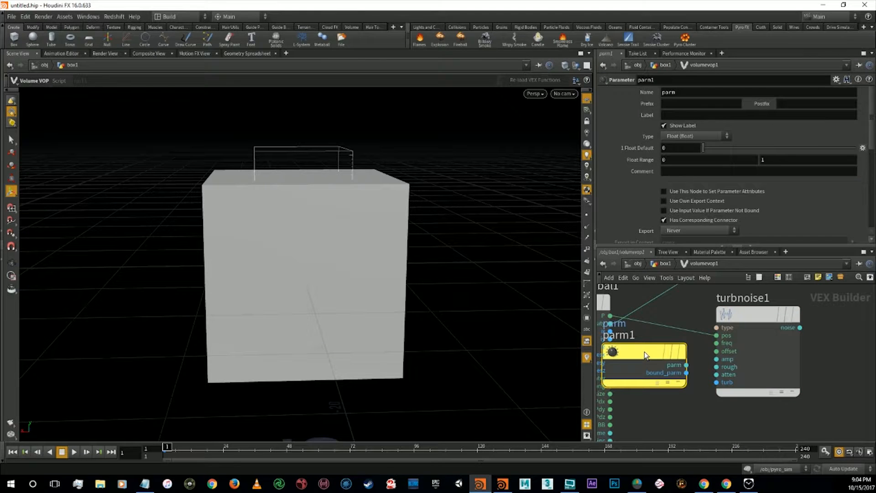
{"action": "left_click_drag", "start_coordinate": [644, 352], "coordinate": [717, 343]}
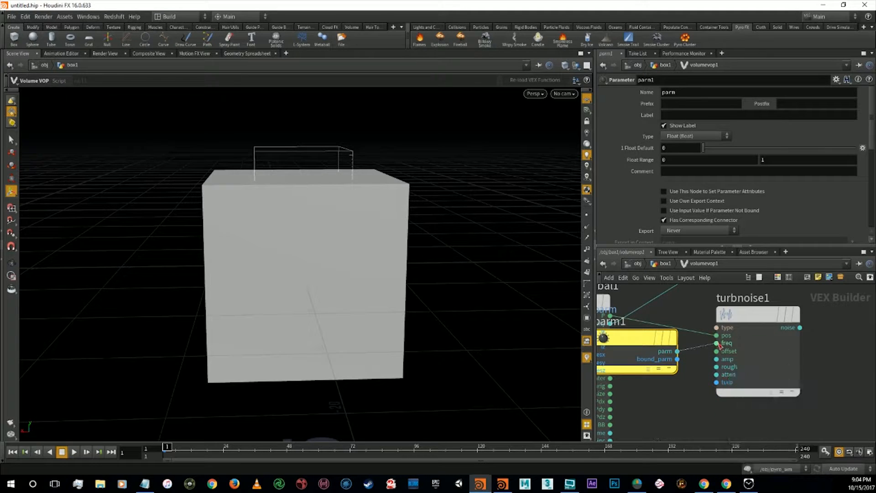
- Set the parameter's type to 3 Floats (vector) and its default values to 1, 1, 1
{"action": "left_click", "coordinate": [706, 136]}
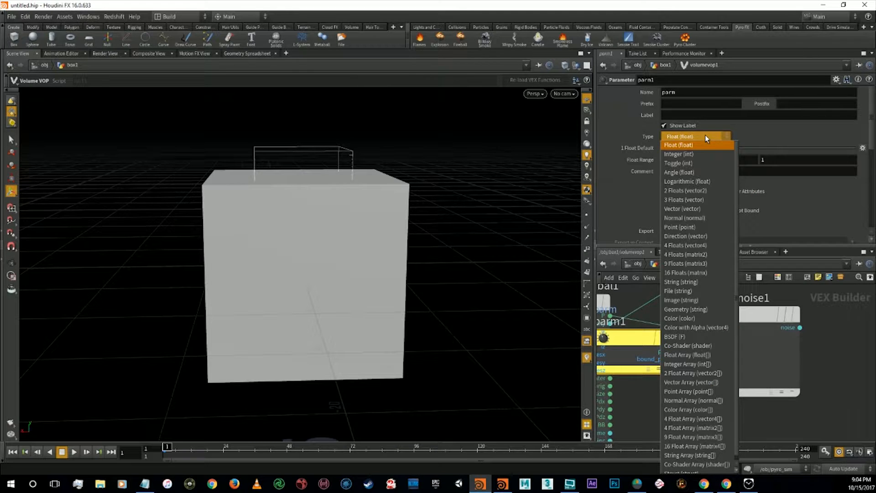
{"action": "left_click", "coordinate": [681, 200]}
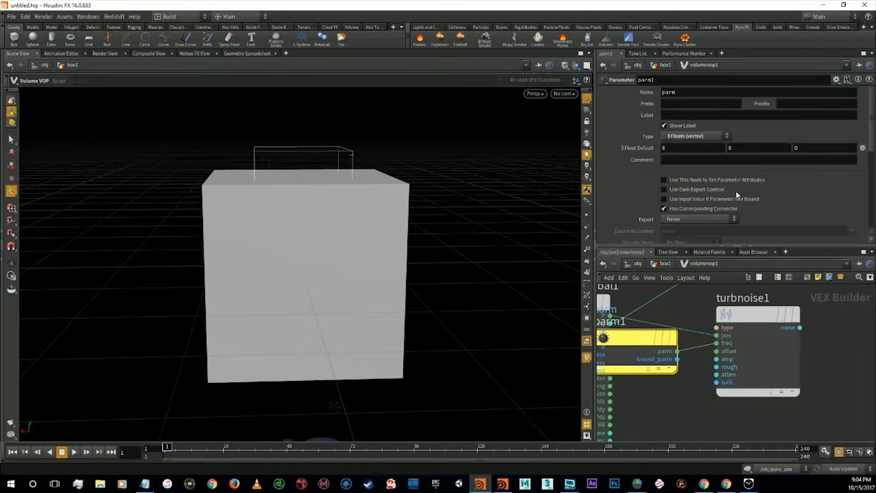
{"action": "left_click_drag", "start_coordinate": [681, 147], "coordinate": [642, 144]}
{"action": "type", "text": "1"}
{"action": "key", "text": "Tab"}
{"action": "type", "text": "1"}
{"action": "key", "text": "Tab"}
- Label the parameter "Frenquency" and name it "freq"
{"action": "key", "text": "shift"}
{"action": "type", "text": "Frenquency"}
{"action": "key", "text": "Return"}
{"action": "double_click", "coordinate": [686, 91]}
{"action": "type", "text": "fren"}
{"action": "key", "text": "BackSpace"}
{"action": "type", "text": "q"}
{"action": "key", "text": "Return"}
- Replace the manually wired parameter node by promoting the Turbulent Noise node's freq input
{"action": "scroll", "coordinate": [717, 345], "scroll_direction": "up", "scroll_amount": 1}
{"action": "right_click", "coordinate": [717, 344]}
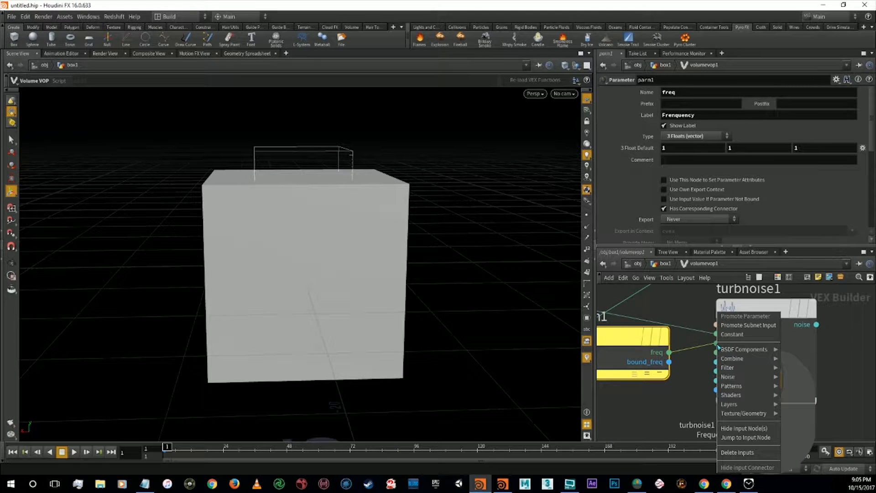
{"action": "left_click", "coordinate": [730, 326]}
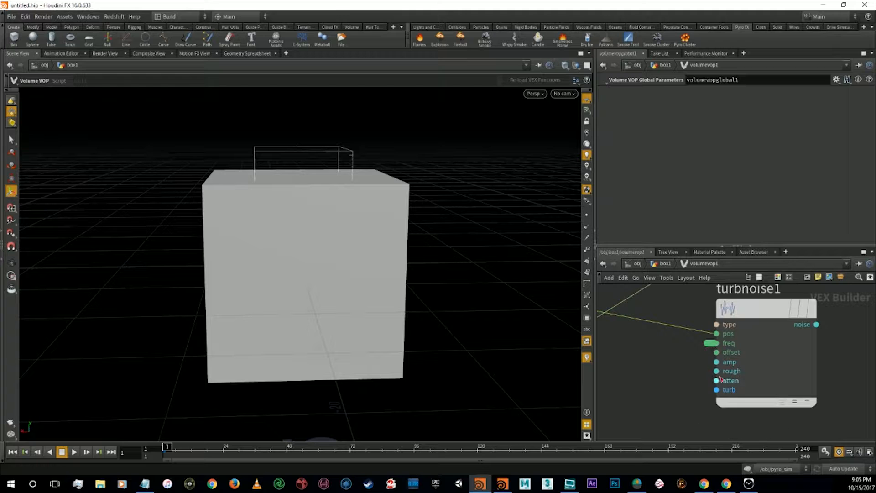
{"action": "key", "text": "alt+Tab"}
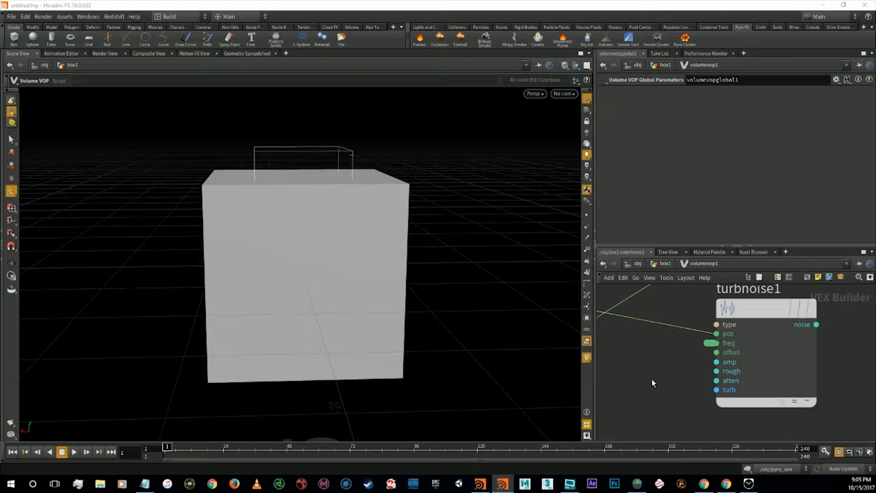
- Add a Parameter node beside the Turbulent Noise node and rename the node "offset"
{"action": "key", "text": "a"}
{"action": "left_click", "coordinate": [609, 362]}
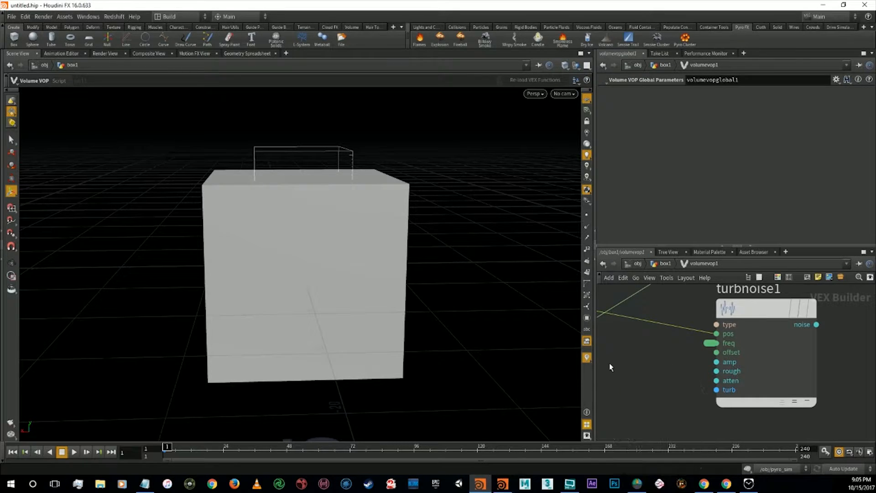
{"action": "key", "text": "Tab"}
{"action": "type", "text": "par"}
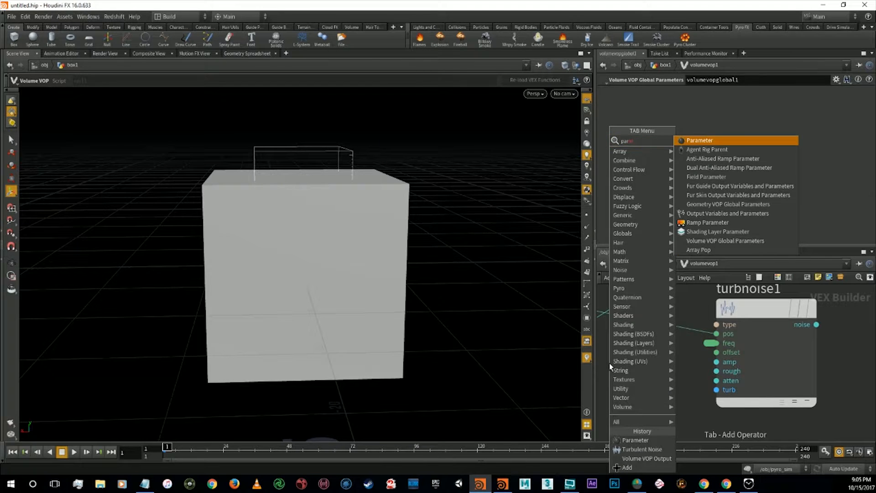
{"action": "key", "text": "Return"}
{"action": "left_click", "coordinate": [609, 362]}
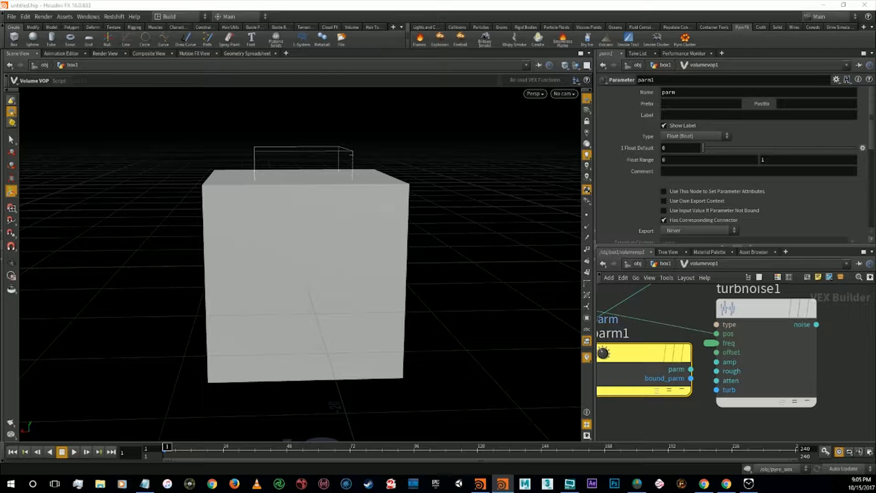
{"action": "double_click", "coordinate": [621, 335]}
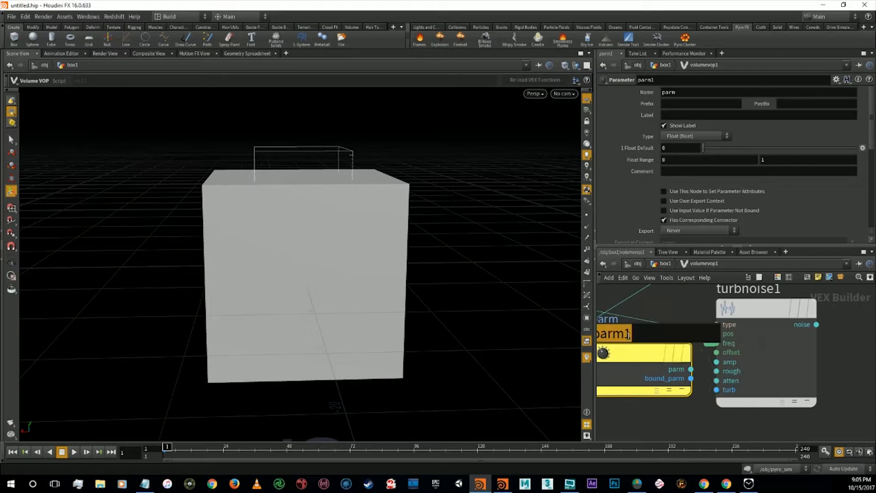
{"action": "type", "text": "offset"}
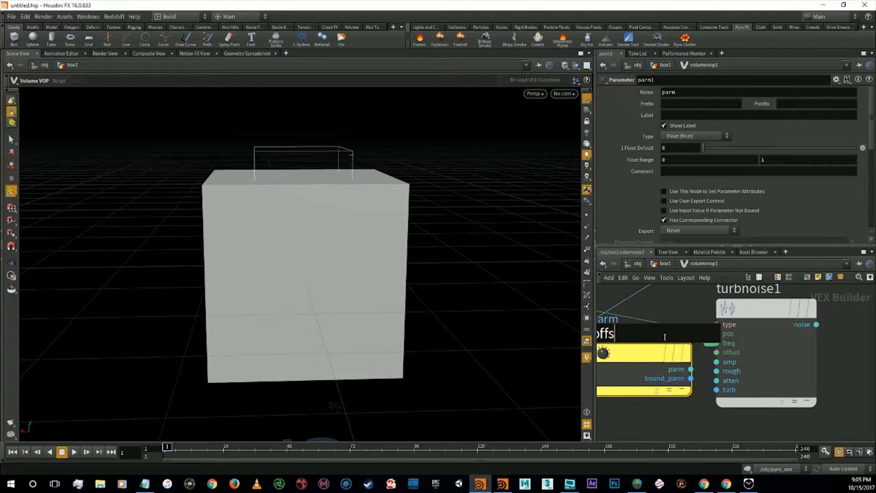
{"action": "key", "text": "Return"}
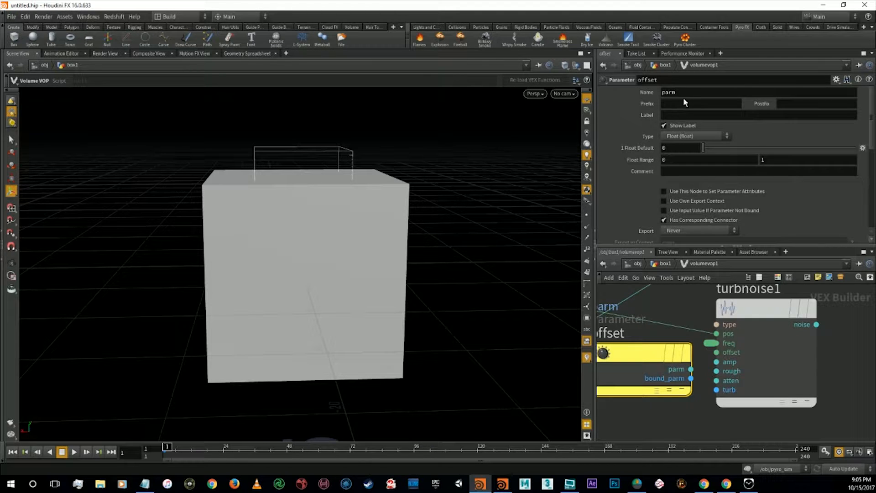
- Name the parameter "offset" with the label "Offset", and set its type to 3 Floats (vector)
{"action": "double_click", "coordinate": [671, 92]}
{"action": "type", "text": "o"}
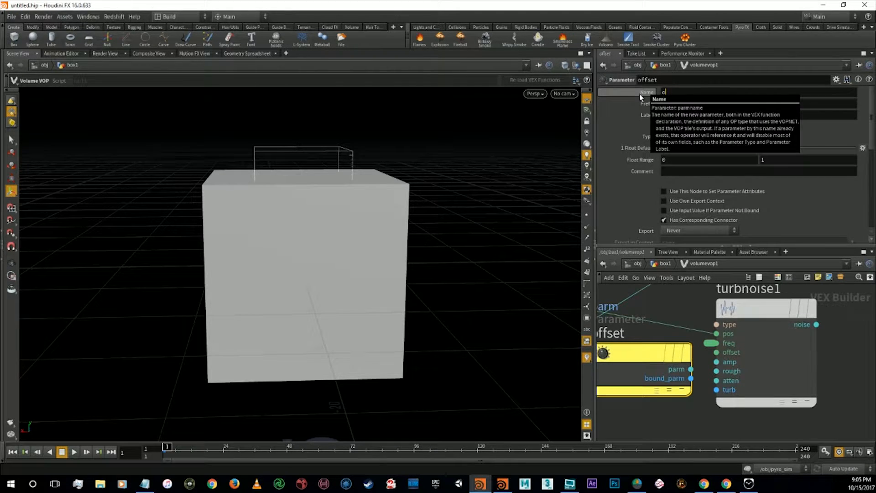
{"action": "type", "text": "ffset"}
{"action": "key", "text": "Return"}
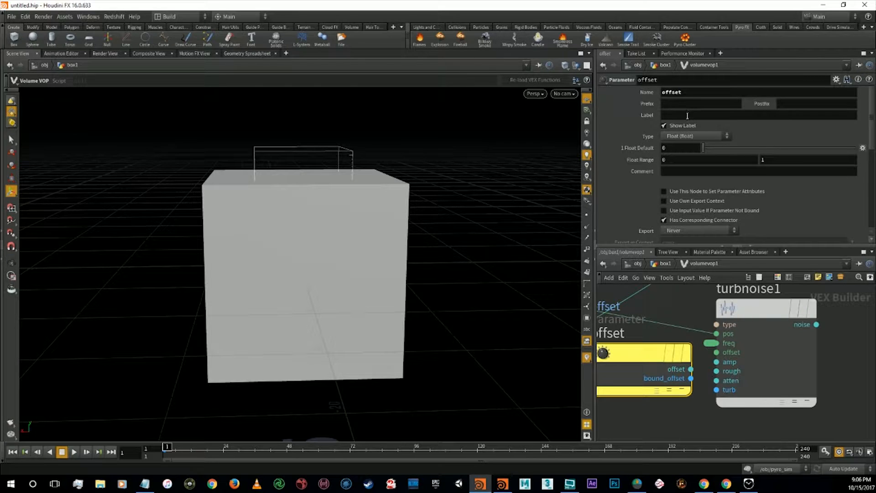
{"action": "left_click", "coordinate": [687, 116]}
{"action": "type", "text": "Offset"}
{"action": "key", "text": "Return"}
{"action": "left_click", "coordinate": [685, 136]}
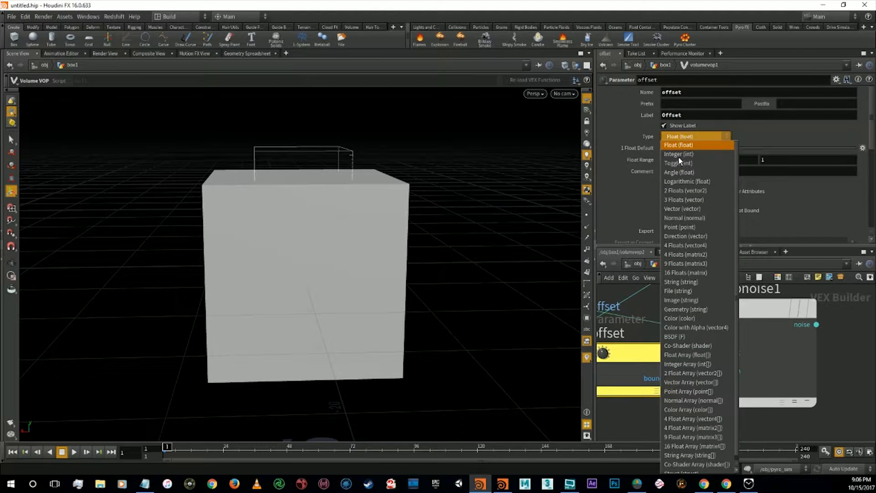
{"action": "left_click", "coordinate": [683, 200]}
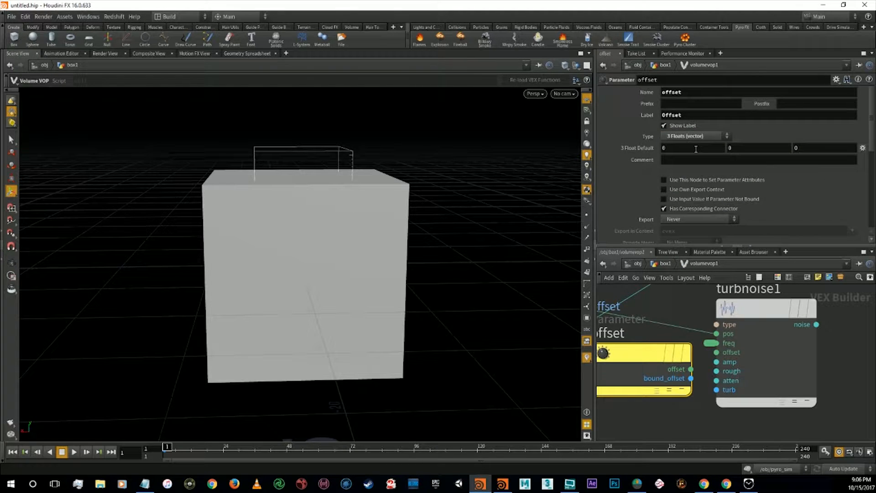
- Wire the offset parameter into the Turbulent Noise node's offset input and hide the connected input node
{"action": "left_click_drag", "start_coordinate": [690, 369], "coordinate": [716, 352]}
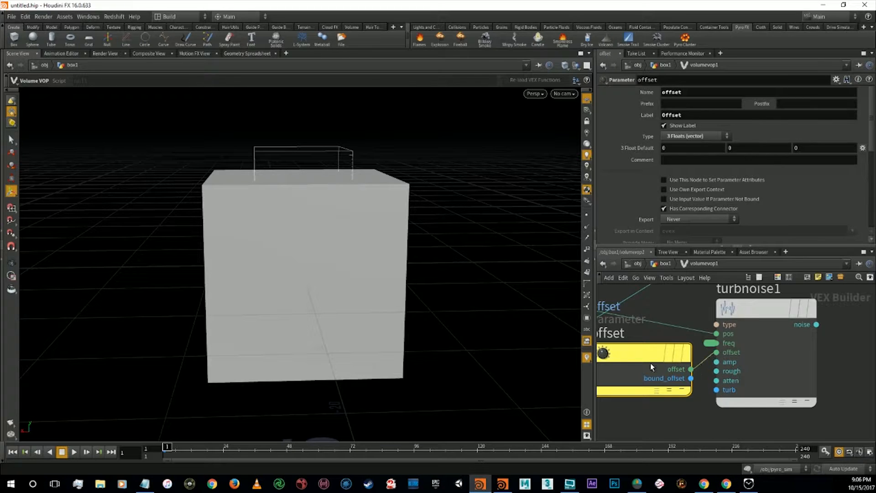
{"action": "right_click", "coordinate": [716, 353]}
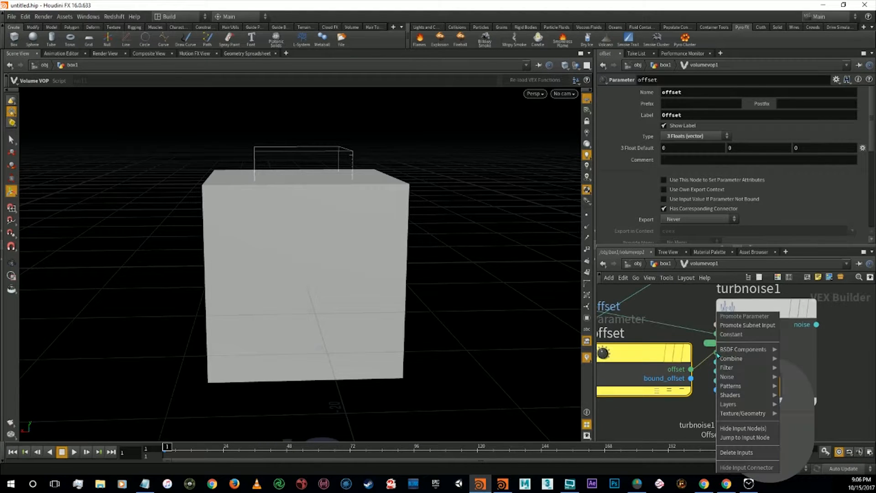
{"action": "left_click", "coordinate": [744, 325]}
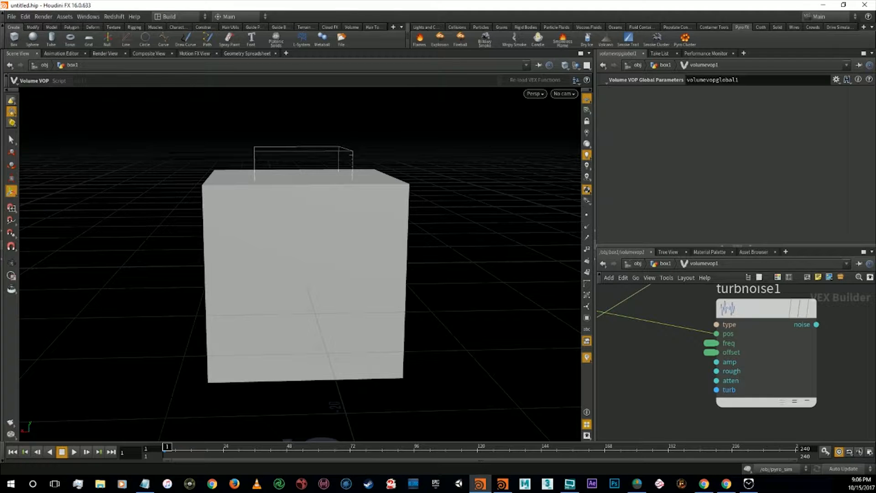
{"action": "left_click", "coordinate": [502, 484]}
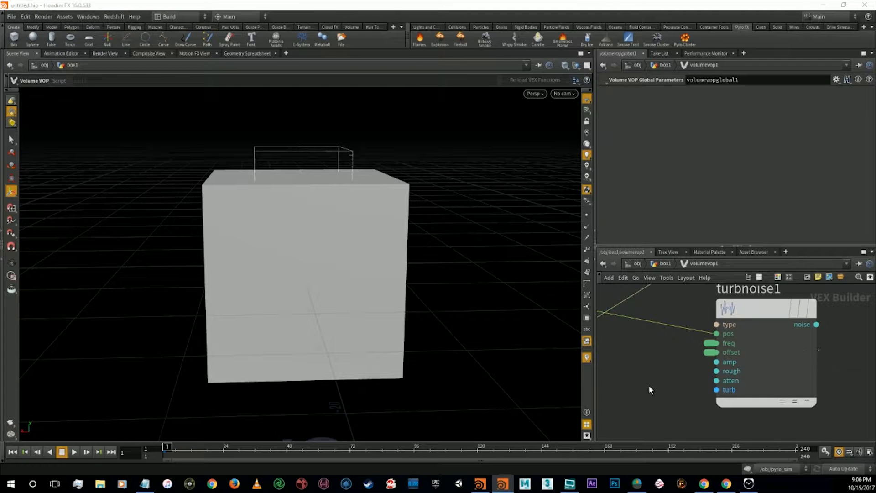
- Add another Parameter node and wire its output into the Turbulent Noise node's amp input
{"action": "right_click", "coordinate": [667, 344]}
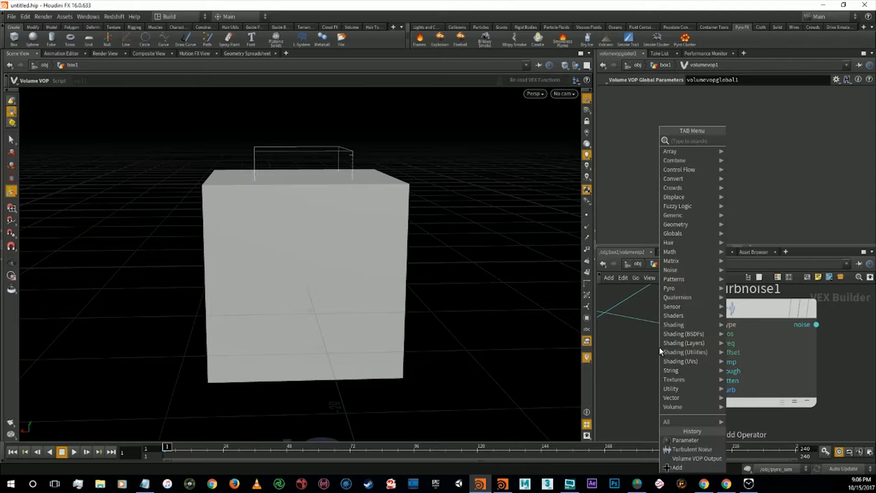
{"action": "type", "text": "amp"}
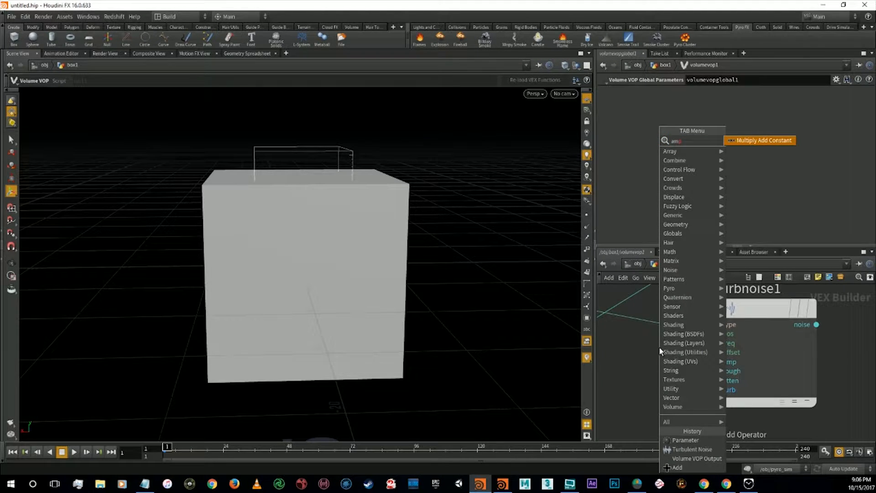
{"action": "key", "text": "BackSpace"}
{"action": "key", "text": "BackSpace"}
{"action": "key", "text": "BackSpace"}
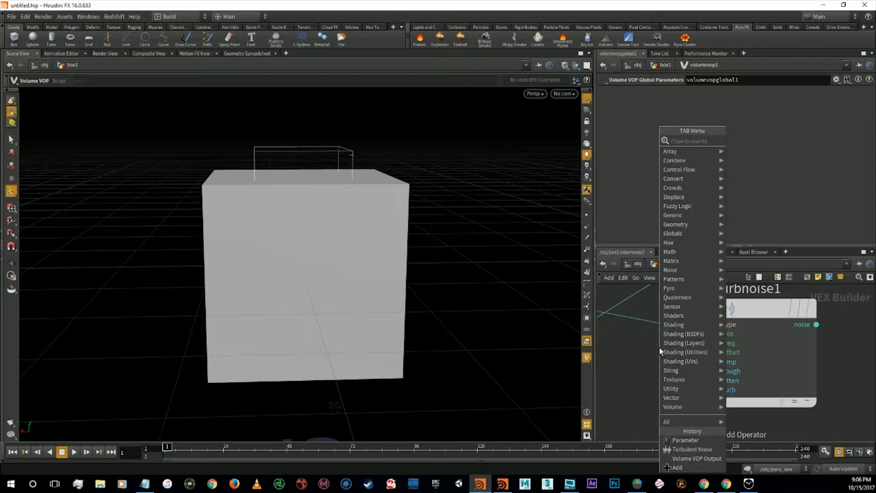
{"action": "type", "text": "param"}
{"action": "key", "text": "Return"}
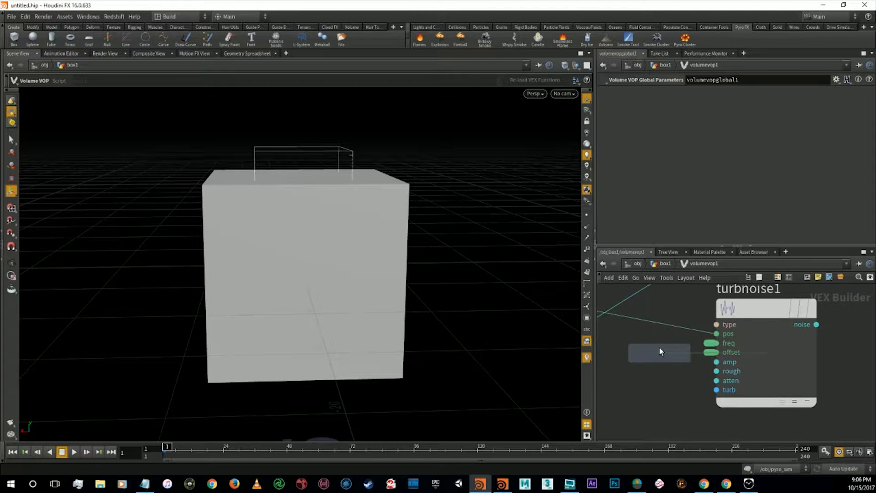
{"action": "left_click", "coordinate": [633, 377]}
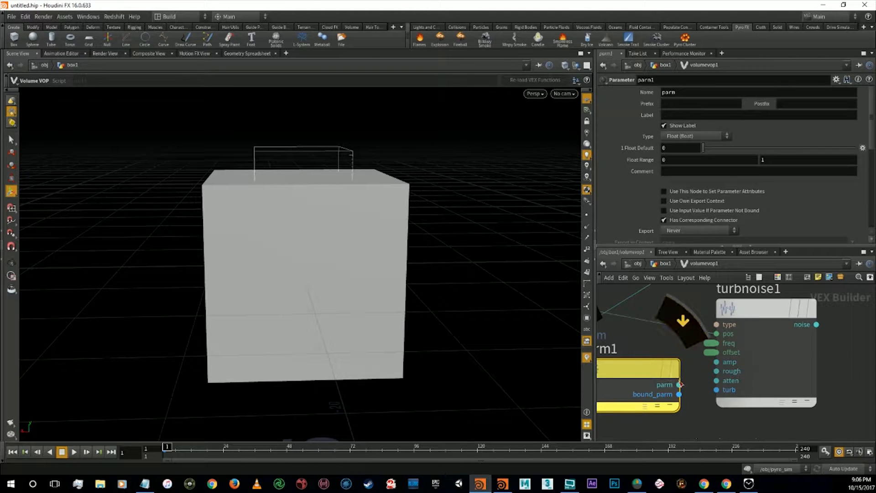
{"action": "left_click_drag", "start_coordinate": [680, 384], "coordinate": [717, 364]}
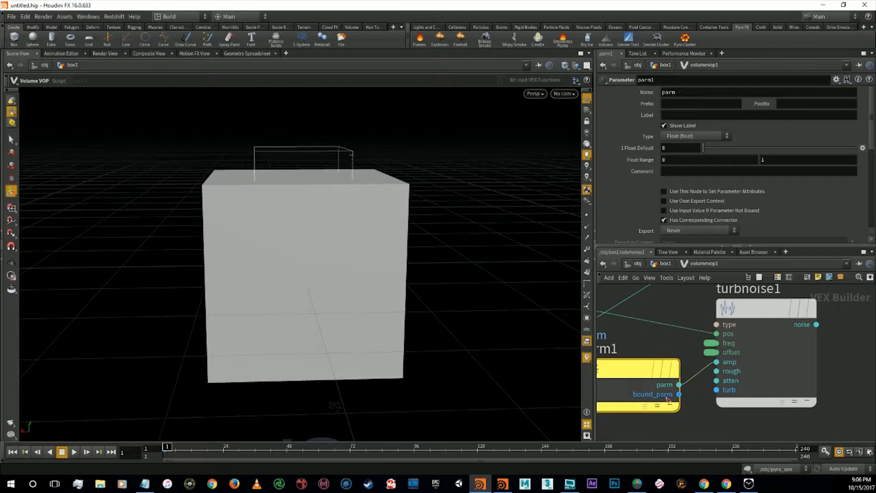
- Name the new parameter "amp" and label it "Amplitude"
{"action": "double_click", "coordinate": [687, 92]}
{"action": "type", "text": "amp"}
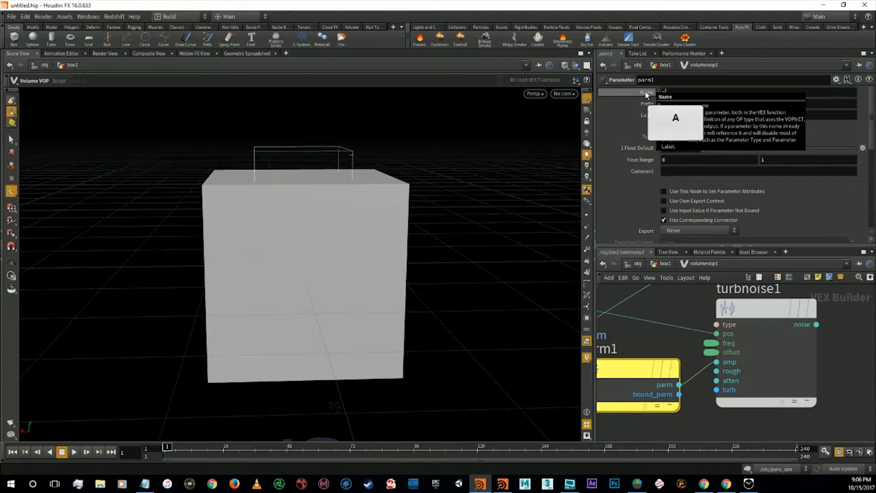
{"action": "key", "text": "Return"}
{"action": "left_click", "coordinate": [690, 115]}
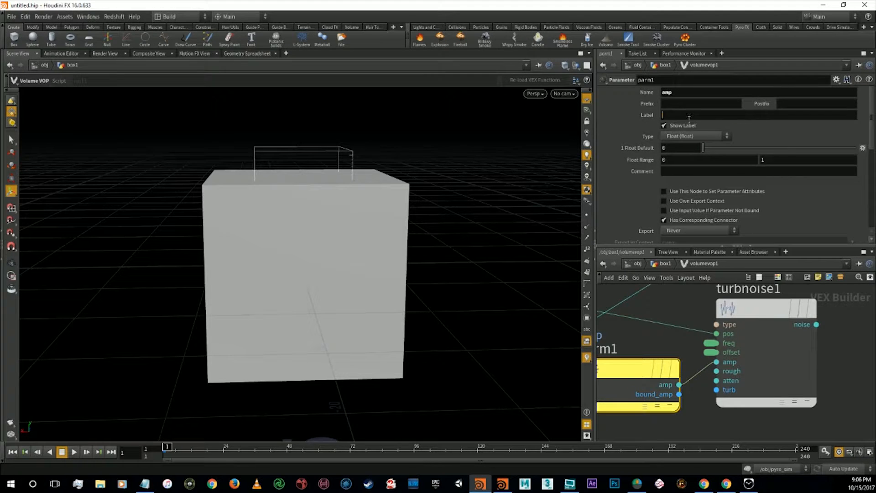
{"action": "type", "text": "Amplitude"}
{"action": "key", "text": "Return"}
- Set the amplitude parameter's default value to 1 and the minimum of its float range to -1
{"action": "left_click_drag", "start_coordinate": [670, 149], "coordinate": [645, 148]}
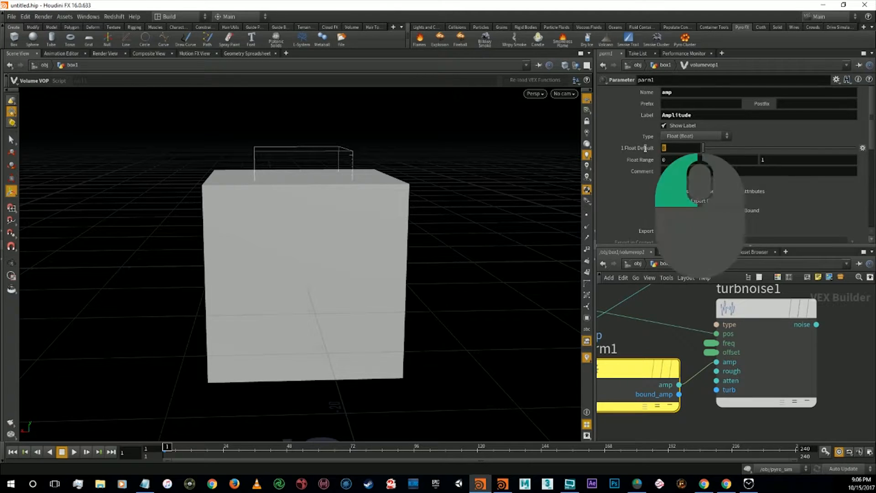
{"action": "type", "text": "1"}
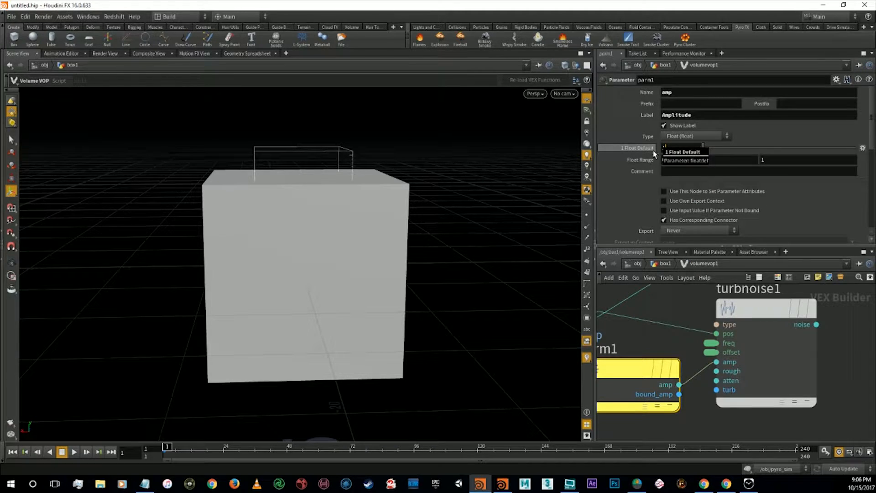
{"action": "key", "text": "Return"}
{"action": "left_click_drag", "start_coordinate": [674, 160], "coordinate": [651, 158]}
{"action": "type", "text": "-"}
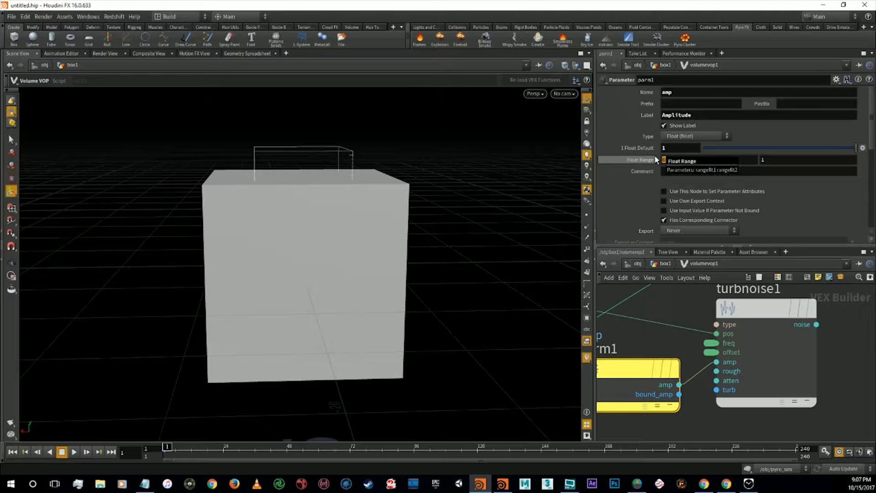
{"action": "type", "text": "1"}
{"action": "key", "text": "Tab"}
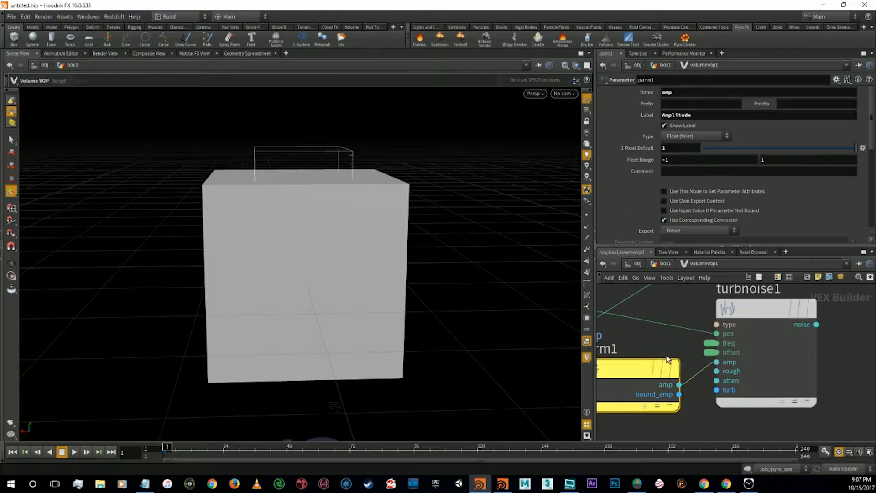
- Hide the parameter node connected to the Turbulent Noise node's amp input
{"action": "right_click", "coordinate": [717, 363]}
{"action": "middle_click_drag", "start_coordinate": [719, 362], "coordinate": [741, 326]}
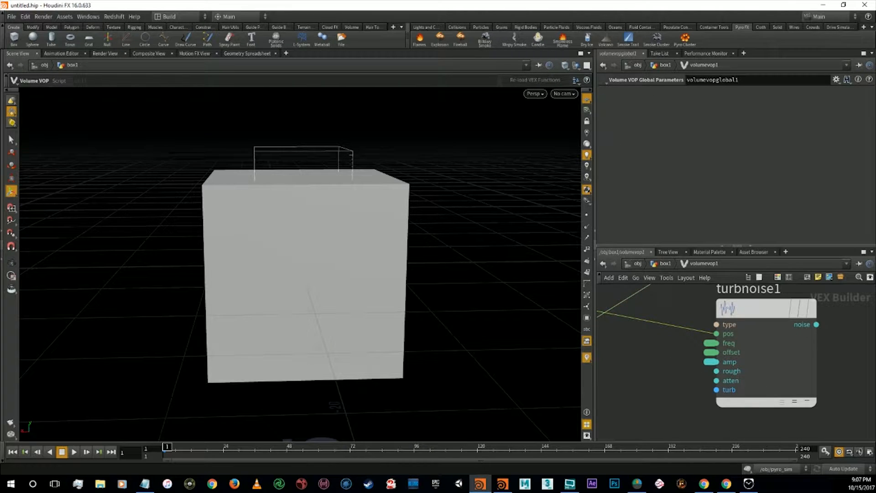
{"action": "key", "text": "alt+Tab"}
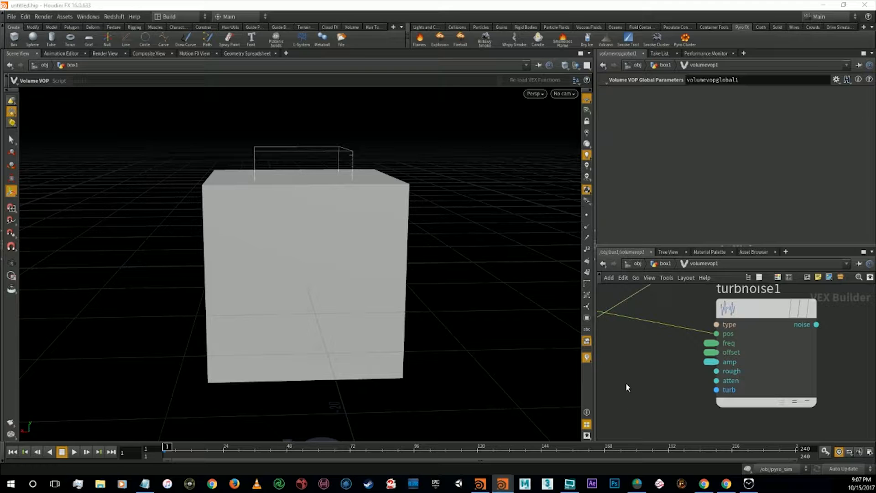
- Add a Parameter node and wire its output into the Turbulent Noise node's rough input
{"action": "key", "text": "Tab"}
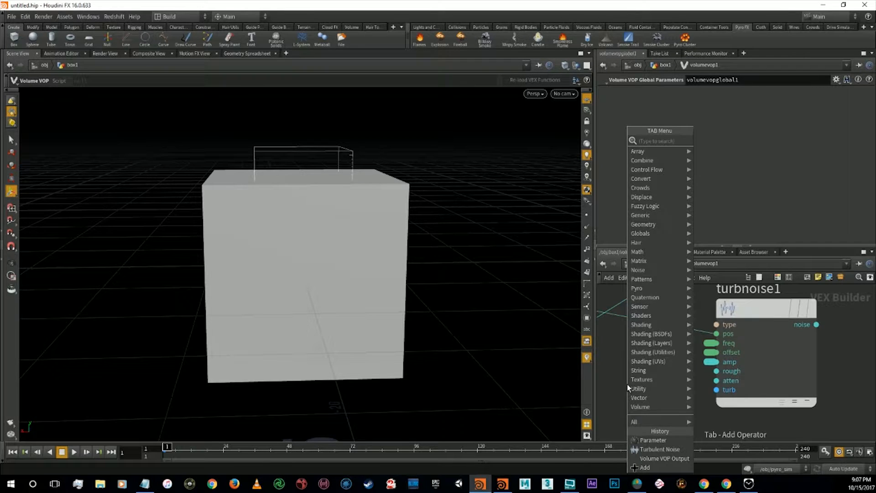
{"action": "type", "text": "parm"}
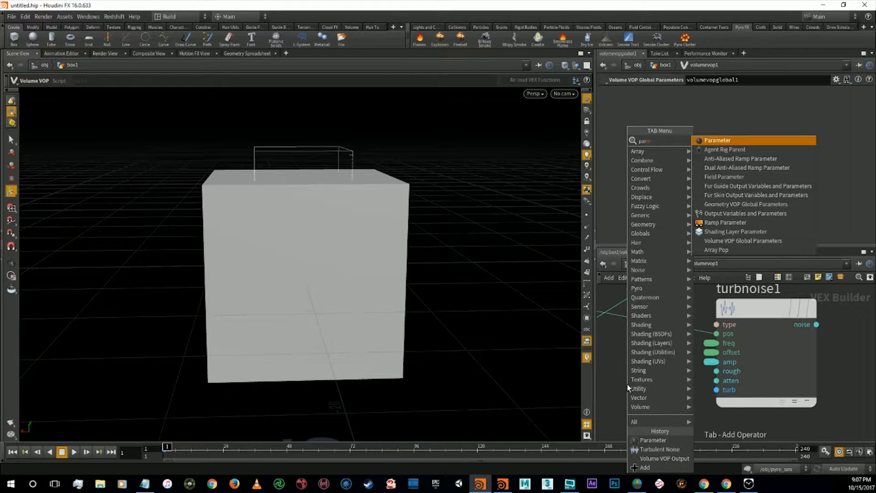
{"action": "key", "text": "Return"}
{"action": "left_click", "coordinate": [627, 384]}
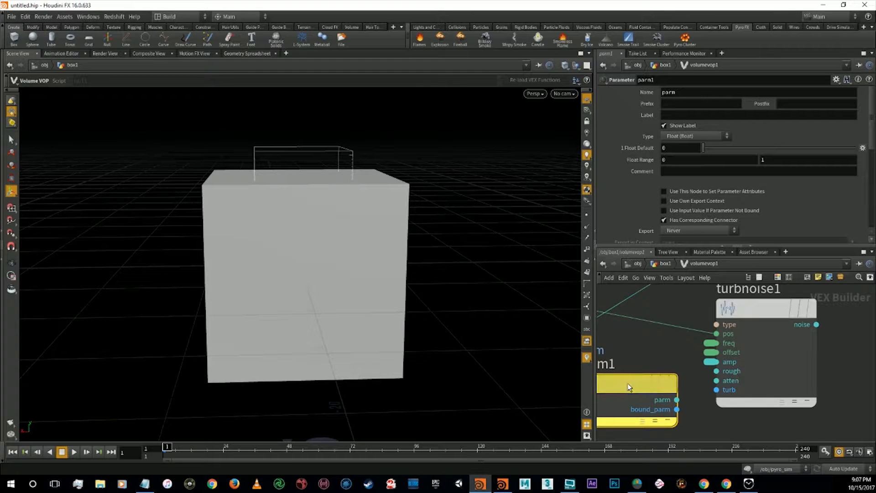
{"action": "left_click_drag", "start_coordinate": [678, 400], "coordinate": [716, 371]}
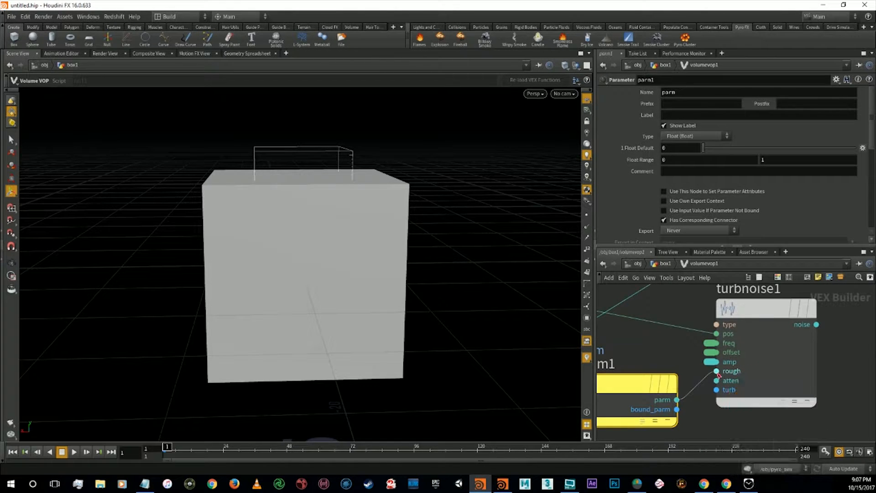
- Name the new parameter "rough" and label it "Roughnes"
{"action": "double_click", "coordinate": [676, 93]}
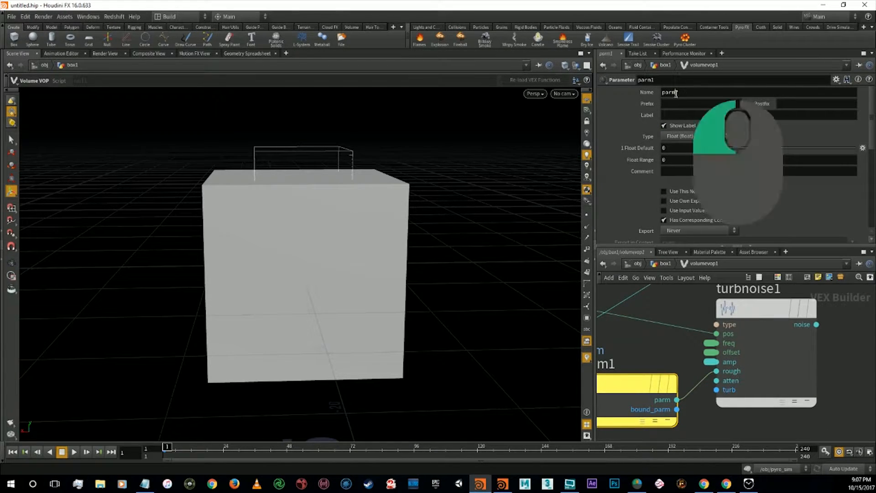
{"action": "type", "text": "rough"}
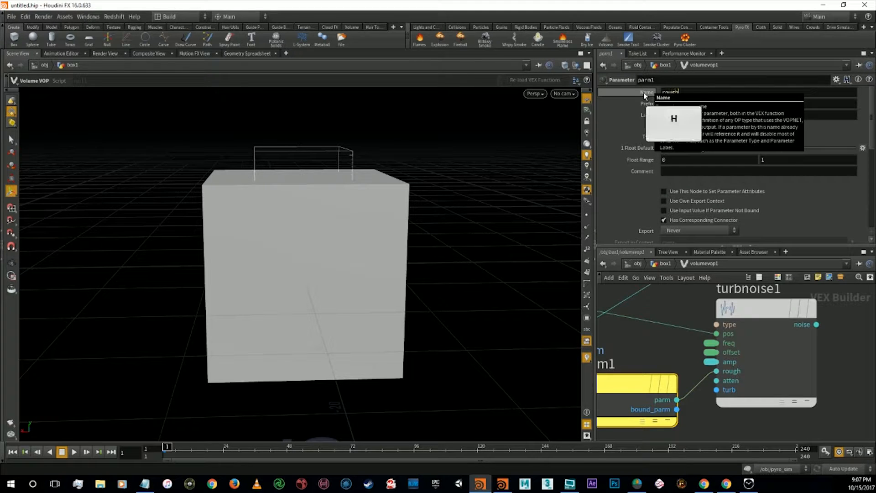
{"action": "left_click", "coordinate": [710, 115]}
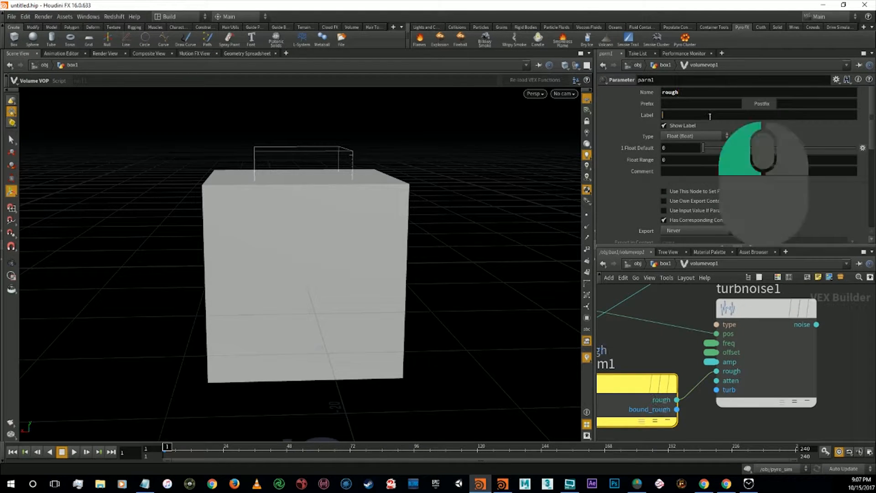
{"action": "type", "text": "Roughnes"}
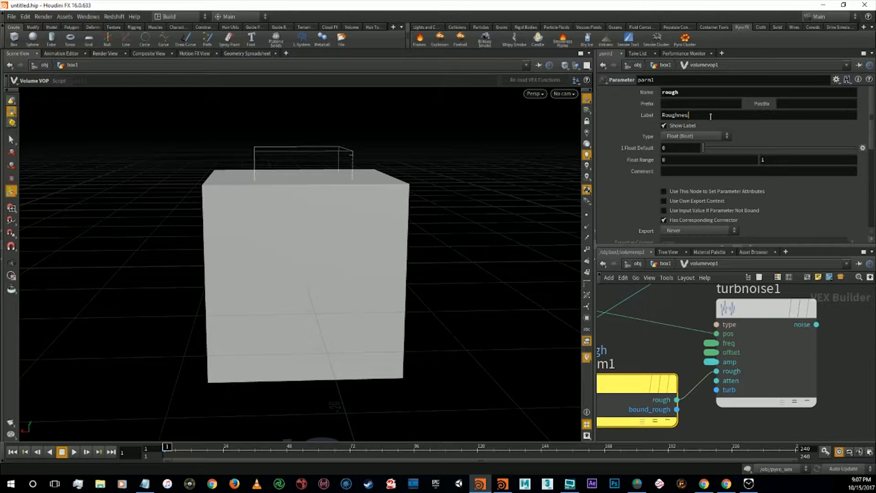
{"action": "key", "text": "Return"}
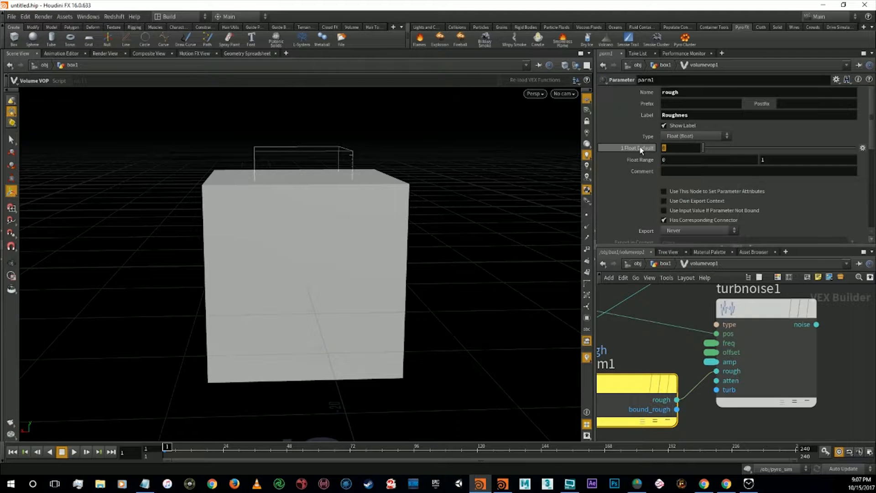
- Set the roughness parameter's default value to 0.5 and hide its node at the Turbulent Noise node's rough input
{"action": "key", "text": "Return"}
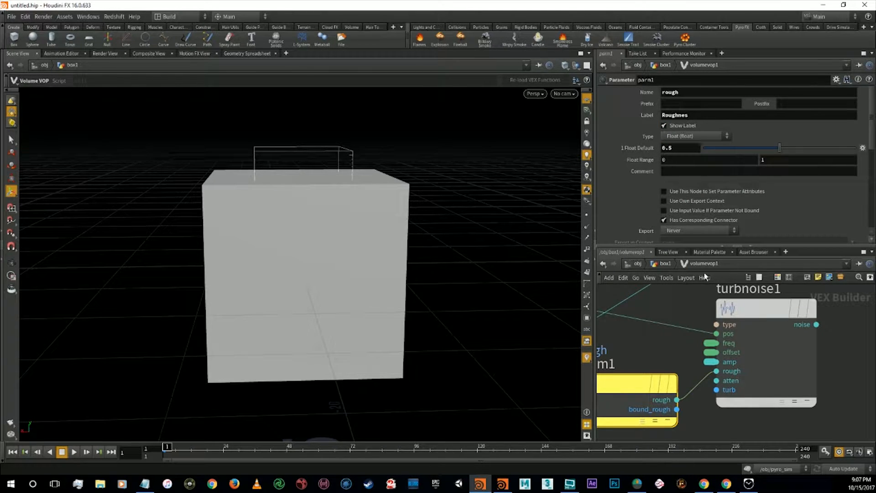
{"action": "right_click", "coordinate": [715, 372]}
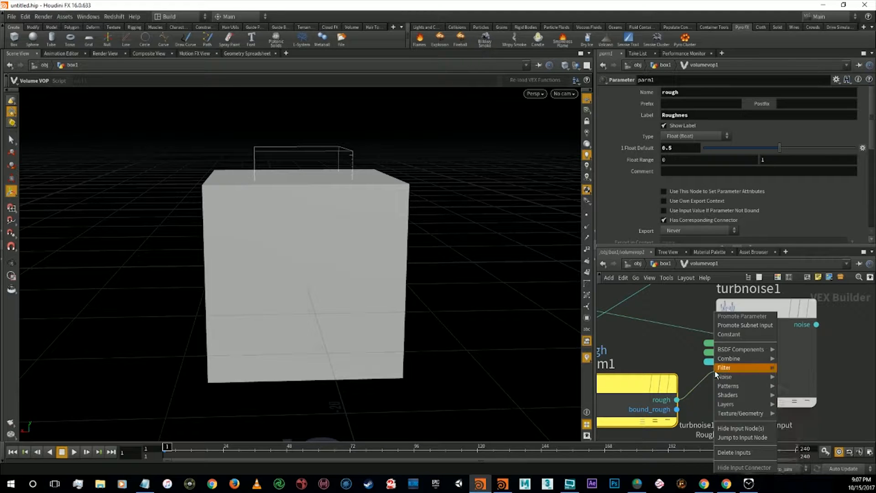
{"action": "left_click", "coordinate": [745, 328]}
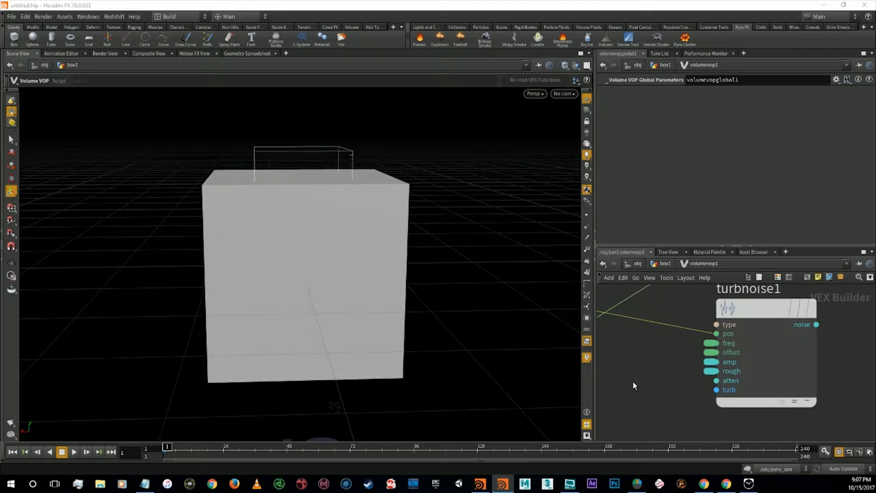
- Add a Parameter node and wire its output into the Turbulent Noise node's atten input
{"action": "key", "text": "Tab"}
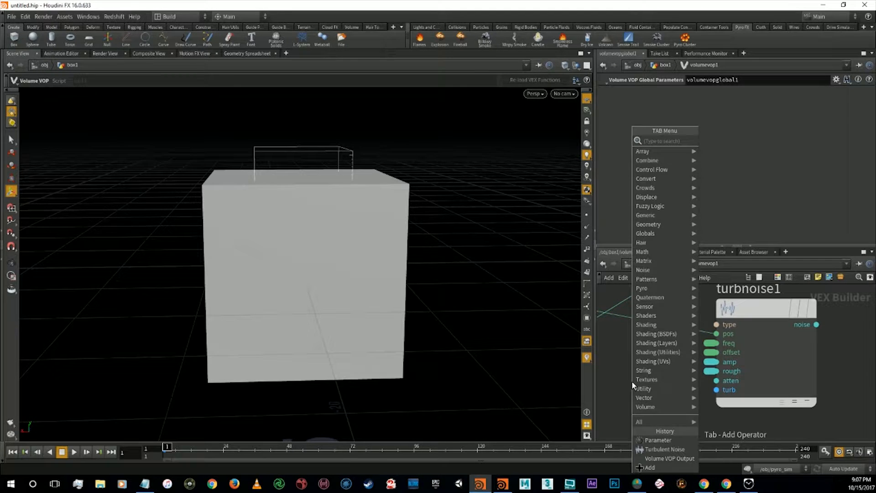
{"action": "type", "text": "atten"}
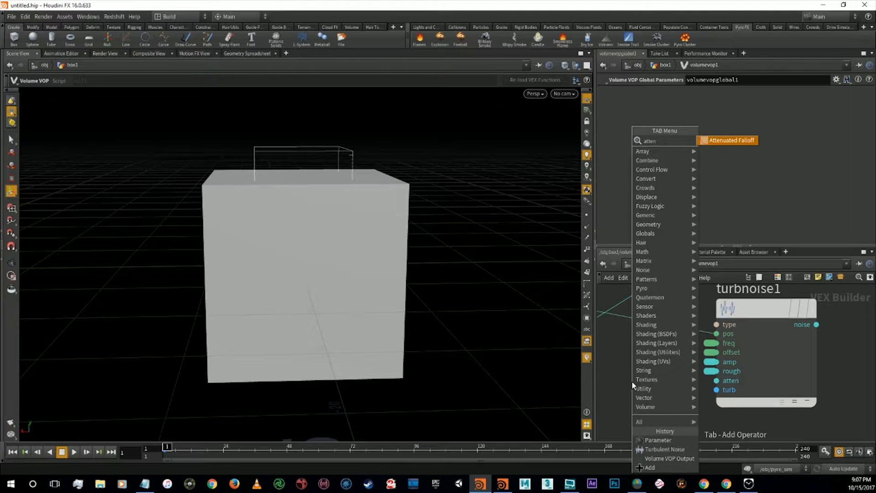
{"action": "key", "text": "BackSpace"}
{"action": "key", "text": "BackSpace"}
{"action": "key", "text": "BackSpace"}
{"action": "key", "text": "BackSpace"}
{"action": "key", "text": "BackSpace"}
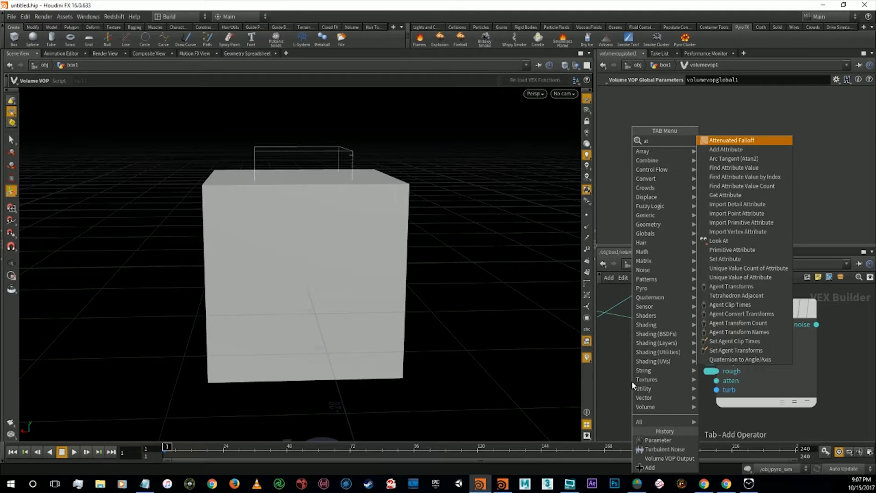
{"action": "type", "text": "par"}
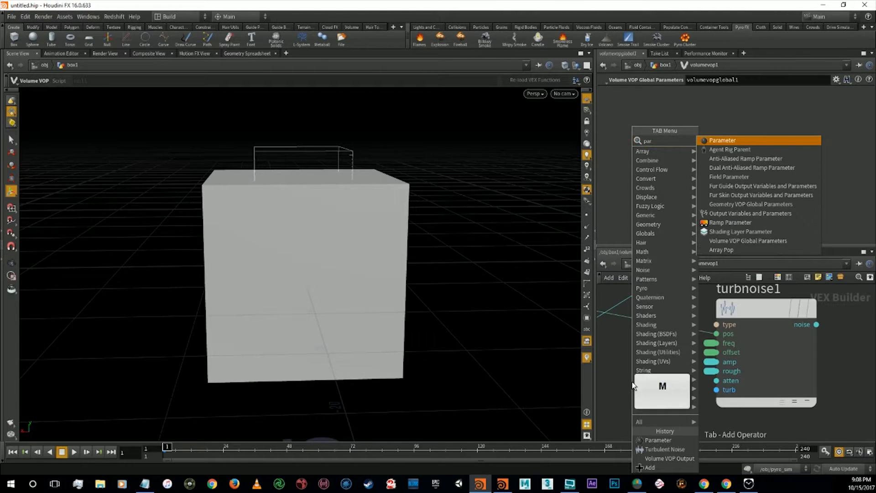
{"action": "key", "text": "Return"}
{"action": "left_click", "coordinate": [632, 381]}
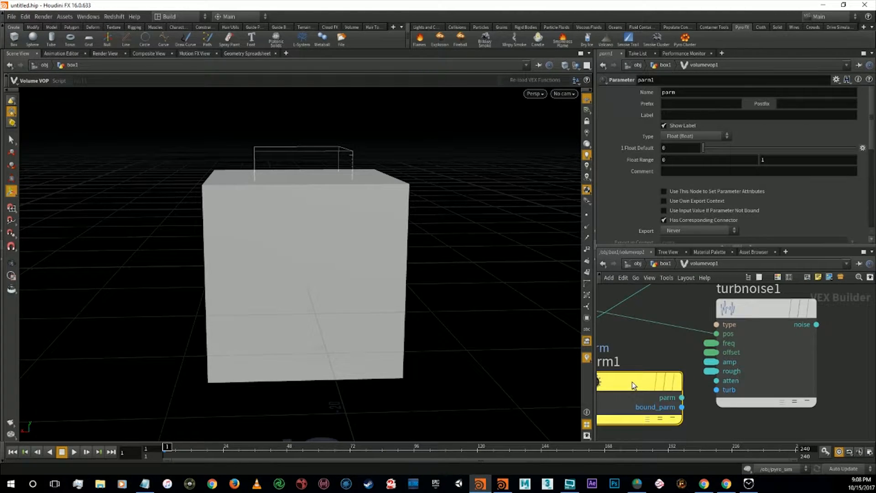
{"action": "left_click_drag", "start_coordinate": [682, 397], "coordinate": [716, 381]}
- Name the new parameter "atten" and label it "Attenuation"
{"action": "left_click_drag", "start_coordinate": [690, 94], "coordinate": [654, 90]}
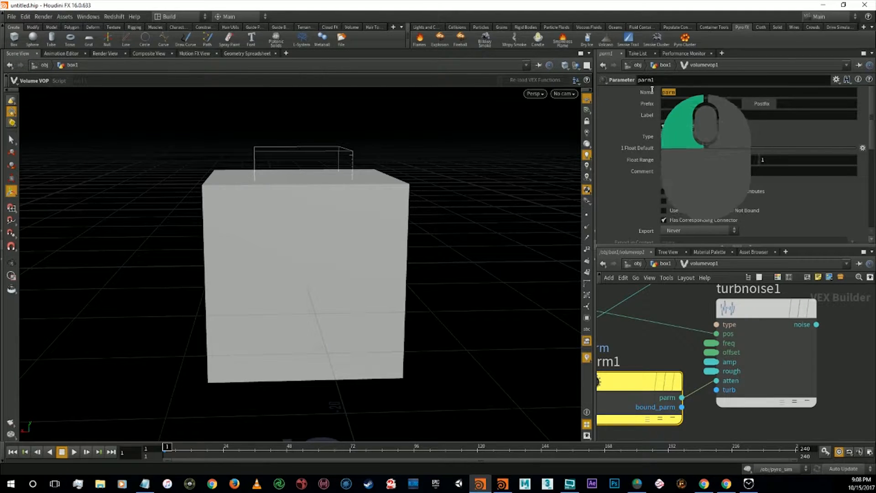
{"action": "type", "text": "atten"}
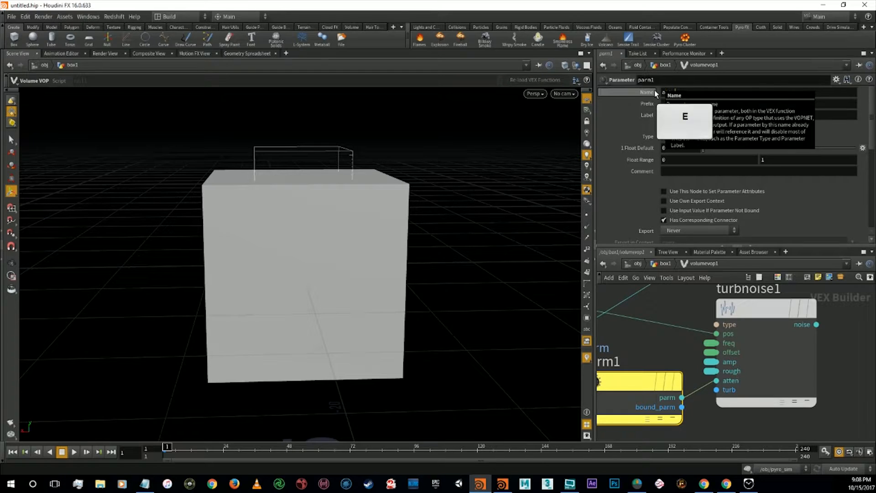
{"action": "key", "text": "Return"}
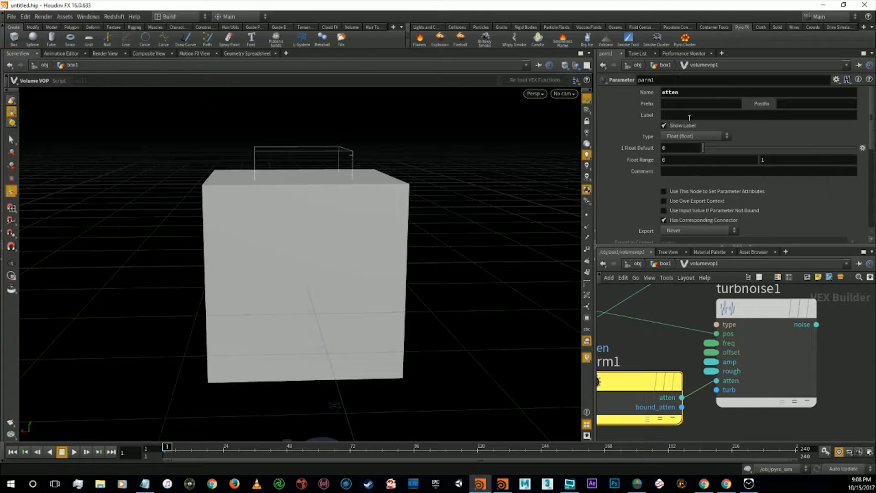
{"action": "left_click", "coordinate": [690, 117]}
{"action": "type", "text": "Attenuation"}
{"action": "key", "text": "Return"}
- Set the attenuation parameter's default value to 1 and hide its node at the Turbulent Noise node's atten input
{"action": "type", "text": "1"}
{"action": "key", "text": "Return"}
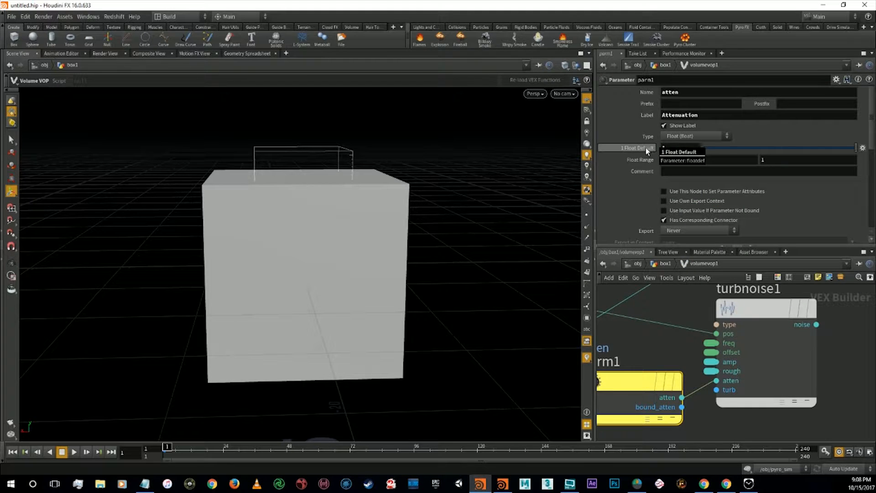
{"action": "right_click", "coordinate": [716, 381]}
{"action": "left_click", "coordinate": [736, 326]}
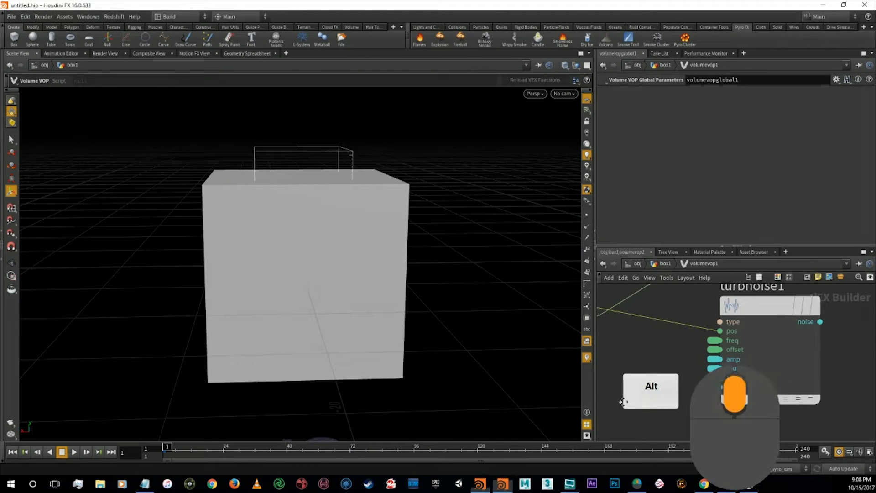
- Add a Parameter node and wire its output into the Turbulent Noise node's turb input
{"action": "left_click_drag", "start_coordinate": [620, 409], "coordinate": [657, 338], "text": "alt"}
{"action": "key", "text": "Tab"}
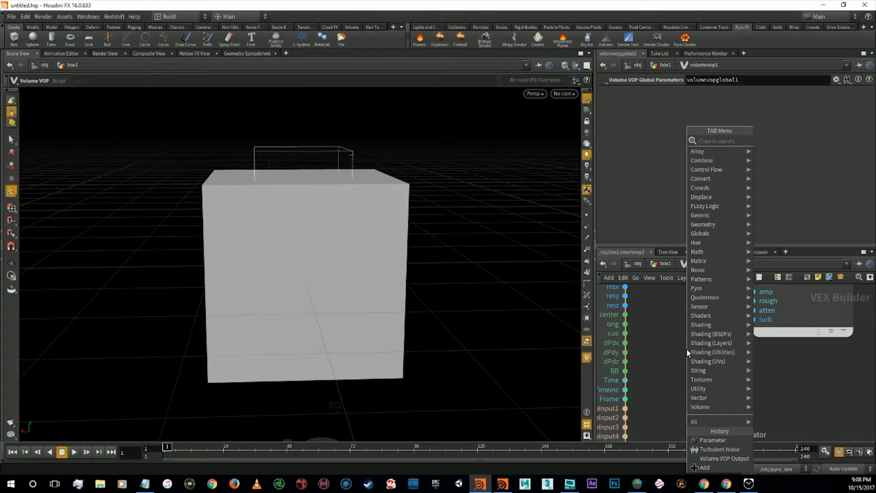
{"action": "type", "text": "parm"}
{"action": "key", "text": "Return"}
{"action": "left_click", "coordinate": [686, 348]}
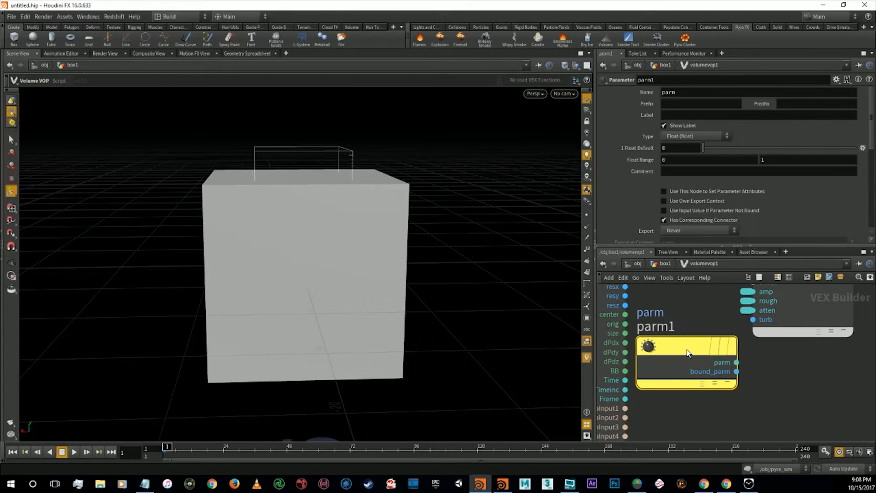
{"action": "left_click_drag", "start_coordinate": [736, 362], "coordinate": [748, 335]}
- Name the new parameter "turb" and label it "Turbulence"
{"action": "mouse_move", "coordinate": [688, 345]}
{"action": "left_click_drag", "start_coordinate": [692, 93], "coordinate": [645, 90]}
{"action": "type", "text": "turb"}
{"action": "key", "text": "BackSpace"}
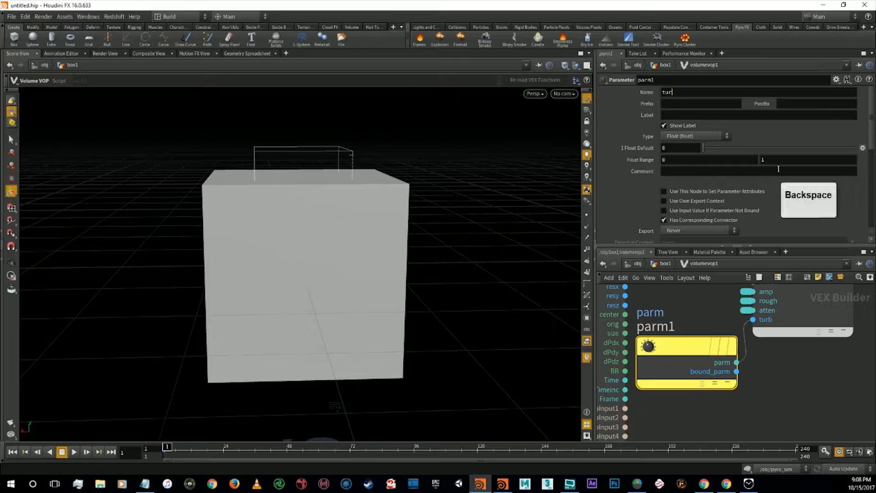
{"action": "type", "text": "b"}
{"action": "left_click", "coordinate": [695, 116]}
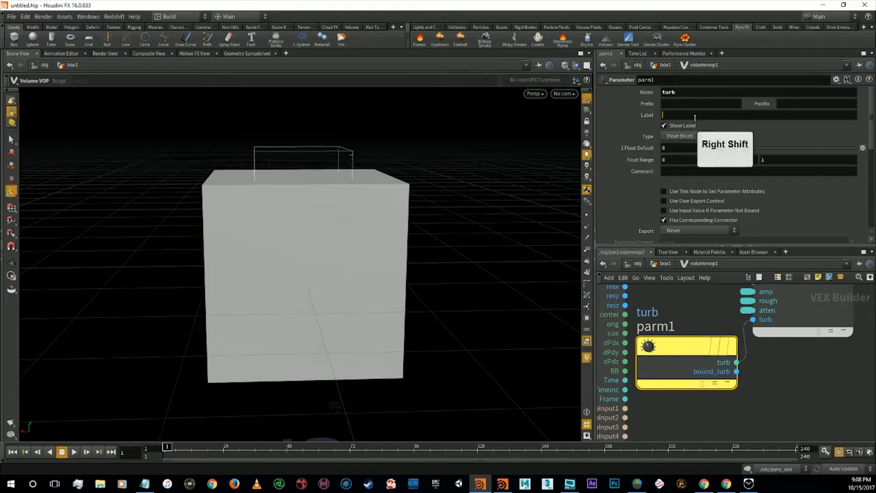
{"action": "type", "text": "Turbulence"}
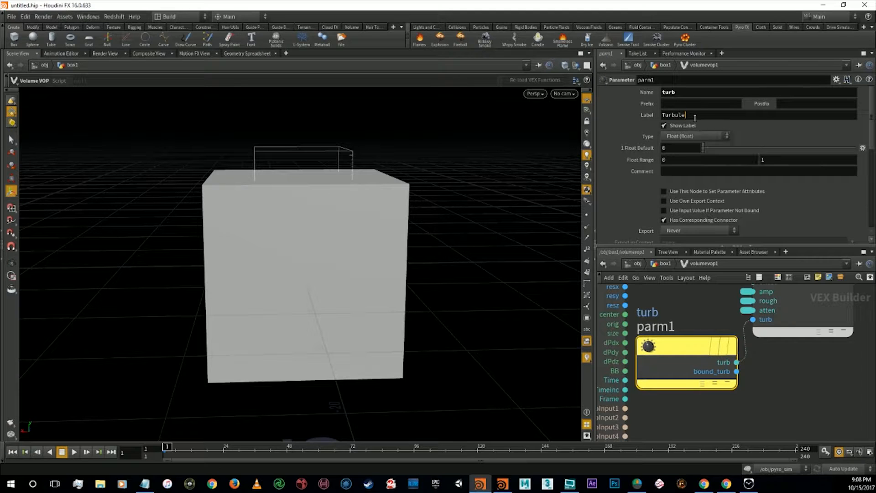
{"action": "key", "text": "Return"}
- Change the turbulence parameter's type to Integer (int) and set its default value to 5
{"action": "left_click", "coordinate": [688, 138]}
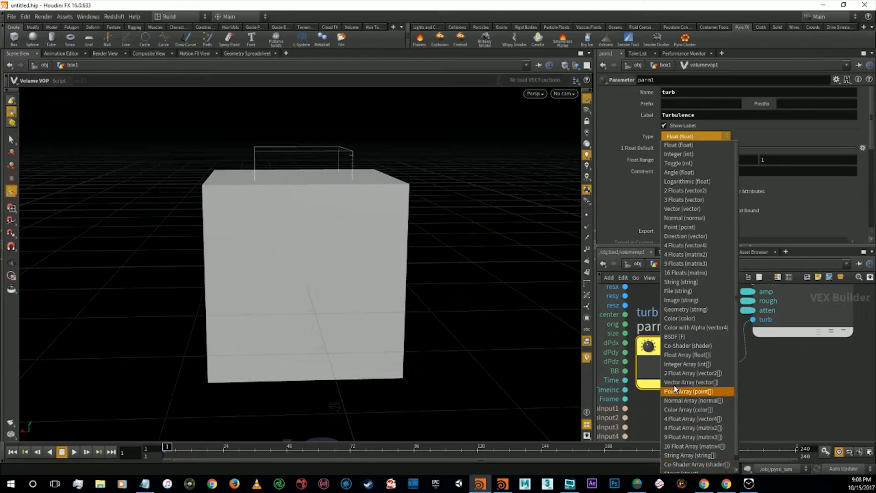
{"action": "left_click", "coordinate": [679, 154]}
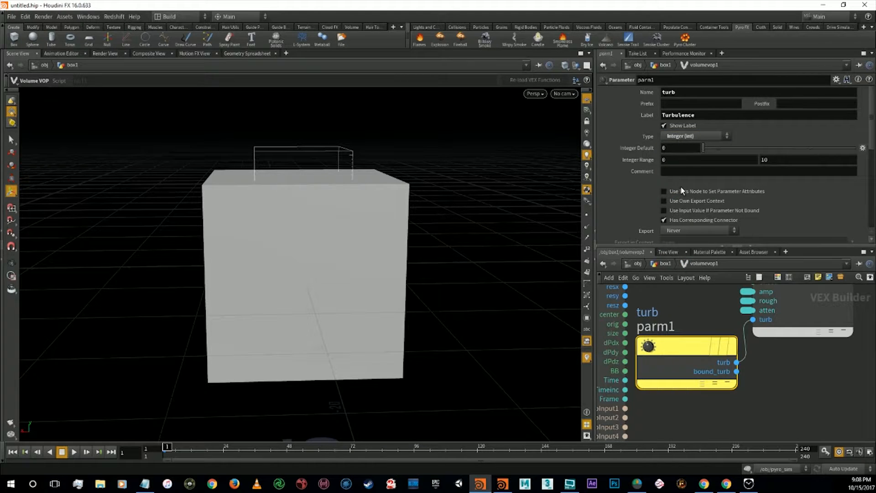
{"action": "left_click", "coordinate": [687, 147]}
{"action": "type", "text": "5"}
{"action": "key", "text": "Return"}
- Hide the parameter node connected to the Turbulent Noise node's turb input
{"action": "right_click", "coordinate": [753, 319]}
{"action": "left_click", "coordinate": [778, 315]}
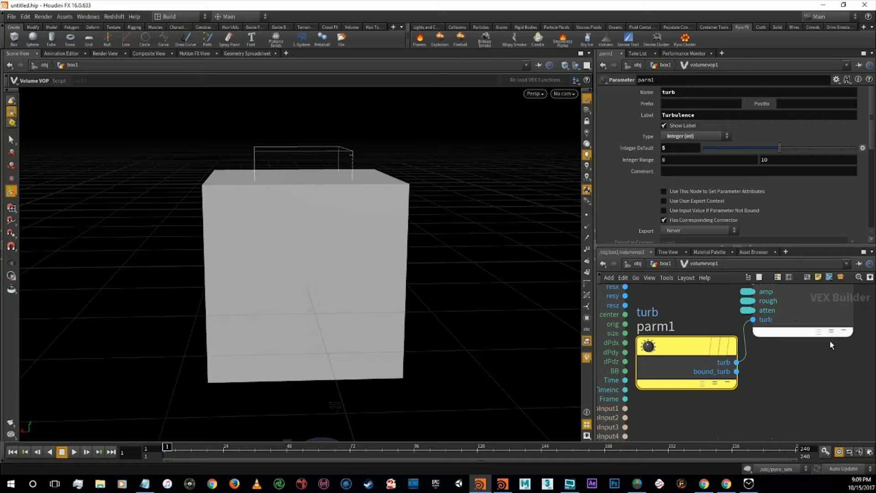
{"action": "right_click", "coordinate": [753, 321]}
{"action": "left_click", "coordinate": [771, 325]}
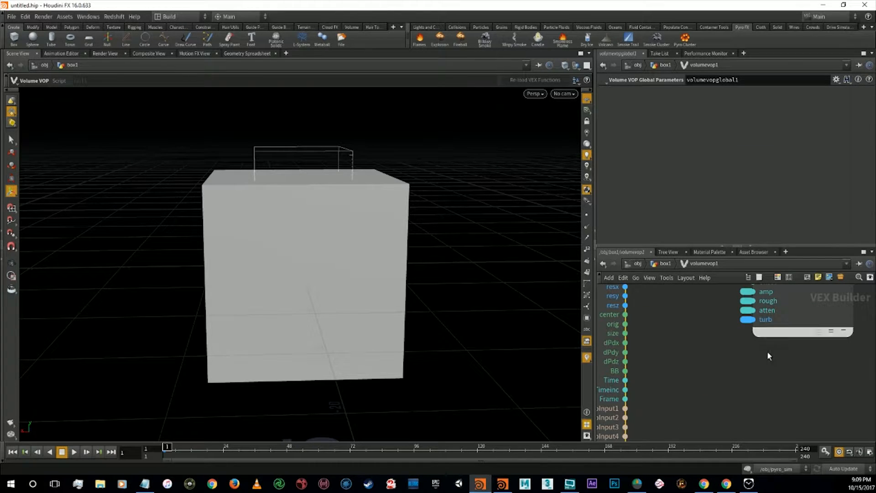
- Rearrange the network so the volume output node sits below the Turbulent Noise node, beside the volume globals node
{"action": "middle_click_drag", "start_coordinate": [735, 349], "coordinate": [716, 363], "text": "alt"}
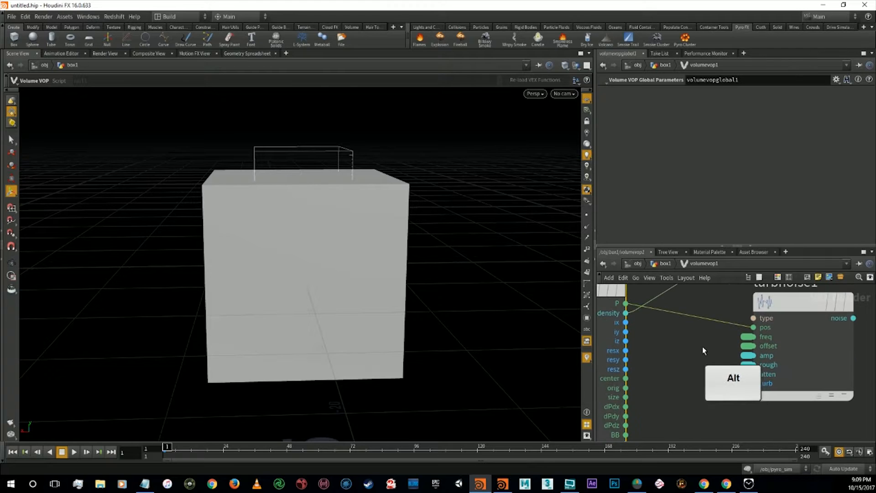
{"action": "scroll", "coordinate": [702, 346], "scroll_direction": "down", "scroll_amount": 3, "text": "alt"}
{"action": "scroll", "coordinate": [734, 365], "scroll_direction": "down", "scroll_amount": 2, "text": "alt"}
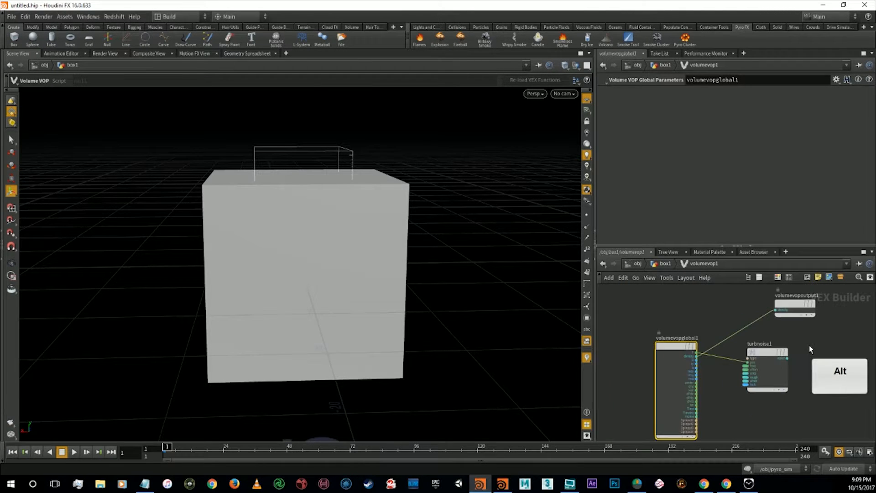
{"action": "scroll", "coordinate": [806, 351], "scroll_direction": "down", "scroll_amount": 2}
{"action": "left_click_drag", "start_coordinate": [768, 306], "coordinate": [708, 426]}
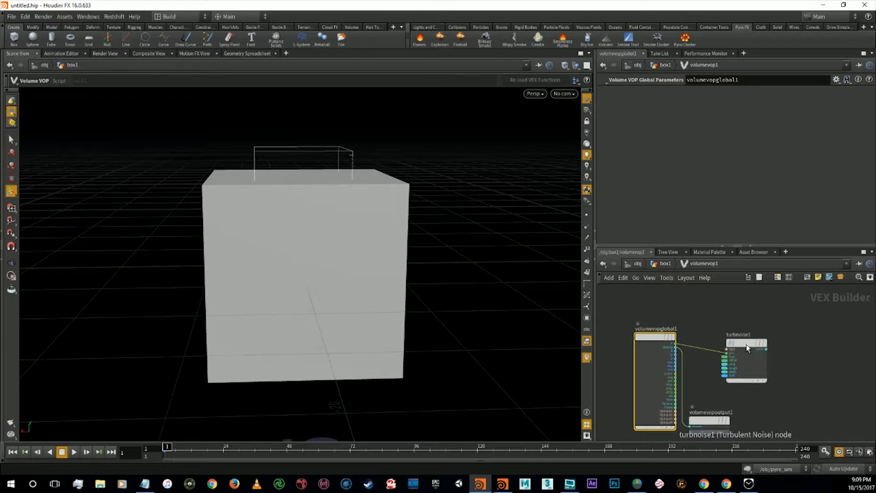
{"action": "left_click_drag", "start_coordinate": [741, 343], "coordinate": [728, 330]}
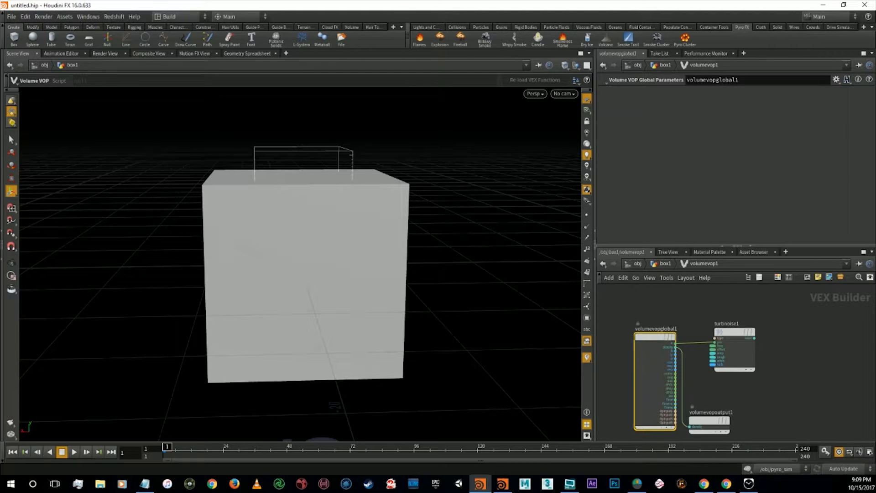
- Place an Add node after the Turbulent Noise node and wire the noise output into its first input
{"action": "key", "text": "Tab"}
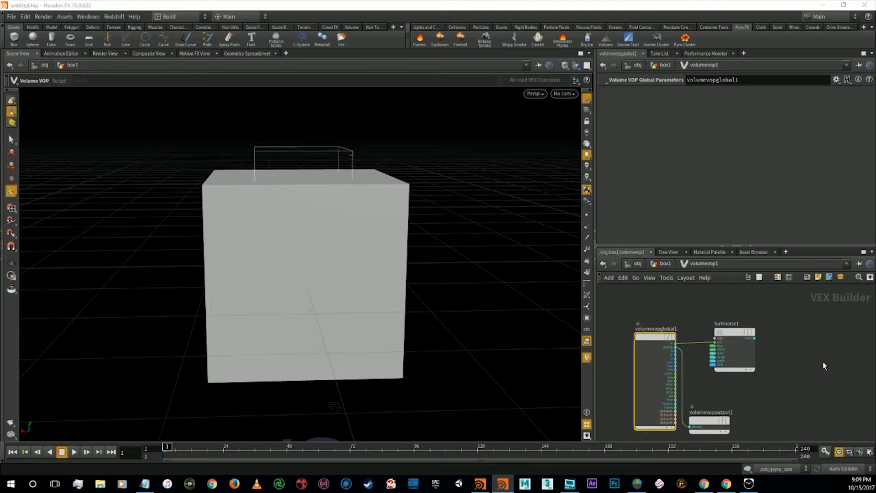
{"action": "key", "text": "Tab"}
{"action": "type", "text": "add"}
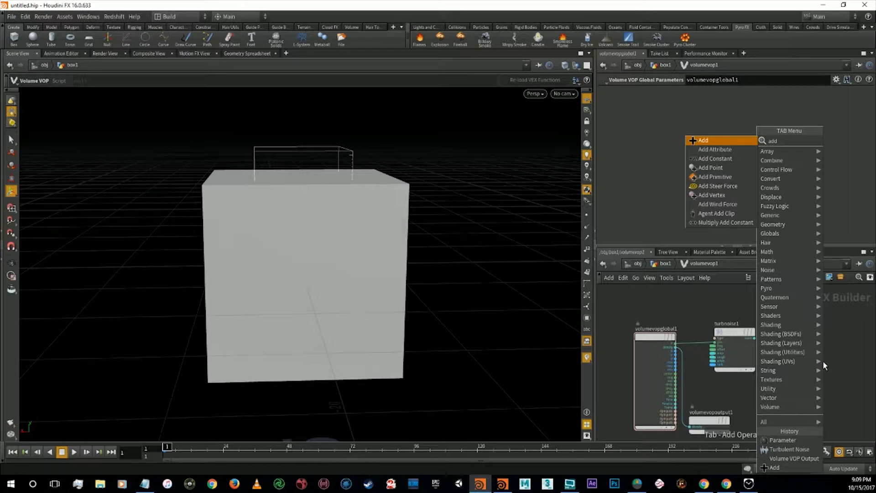
{"action": "key", "text": "Return"}
{"action": "left_click", "coordinate": [823, 360]}
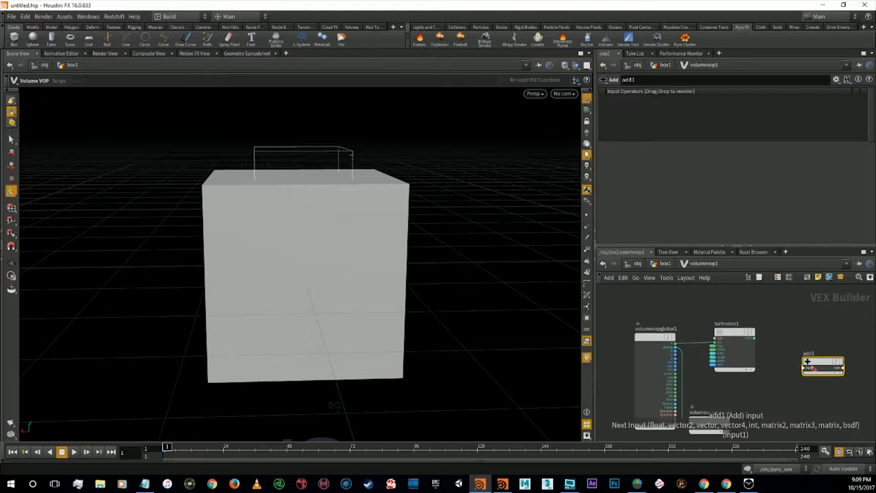
{"action": "left_click", "coordinate": [806, 369]}
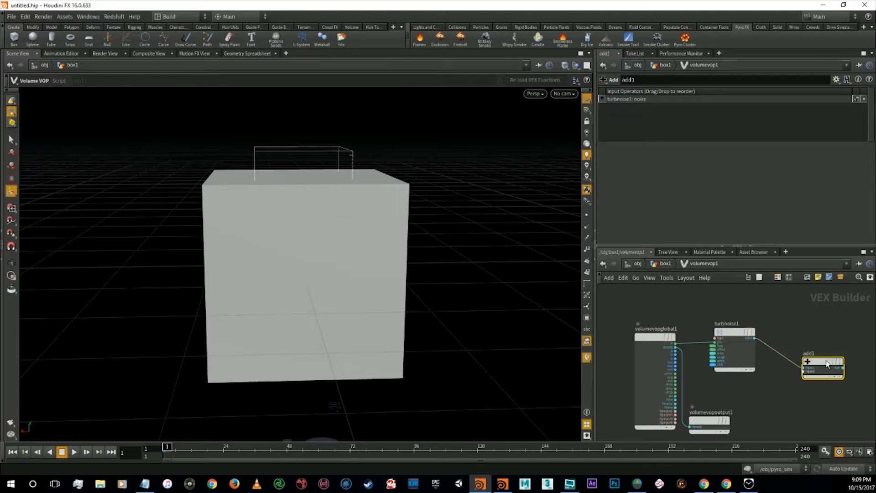
- Add a Parameter node above the Add node, wiring it into the first input and the turbulent noise output into the second
{"action": "left_click_drag", "start_coordinate": [826, 363], "coordinate": [831, 344]}
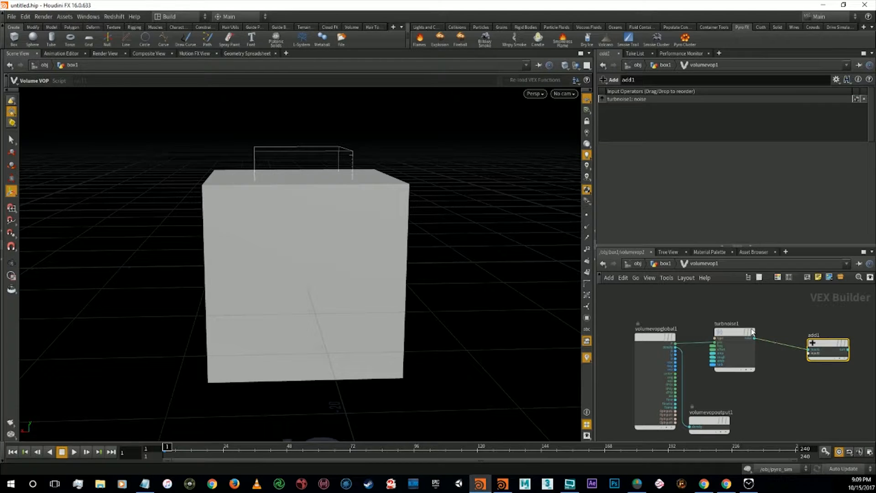
{"action": "left_click_drag", "start_coordinate": [800, 314], "coordinate": [785, 332], "text": "alt"}
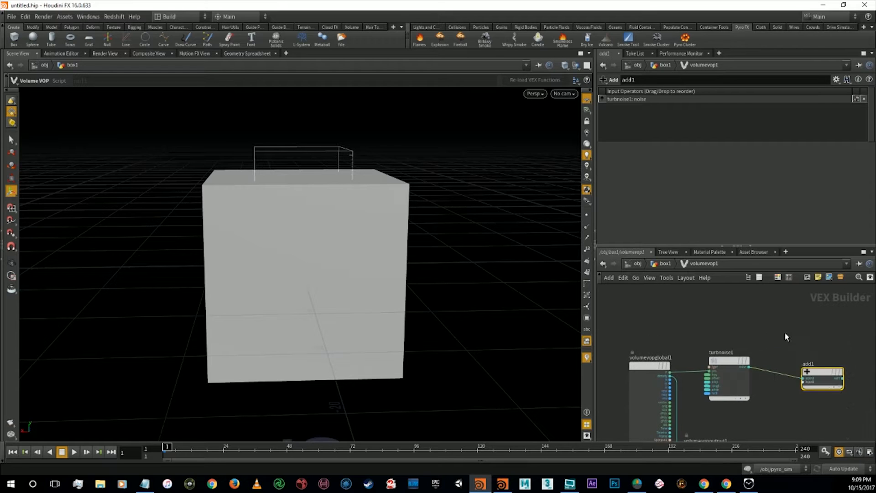
{"action": "key", "text": "Tab"}
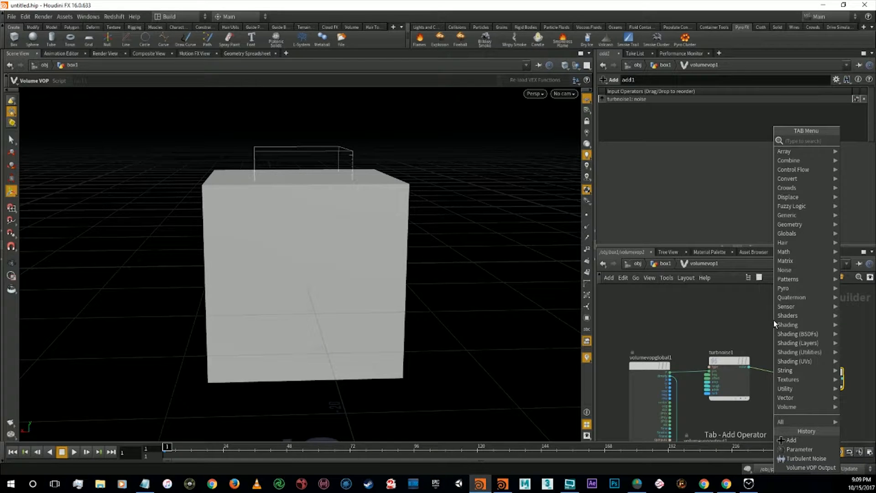
{"action": "type", "text": "param"}
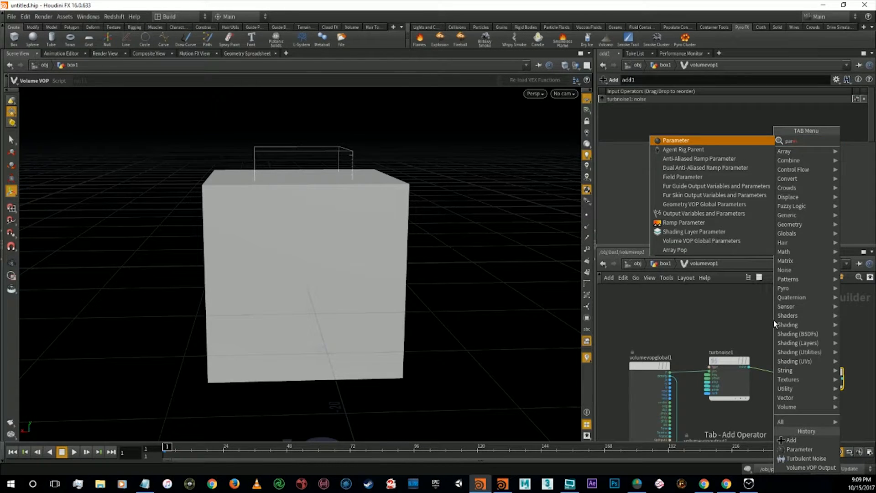
{"action": "key", "text": "Return"}
{"action": "left_click", "coordinate": [774, 324]}
{"action": "left_click_drag", "start_coordinate": [794, 327], "coordinate": [802, 381]}
{"action": "left_click_drag", "start_coordinate": [749, 366], "coordinate": [802, 378]}
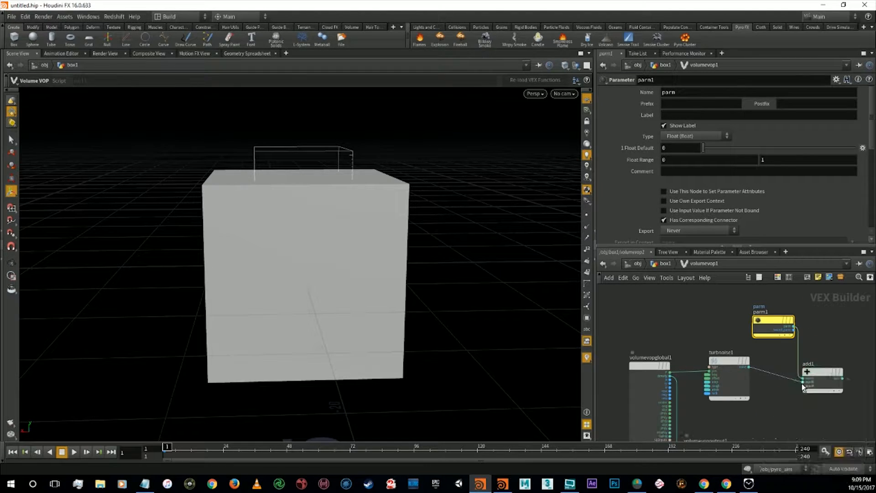
- Set both the name and the label of the new parameter to windDirection
{"action": "double_click", "coordinate": [675, 92]}
{"action": "type", "text": "windMi"}
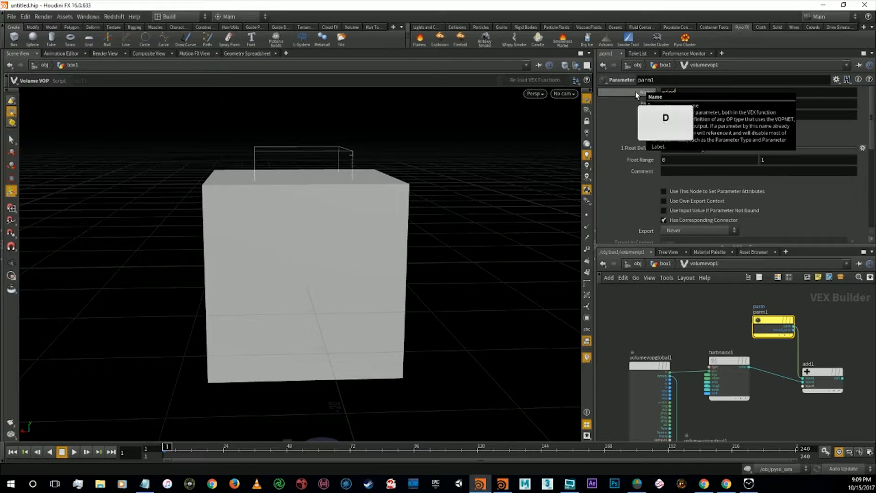
{"action": "type", "text": "rection"}
{"action": "left_click", "coordinate": [685, 114]}
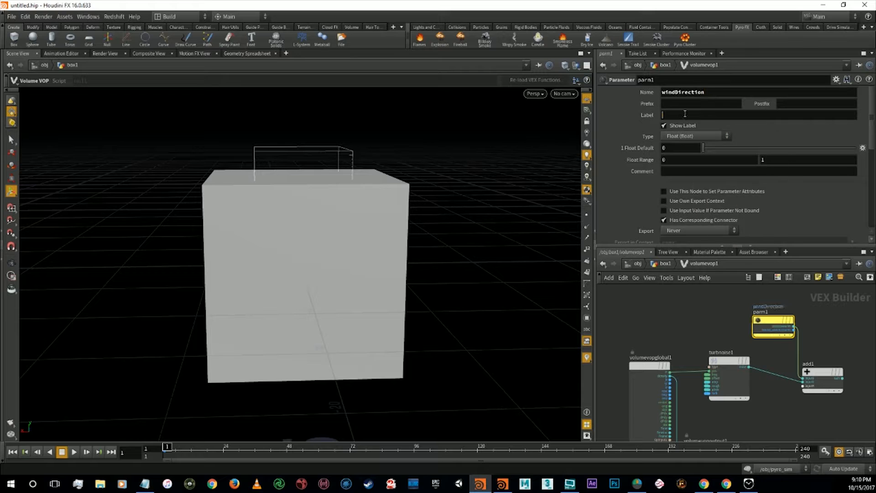
{"action": "type", "text": "windDirection"}
- Set the windDirection parameter's type to 3 Floats (vector)
{"action": "left_click", "coordinate": [693, 137]}
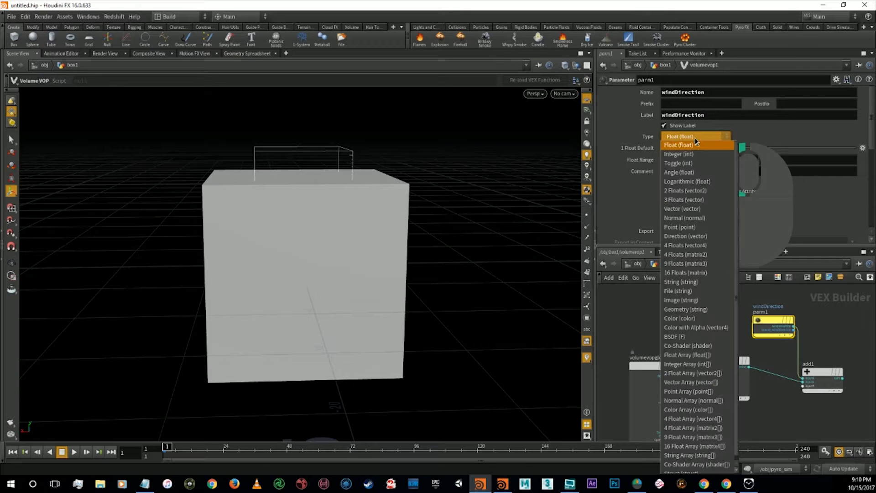
{"action": "left_click", "coordinate": [703, 210]}
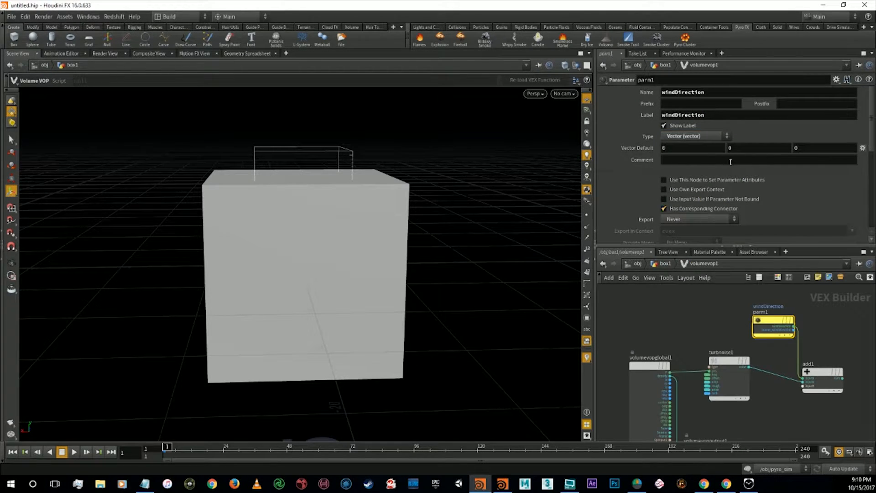
{"action": "key", "text": "alt+Tab"}
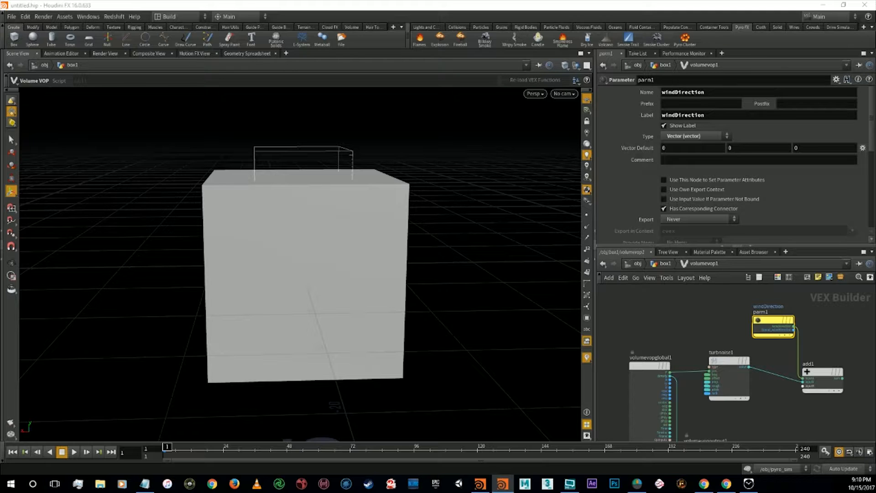
{"action": "left_click", "coordinate": [670, 136]}
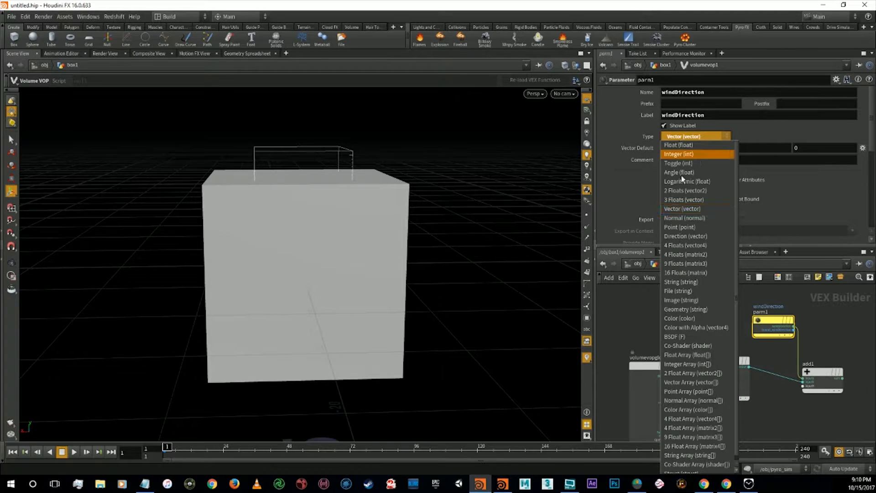
{"action": "left_click", "coordinate": [681, 201]}
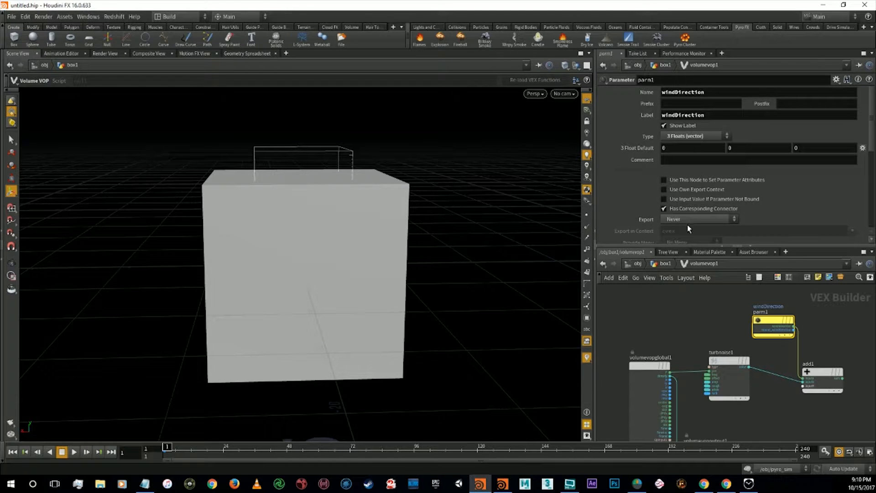
- Edit the windDirection parameter's label to read Wind Direction
{"action": "left_click", "coordinate": [668, 116]}
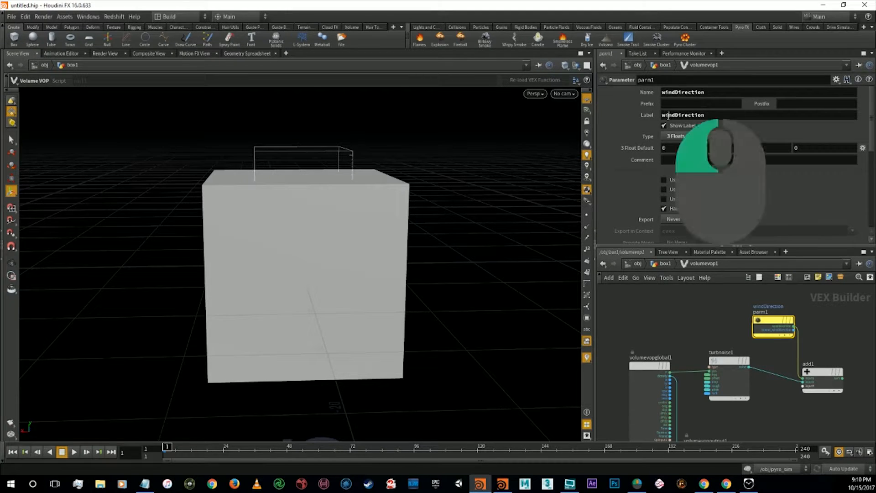
{"action": "key", "text": "Left"}
{"action": "key", "text": "Delete"}
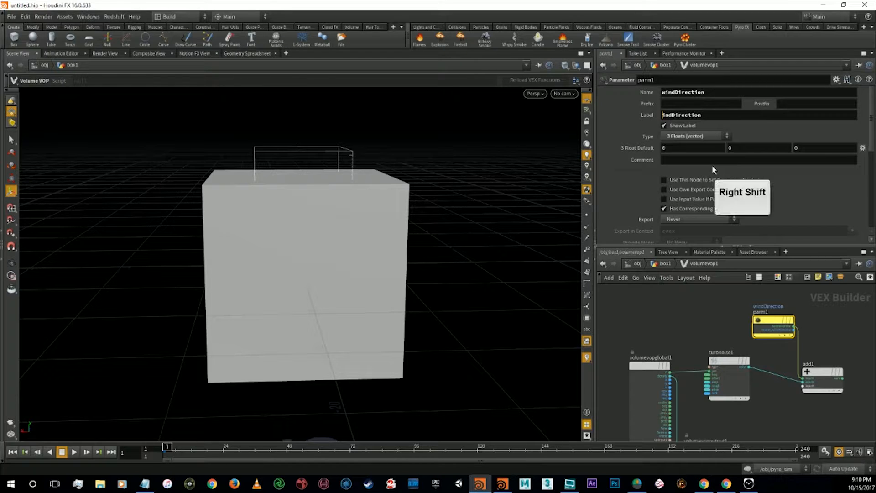
{"action": "type", "text": "W"}
{"action": "key", "text": "Right"}
{"action": "key", "text": "Right"}
{"action": "key", "text": "Right"}
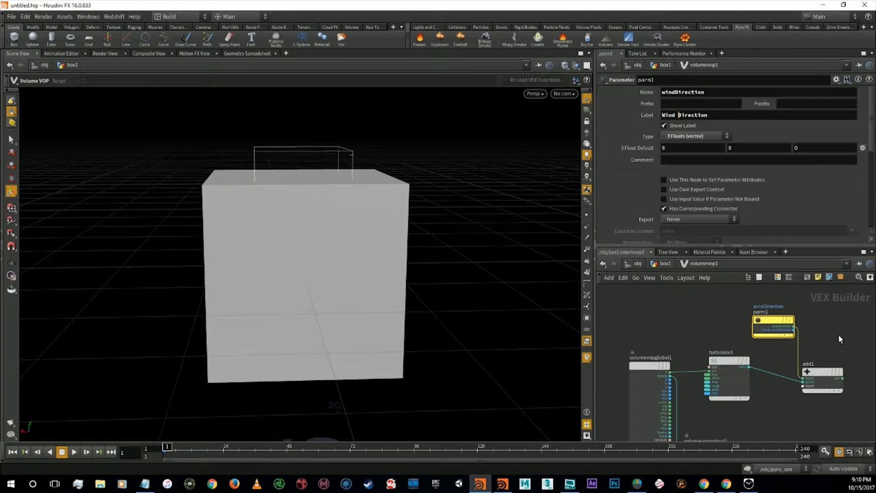
- Place a second Parameter node downstream of the Add node
{"action": "middle_click_drag", "start_coordinate": [839, 334], "coordinate": [711, 319], "text": "alt"}
{"action": "key", "text": "Tab"}
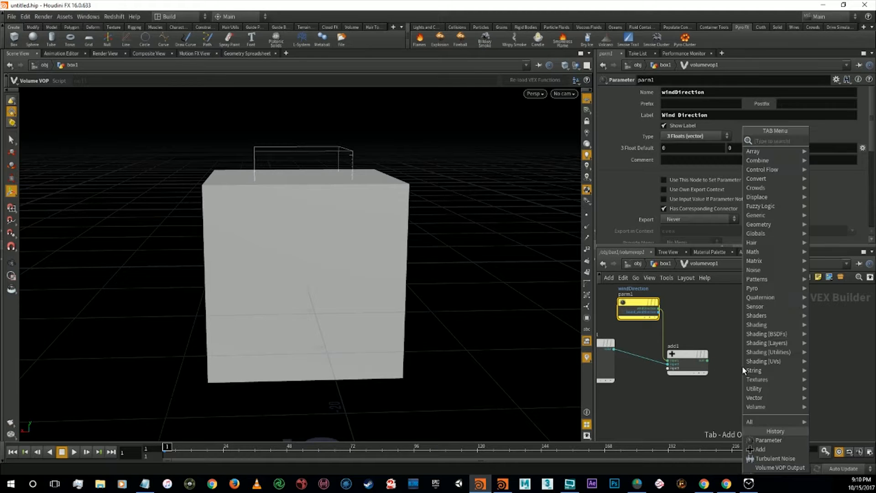
{"action": "type", "text": "par"}
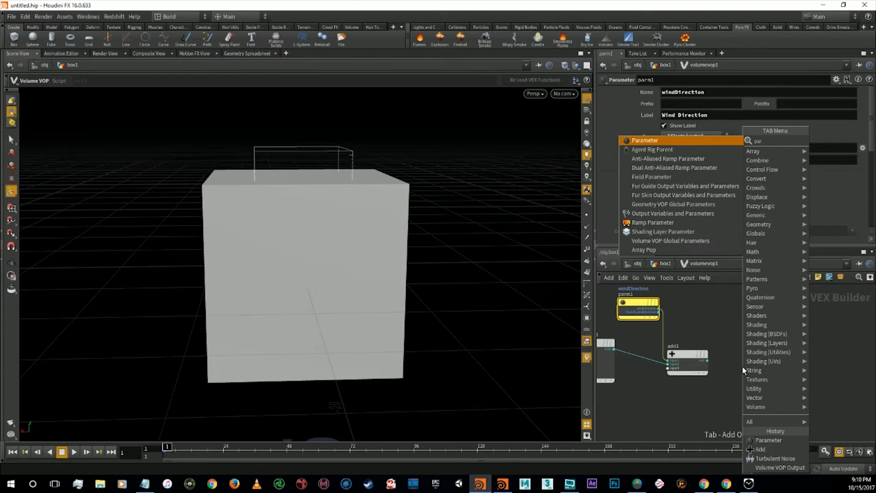
{"action": "key", "text": "Return"}
{"action": "left_click", "coordinate": [742, 365]}
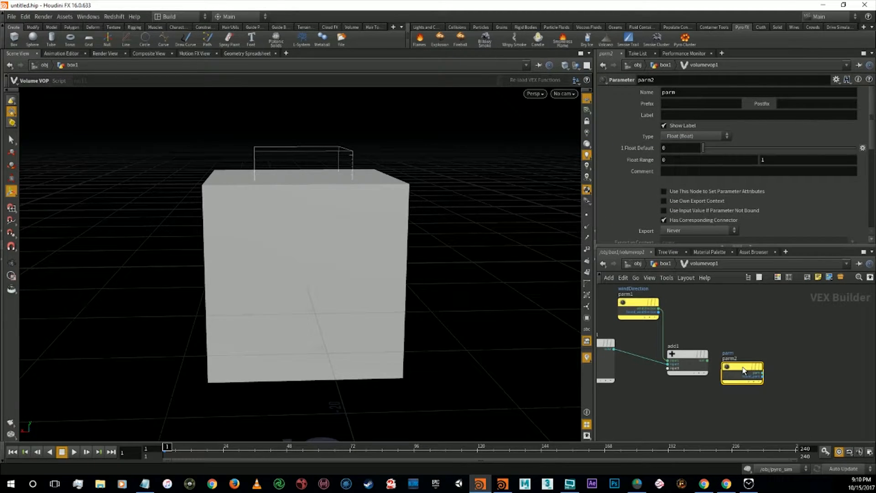
{"action": "left_click_drag", "start_coordinate": [742, 368], "coordinate": [756, 334]}
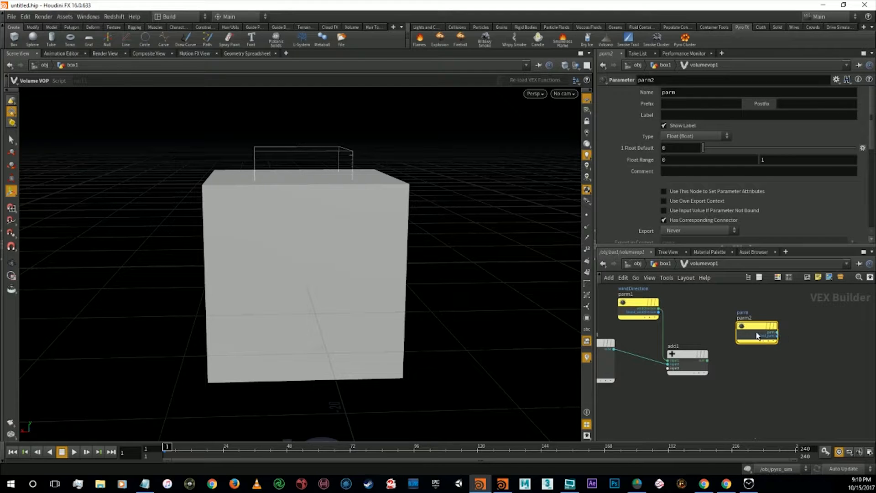
- Enable Use Input Value If Parameter Not Bound on the second parameter and wire the Add node's output into it
{"action": "left_click", "coordinate": [677, 211]}
{"action": "left_click", "coordinate": [663, 220]}
{"action": "left_click_drag", "start_coordinate": [737, 332], "coordinate": [707, 360]}
- Set the second parameter's type to Vector (vector) and align its node beside the Add node
{"action": "left_click", "coordinate": [699, 137]}
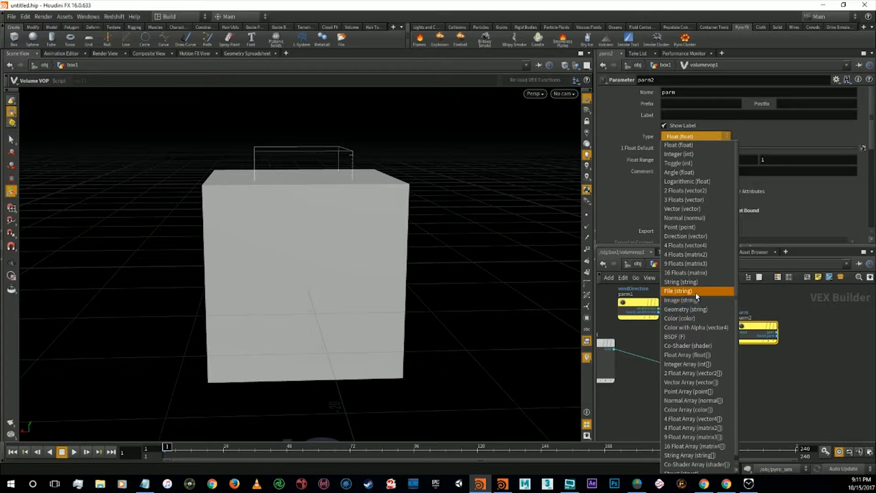
{"action": "left_click", "coordinate": [700, 209]}
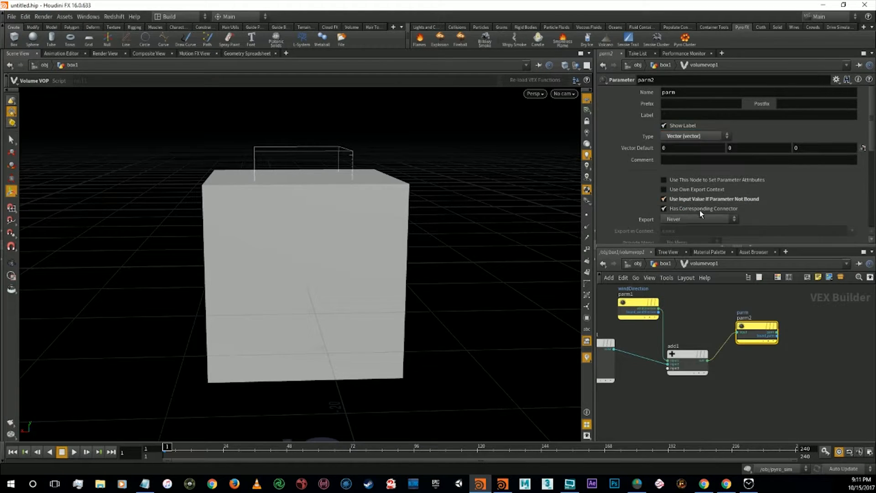
{"action": "left_click_drag", "start_coordinate": [744, 328], "coordinate": [751, 345]}
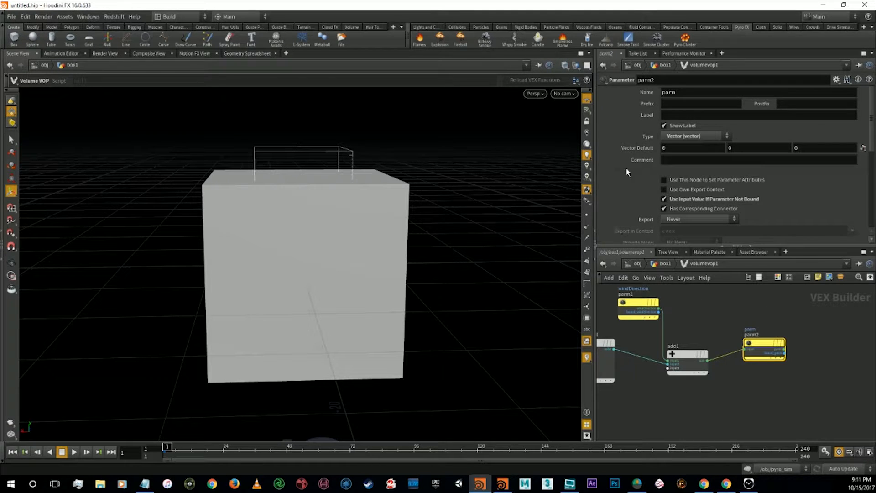
- Name the second parameter vel and give it the label velocity
{"action": "double_click", "coordinate": [683, 92]}
{"action": "type", "text": "vel"}
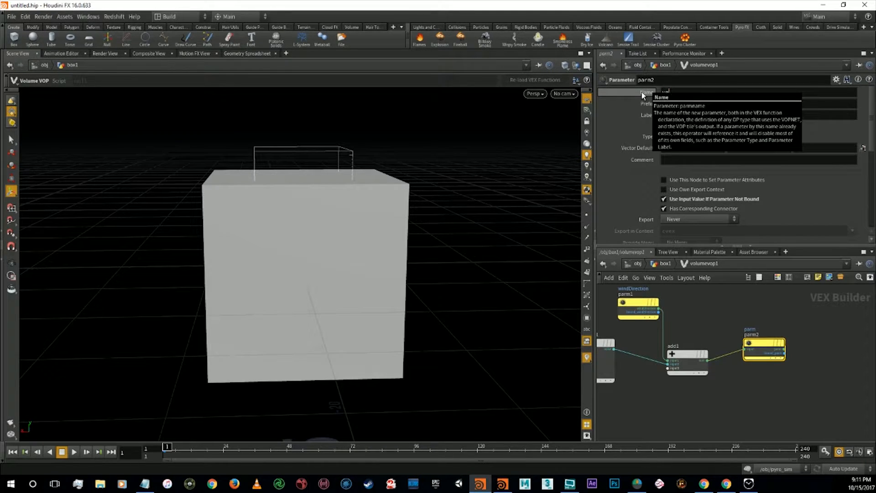
{"action": "key", "text": "Return"}
{"action": "left_click", "coordinate": [683, 114]}
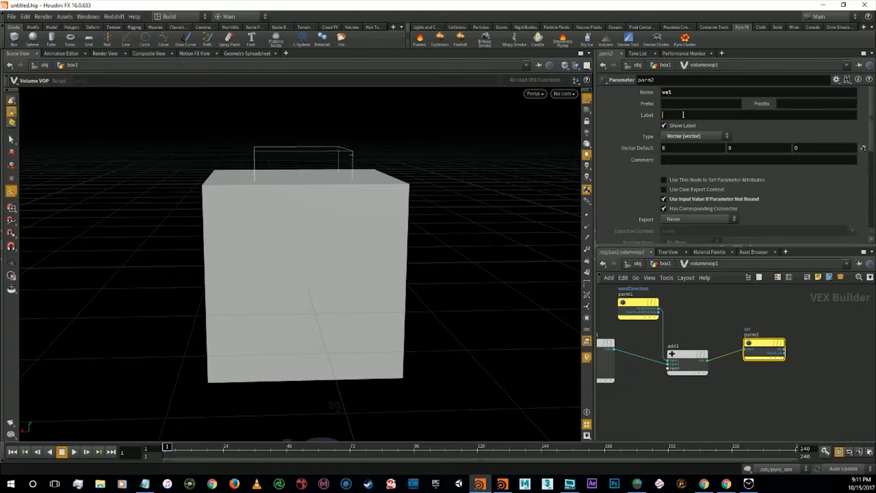
{"action": "type", "text": "velocity"}
- Move the volume output node farther from the volume globals node and return to the box1 geometry network
{"action": "scroll", "coordinate": [784, 365], "scroll_direction": "down", "scroll_amount": 3}
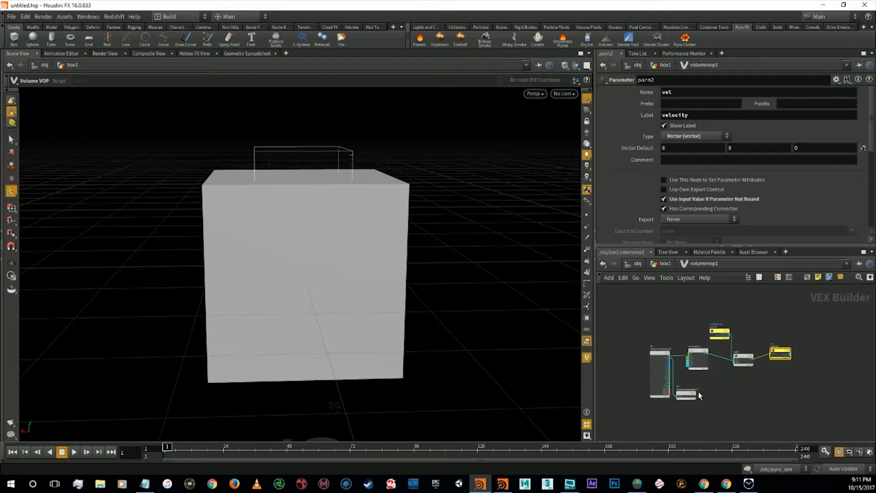
{"action": "left_click_drag", "start_coordinate": [699, 394], "coordinate": [721, 393]}
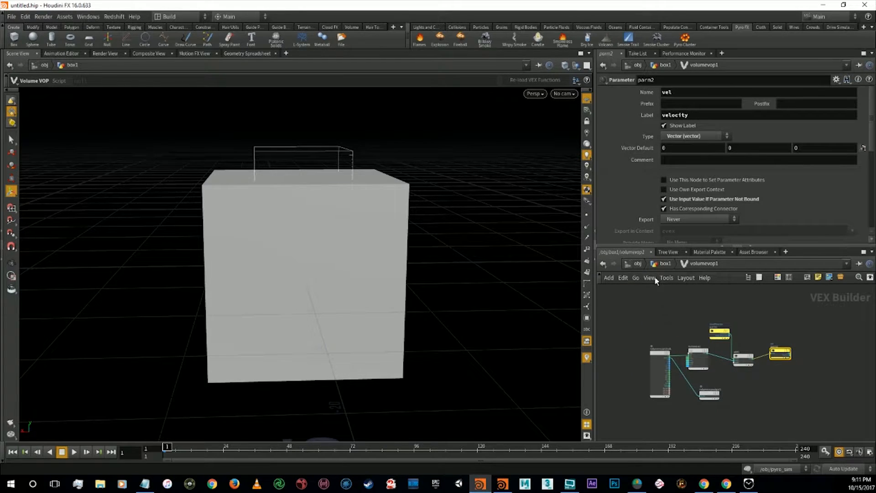
{"action": "left_click", "coordinate": [664, 264]}
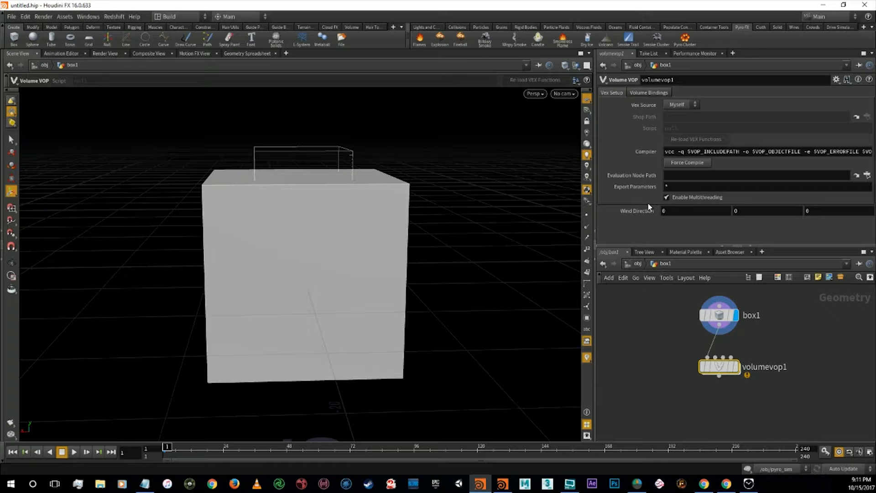
{"action": "mouse_move", "coordinate": [714, 368]}
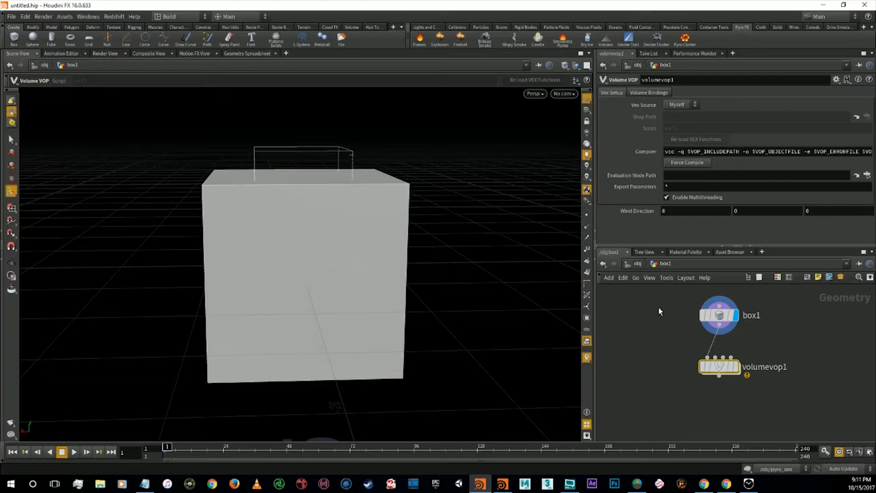
- Expose the parameter node on the Turbulent Noise node's frequency input and check the Volume VOP's parameters in box1
{"action": "double_click", "coordinate": [721, 367]}
{"action": "scroll", "coordinate": [724, 368], "scroll_direction": "up", "scroll_amount": 4}
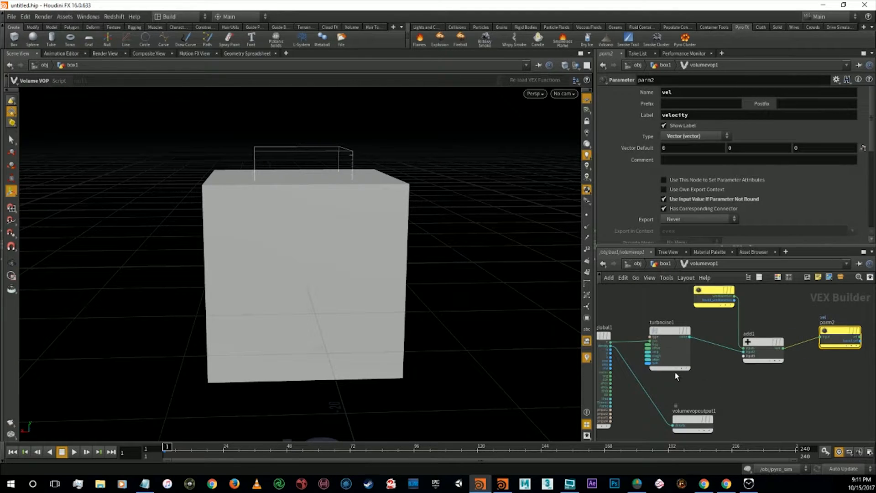
{"action": "right_click", "coordinate": [648, 349]}
{"action": "left_click", "coordinate": [677, 316]}
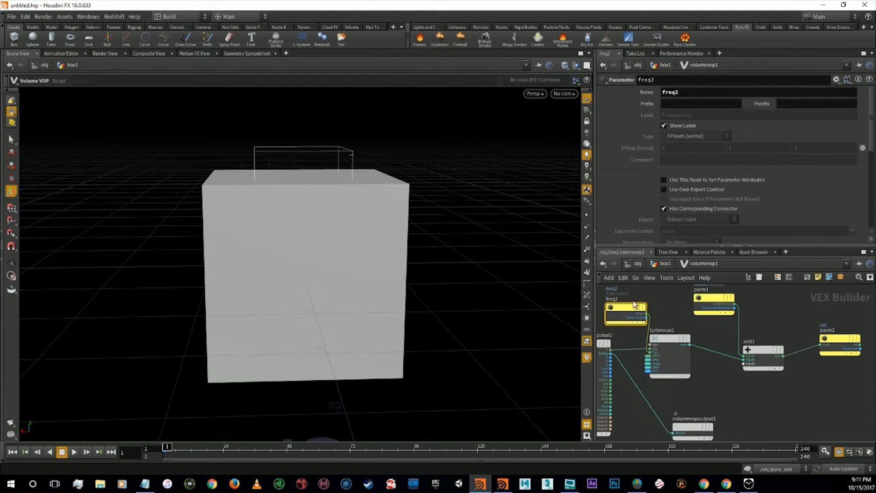
{"action": "left_click", "coordinate": [659, 263]}
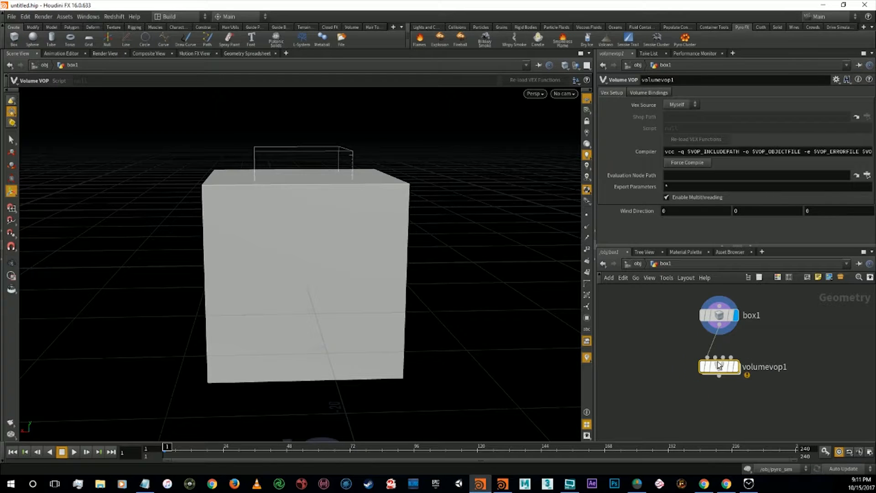
- Hide the exposed frequency parameter node inside the Volume VOP and go back to the box1 geometry network
{"action": "double_click", "coordinate": [719, 364]}
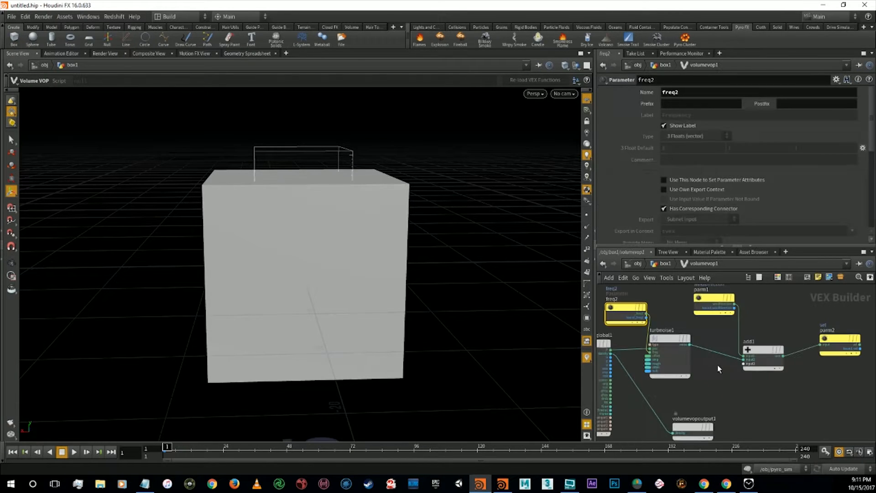
{"action": "right_click", "coordinate": [648, 353]}
{"action": "left_click", "coordinate": [682, 325]}
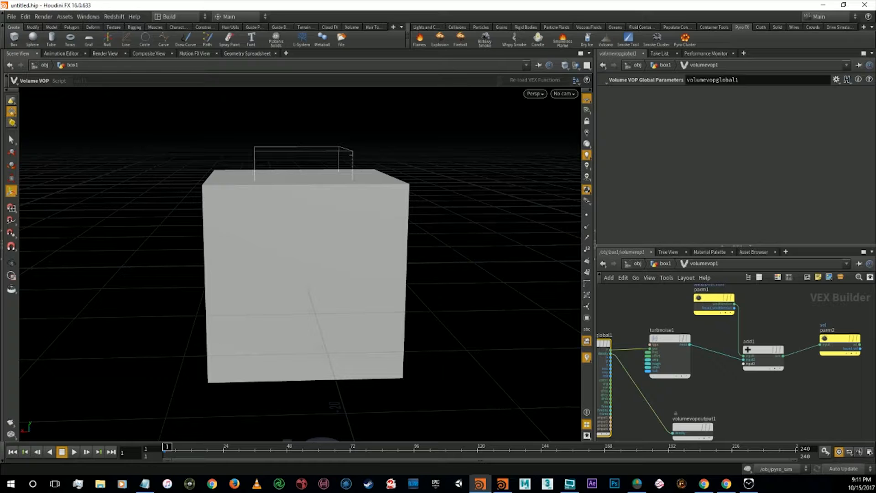
{"action": "key", "text": "alt+Tab"}
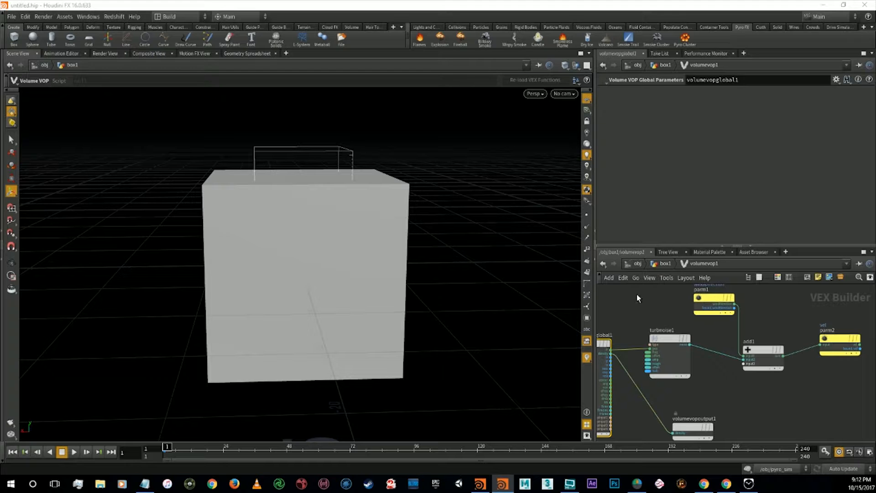
{"action": "left_click", "coordinate": [659, 267]}
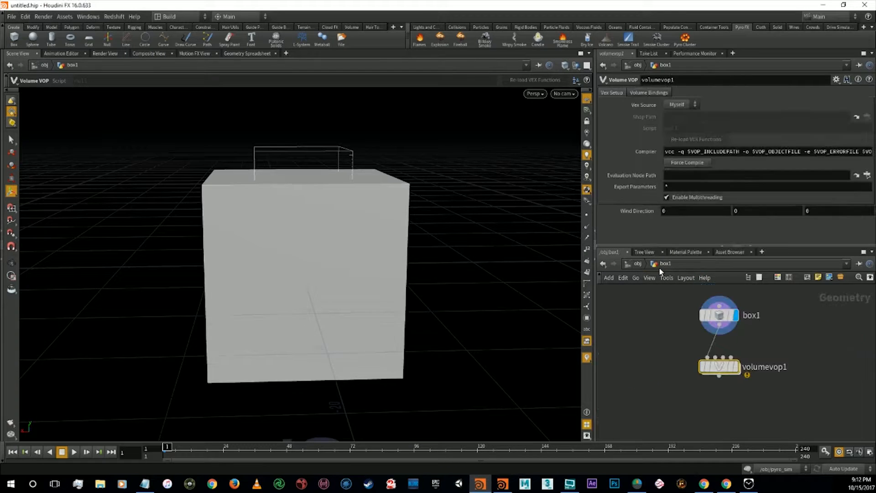
- Insert a Volume node between box1 and volumevop1 in the box1 network, and set volumevop1 as the displayed node
{"action": "left_click_drag", "start_coordinate": [718, 313], "coordinate": [718, 296]}
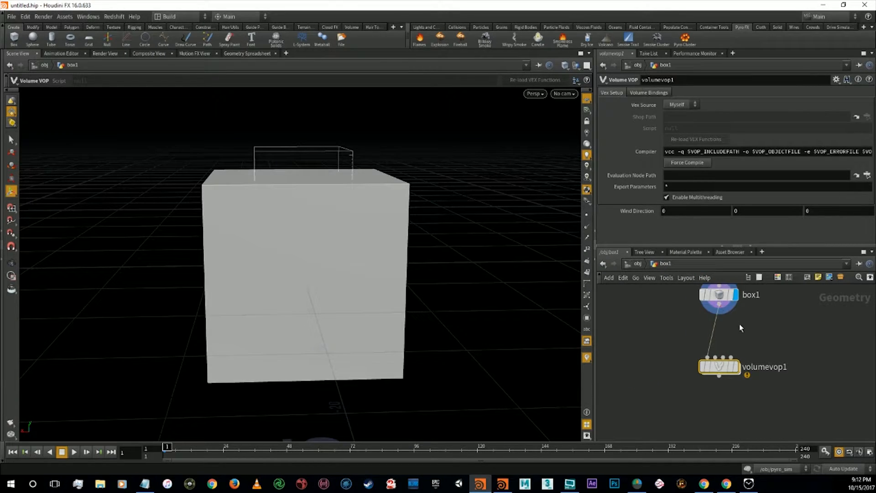
{"action": "key", "text": "Tab"}
{"action": "type", "text": "volume"}
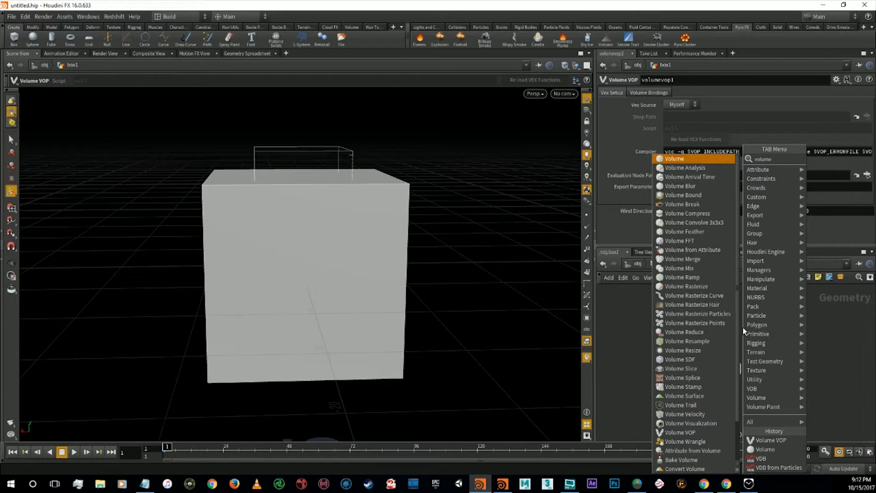
{"action": "key", "text": "Return"}
{"action": "left_click", "coordinate": [743, 327]}
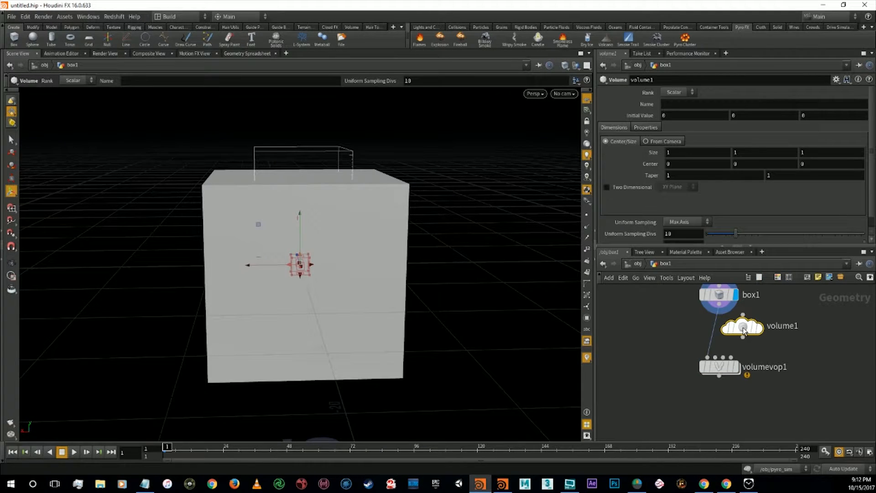
{"action": "left_click_drag", "start_coordinate": [742, 314], "coordinate": [719, 304]}
{"action": "left_click_drag", "start_coordinate": [743, 338], "coordinate": [707, 357]}
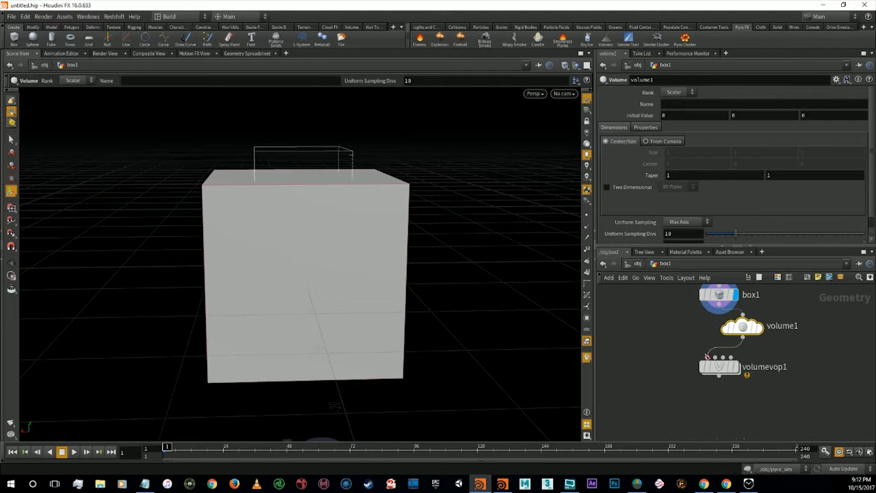
{"action": "left_click", "coordinate": [735, 367]}
- Name the volume1 node's volume vel and set its rank to Vector
{"action": "mouse_move", "coordinate": [749, 331]}
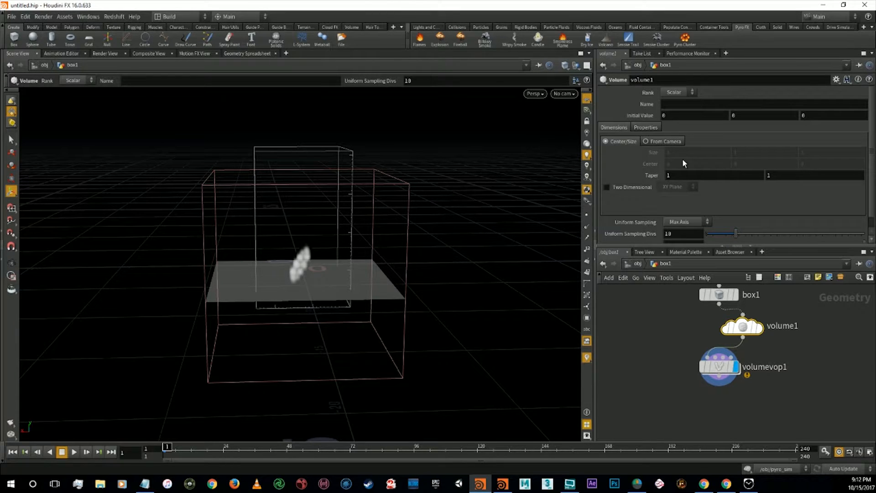
{"action": "left_click", "coordinate": [679, 105]}
{"action": "type", "text": "vel"}
{"action": "left_click", "coordinate": [679, 93]}
{"action": "left_click", "coordinate": [684, 100]}
{"action": "key", "text": "alt+Tab"}
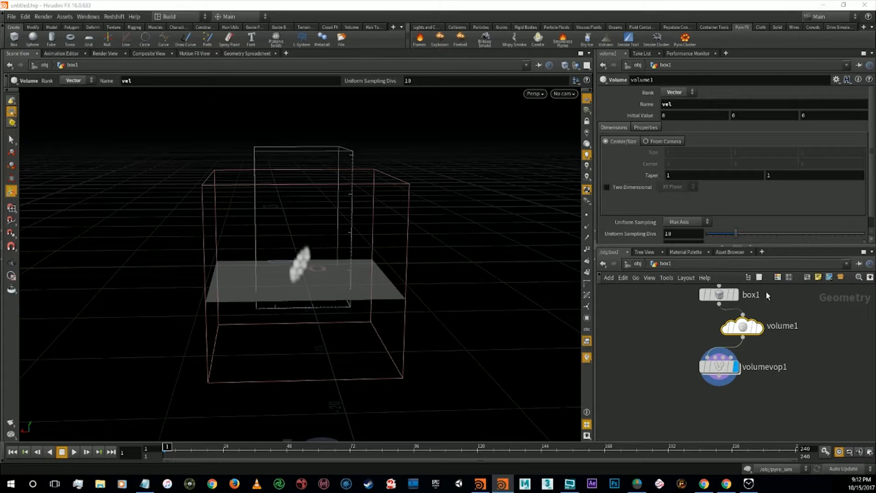
- Review the Turbulent Noise and windDirection parameter nodes inside volumevop1
{"action": "left_click", "coordinate": [720, 368]}
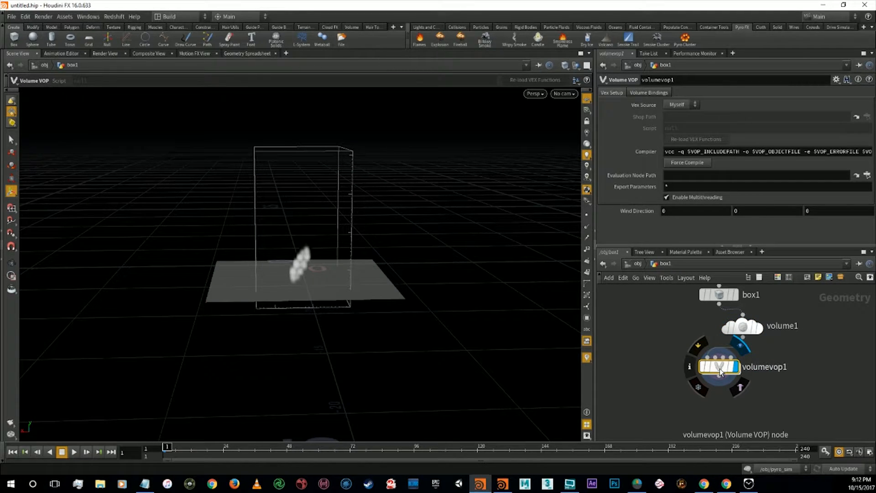
{"action": "double_click", "coordinate": [719, 369]}
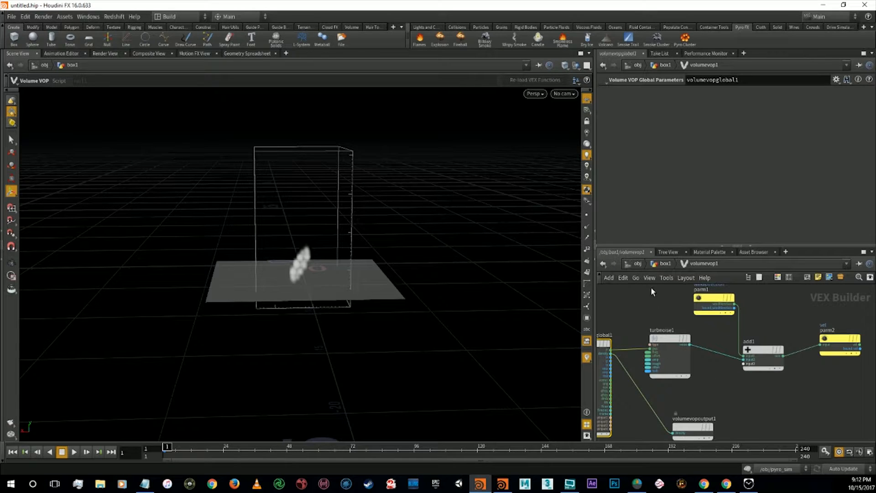
{"action": "left_click", "coordinate": [653, 264]}
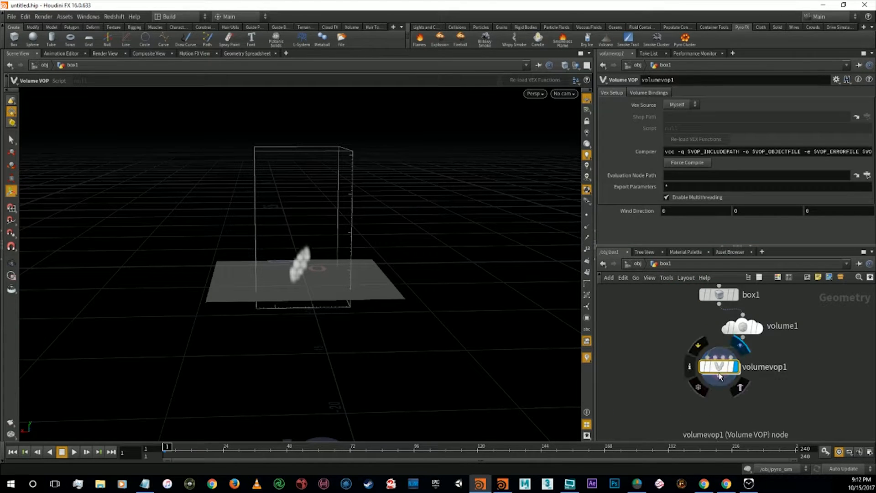
{"action": "double_click", "coordinate": [719, 373]}
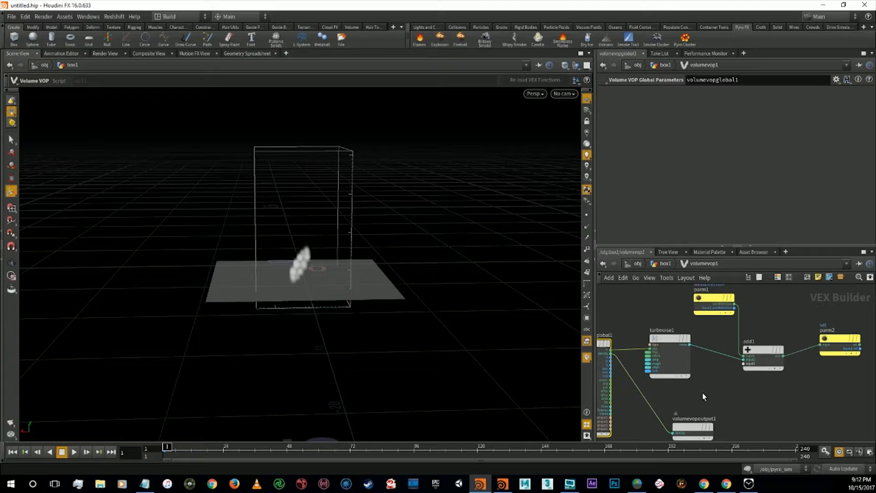
{"action": "scroll", "coordinate": [702, 393], "scroll_direction": "down", "scroll_amount": 3, "text": "alt"}
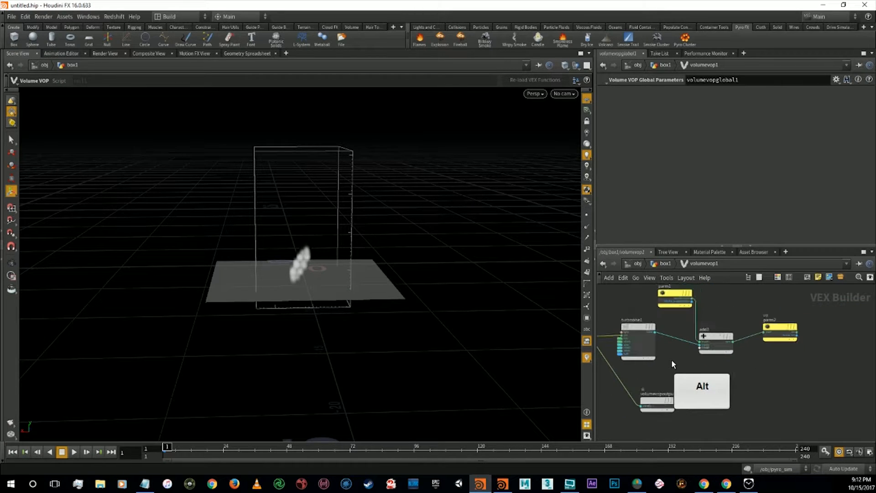
{"action": "scroll", "coordinate": [671, 359], "scroll_direction": "down", "scroll_amount": 1}
{"action": "scroll", "coordinate": [671, 359], "scroll_direction": "up", "scroll_amount": 1}
{"action": "middle_click_drag", "start_coordinate": [670, 351], "coordinate": [669, 371]}
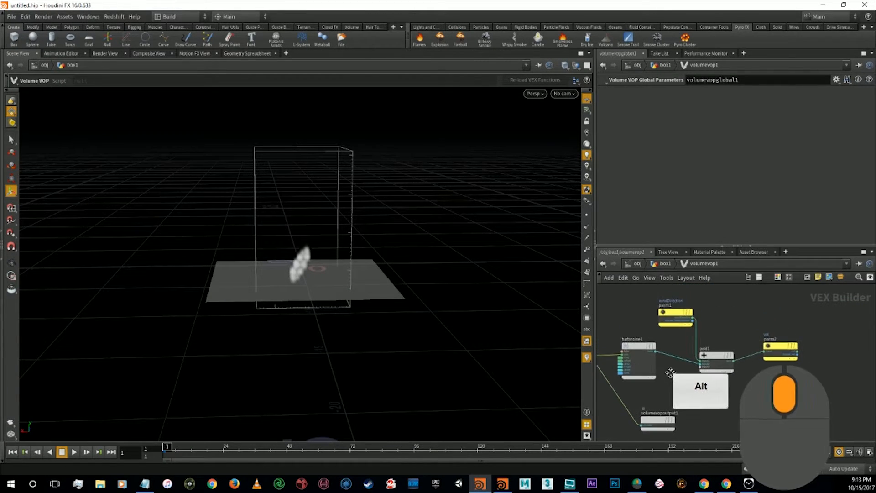
{"action": "left_click", "coordinate": [632, 351]}
{"action": "mouse_move", "coordinate": [681, 326]}
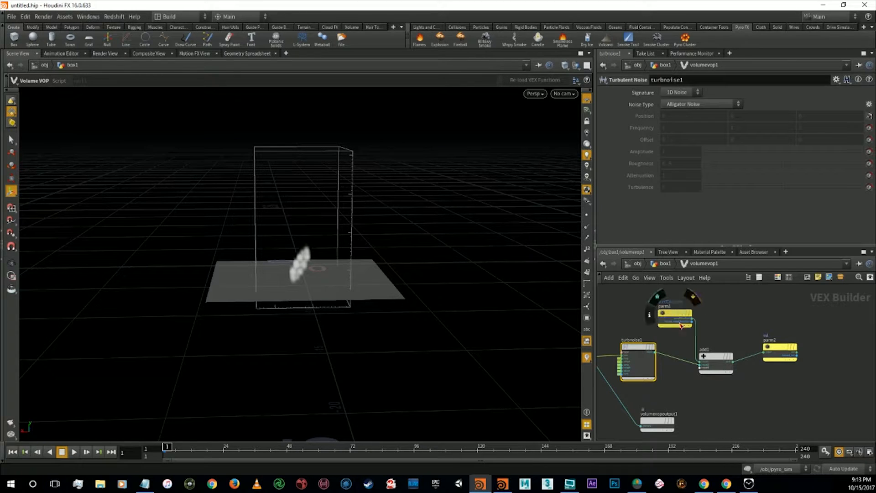
{"action": "left_click", "coordinate": [675, 315]}
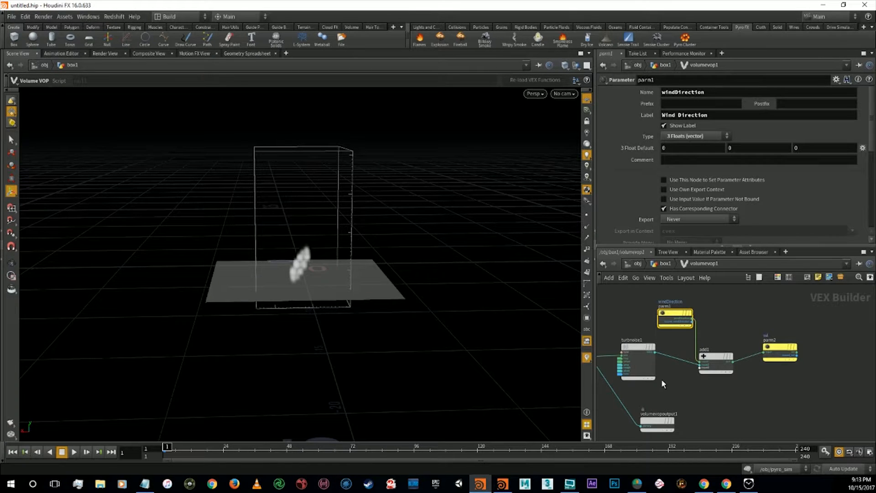
- Expose the Turbulent Noise node's parameter inputs from frequency through turbulence as parameter nodes, lay out the network, and return to box1
{"action": "left_click_drag", "start_coordinate": [653, 378], "coordinate": [691, 339], "text": "alt"}
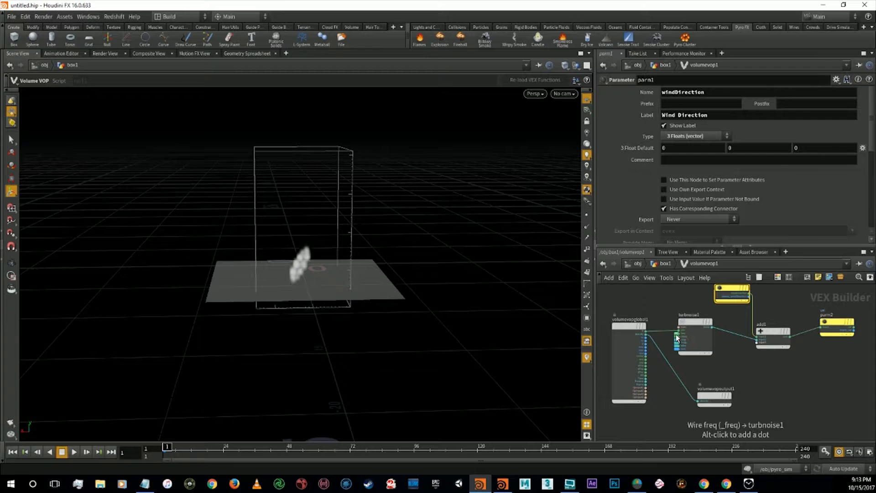
{"action": "double_click", "coordinate": [676, 334]}
{"action": "double_click", "coordinate": [676, 336]}
{"action": "double_click", "coordinate": [675, 341]}
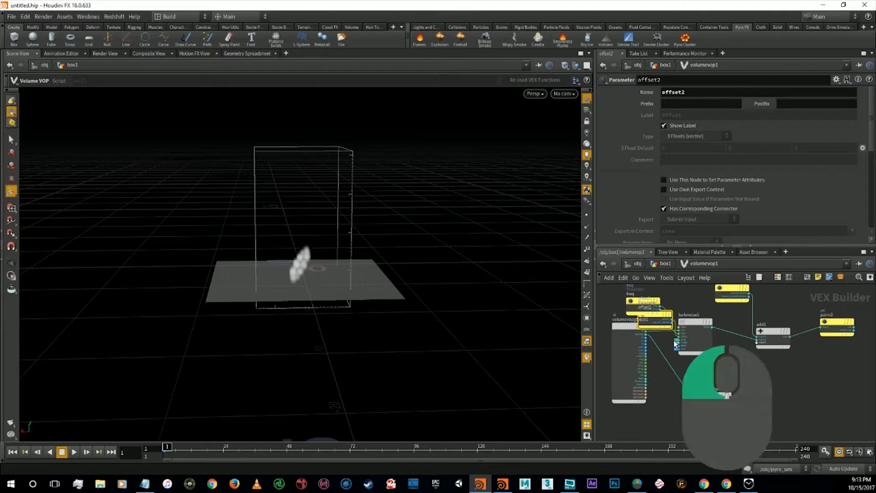
{"action": "double_click", "coordinate": [676, 347]}
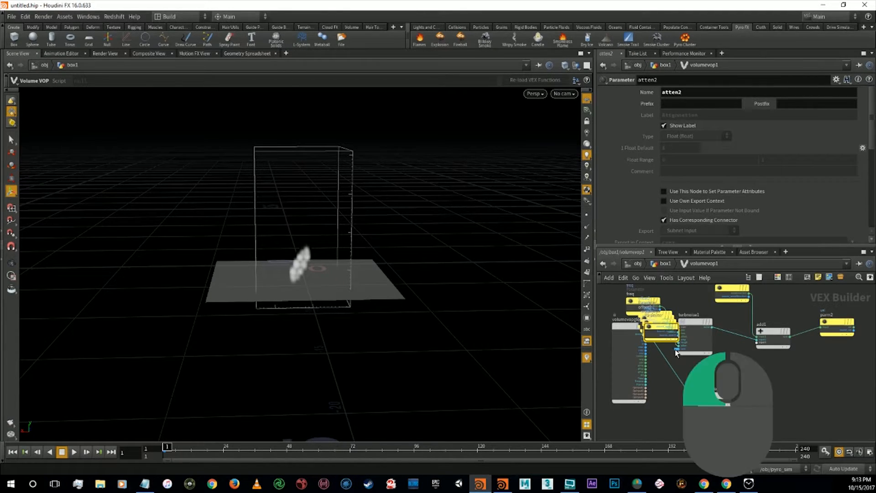
{"action": "double_click", "coordinate": [675, 350]}
{"action": "key", "text": "l"}
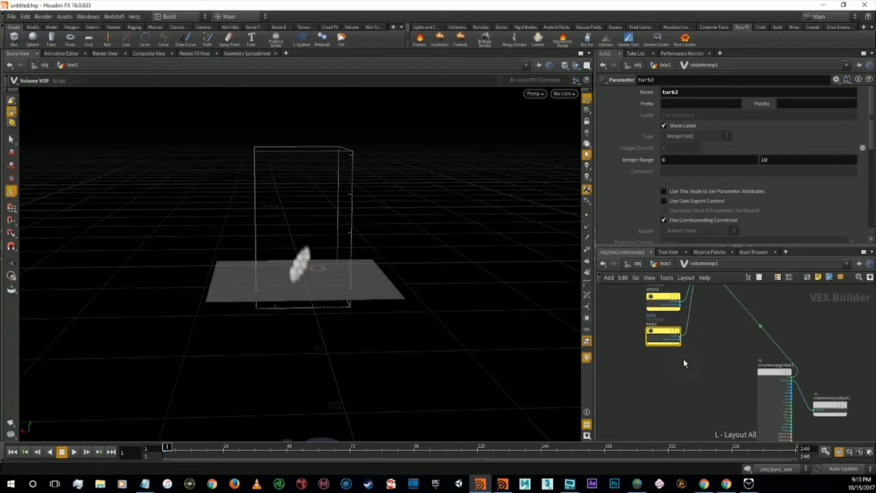
{"action": "key", "text": "u"}
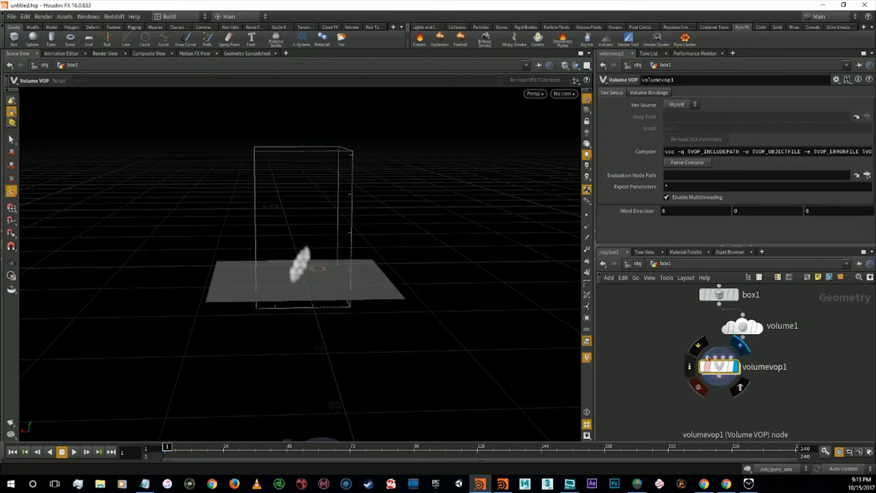
- Reopen volumevop1 and remove the turb2 parameter node from the Turbulent Noise node's turb input
{"action": "double_click", "coordinate": [719, 368]}
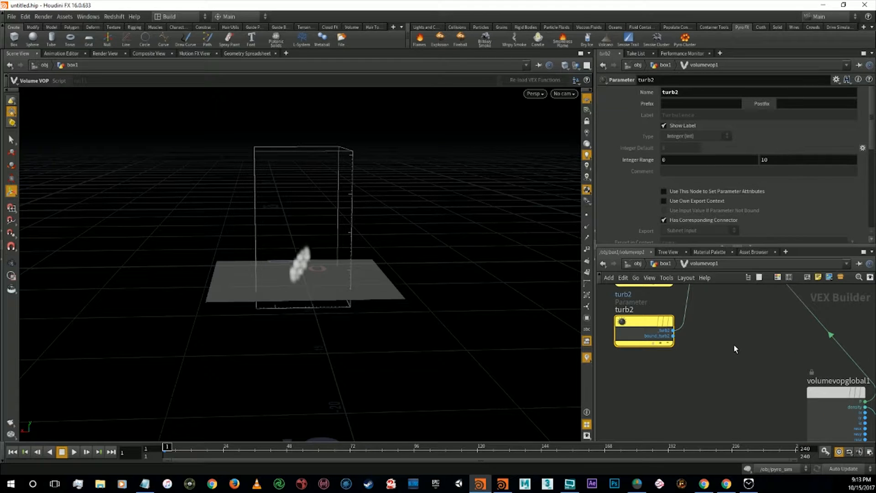
{"action": "middle_click_drag", "start_coordinate": [719, 314], "coordinate": [722, 423], "text": "alt"}
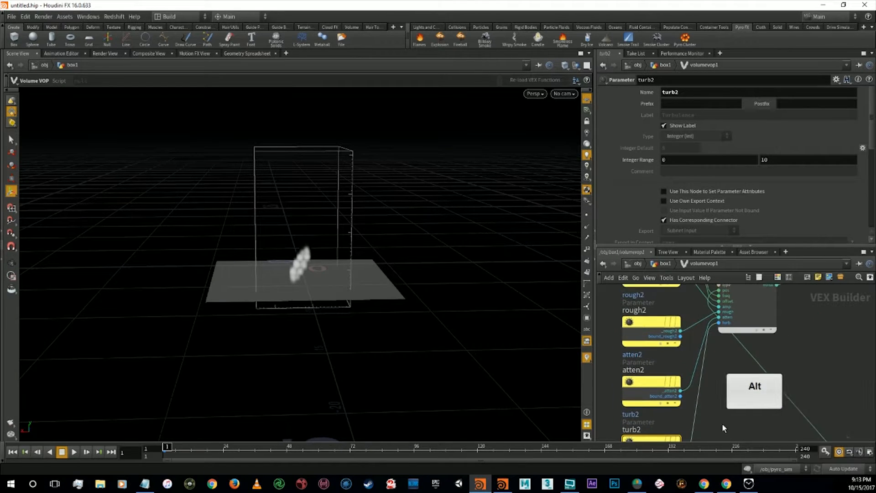
{"action": "right_click", "coordinate": [719, 312]}
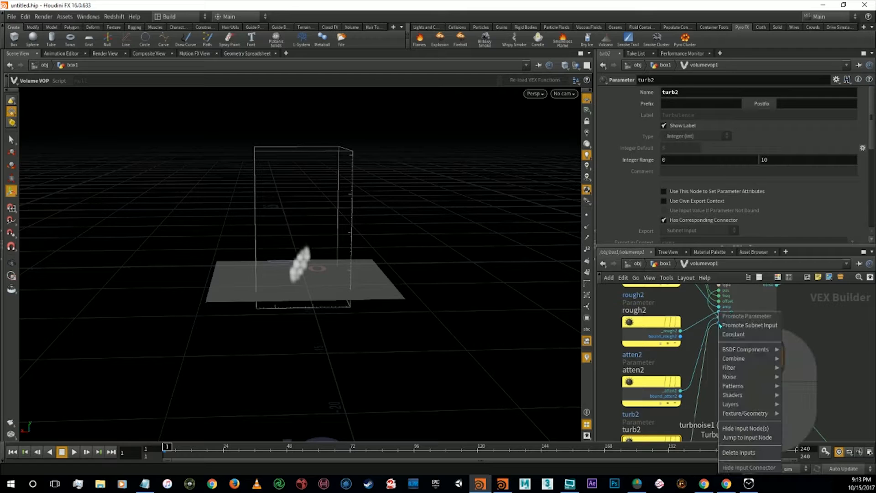
{"action": "left_click", "coordinate": [730, 330]}
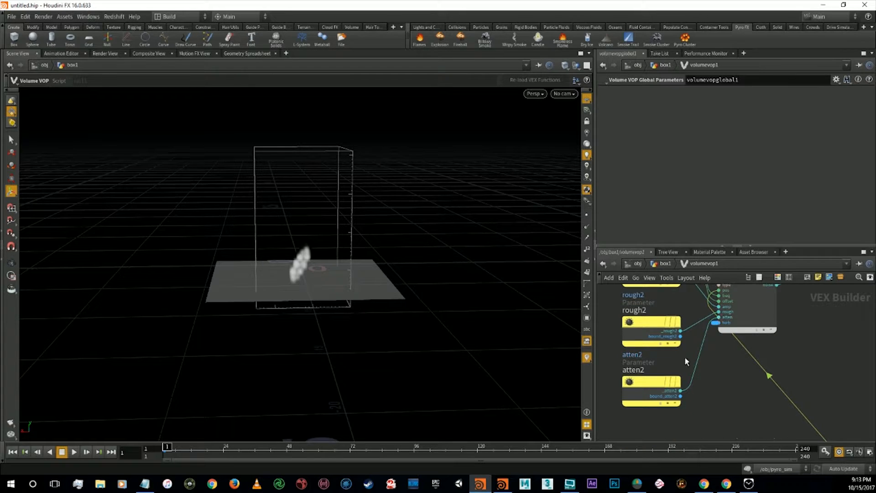
- Try exposing the Turbulent Noise node's turb input again, and delete the exposed turb parameter node
{"action": "left_click", "coordinate": [652, 383]}
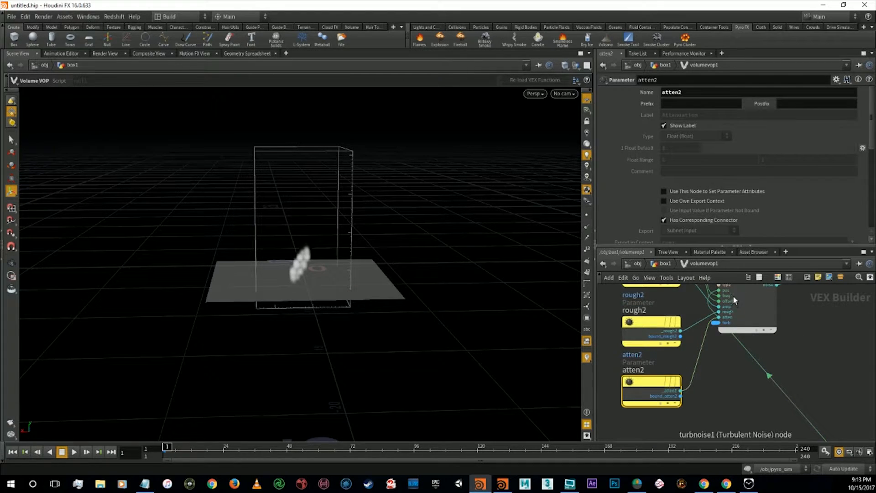
{"action": "middle_click", "coordinate": [715, 324]}
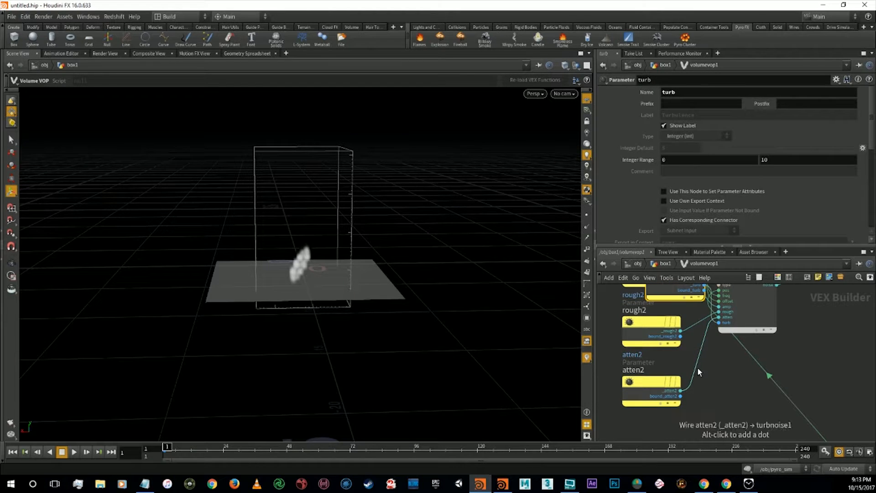
{"action": "key", "text": "l"}
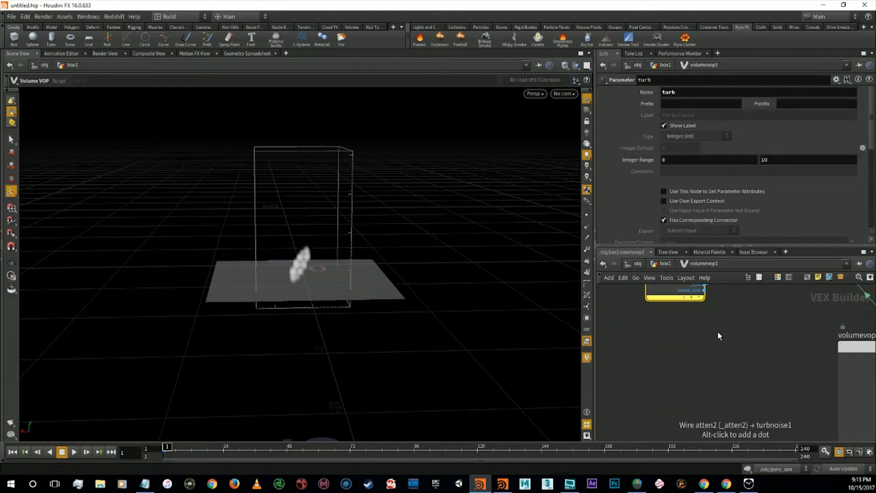
{"action": "middle_click_drag", "start_coordinate": [722, 333], "coordinate": [717, 399], "text": "alt"}
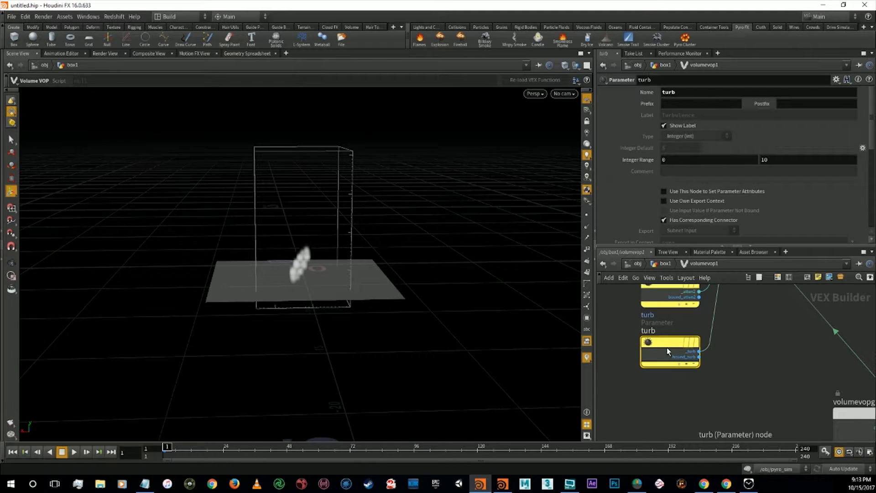
{"action": "mouse_move", "coordinate": [667, 347]}
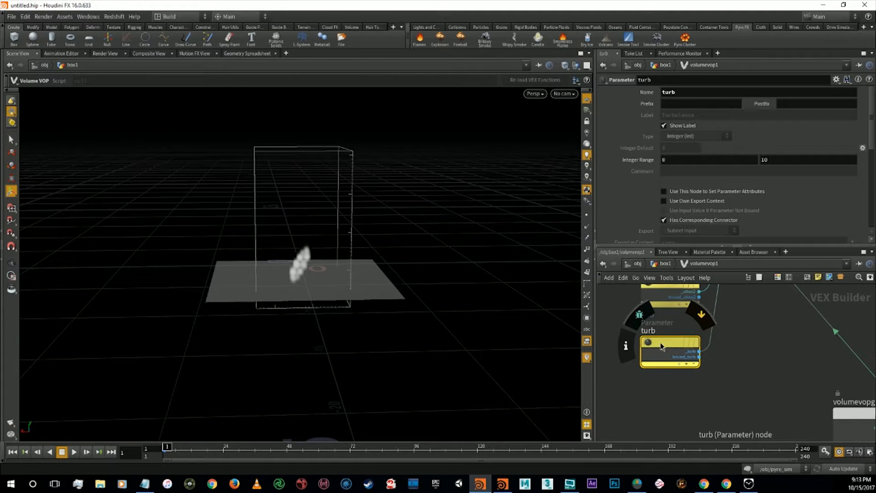
{"action": "key", "text": "Delete"}
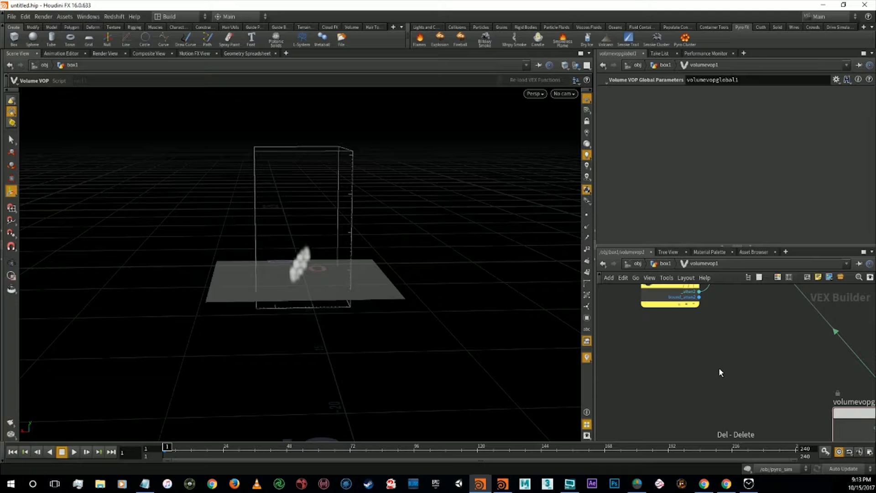
- Add a new Parameter node inside volumevop1 and name the parameter turb
{"action": "key", "text": "Tab"}
{"action": "type", "text": "parm"}
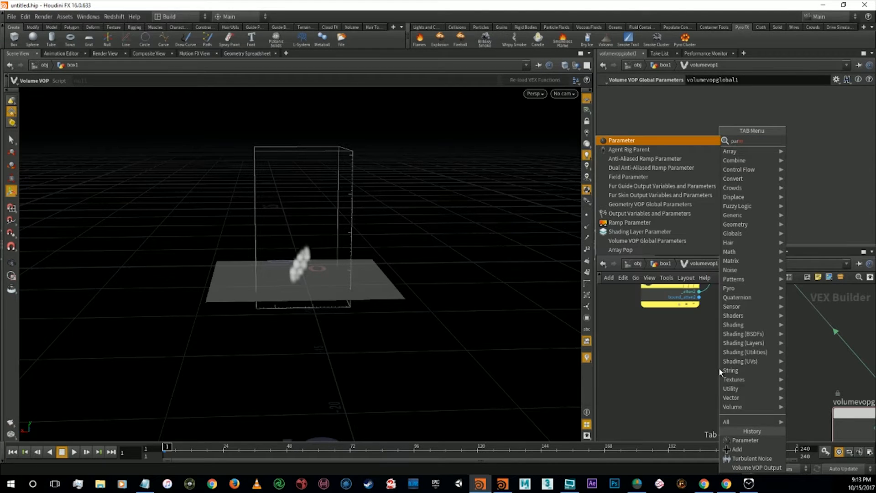
{"action": "key", "text": "Return"}
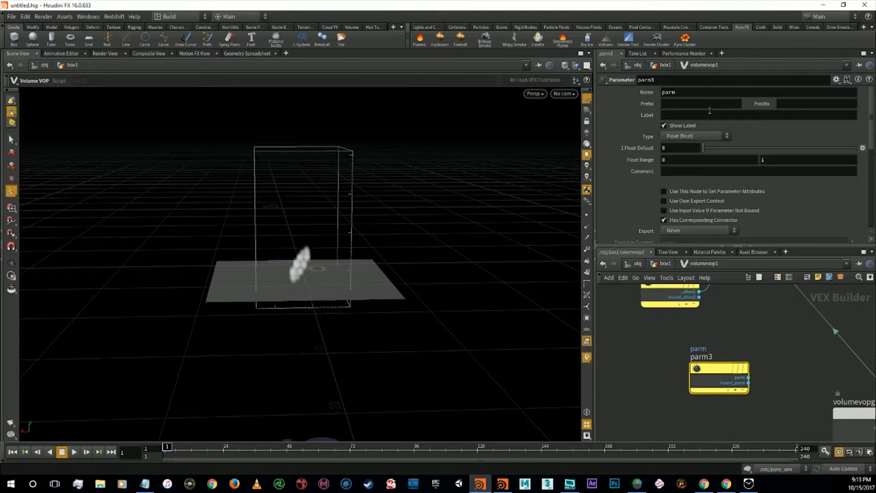
{"action": "double_click", "coordinate": [669, 92]}
{"action": "type", "text": "turb"}
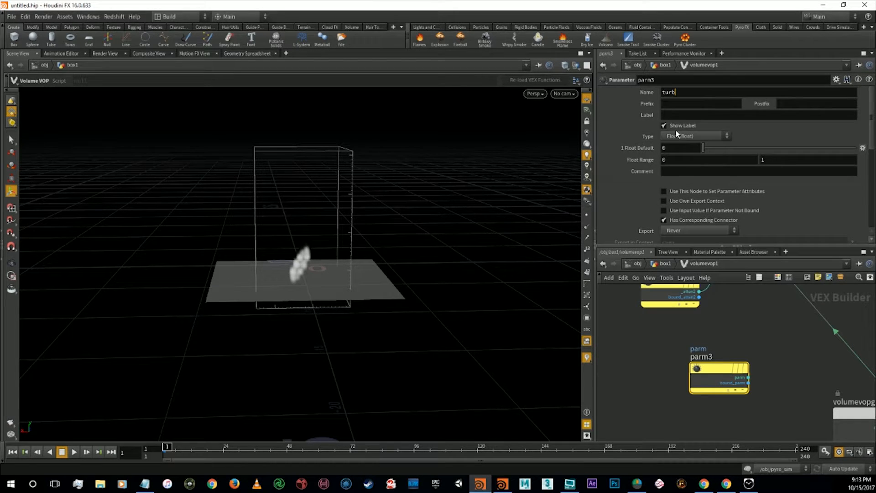
- Label the turb parameter Turbulence
{"action": "left_click", "coordinate": [678, 116]}
{"action": "type", "text": "TurbulentN"}
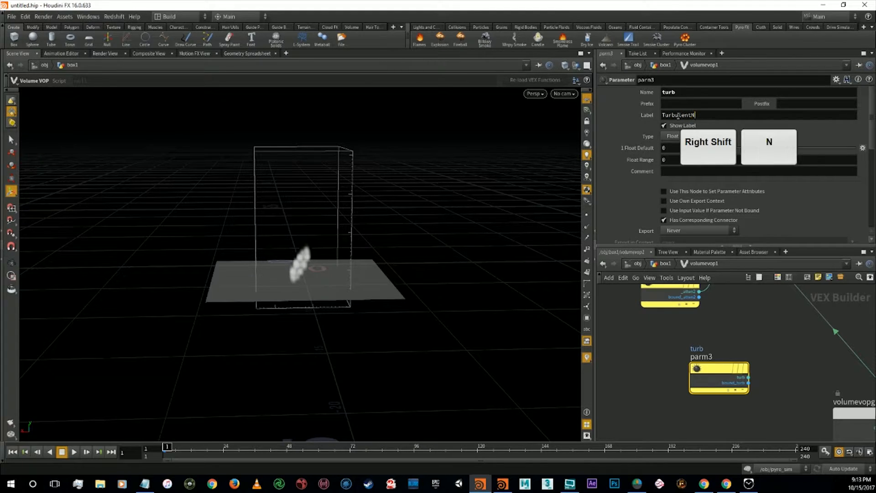
{"action": "type", "text": "o"}
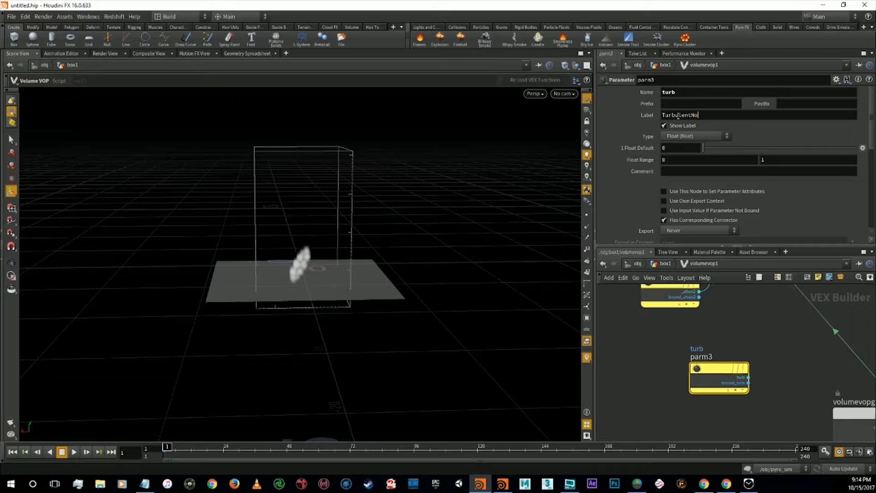
{"action": "type", "text": "ise"}
{"action": "key", "text": "BackSpace"}
{"action": "key", "text": "BackSpace"}
{"action": "key", "text": "BackSpace"}
{"action": "key", "text": "BackSpace"}
{"action": "key", "text": "BackSpace"}
{"action": "key", "text": "BackSpace"}
{"action": "key", "text": "BackSpace"}
{"action": "key", "text": "BackSpace"}
{"action": "key", "text": "BackSpace"}
{"action": "key", "text": "BackSpace"}
{"action": "type", "text": "ulence"}
- Set the Turbulence parameter's type to Integer (int) and its integer default to 1
{"action": "left_click", "coordinate": [693, 135]}
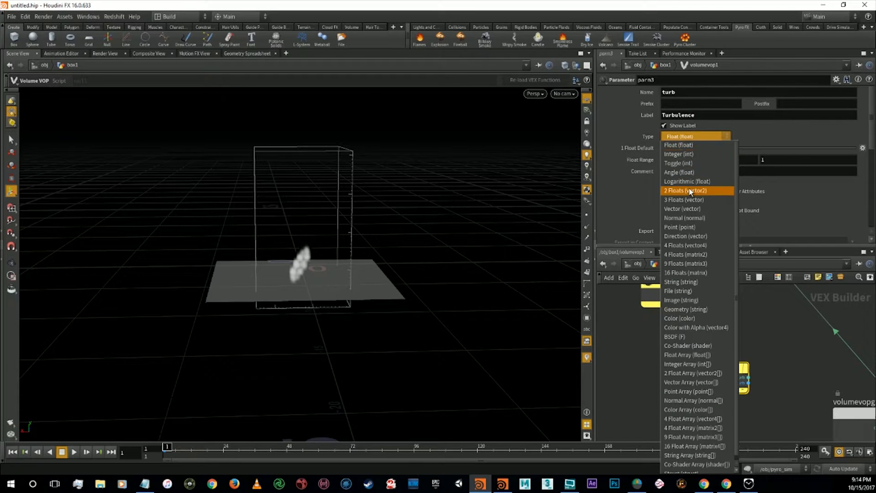
{"action": "left_click", "coordinate": [689, 154]}
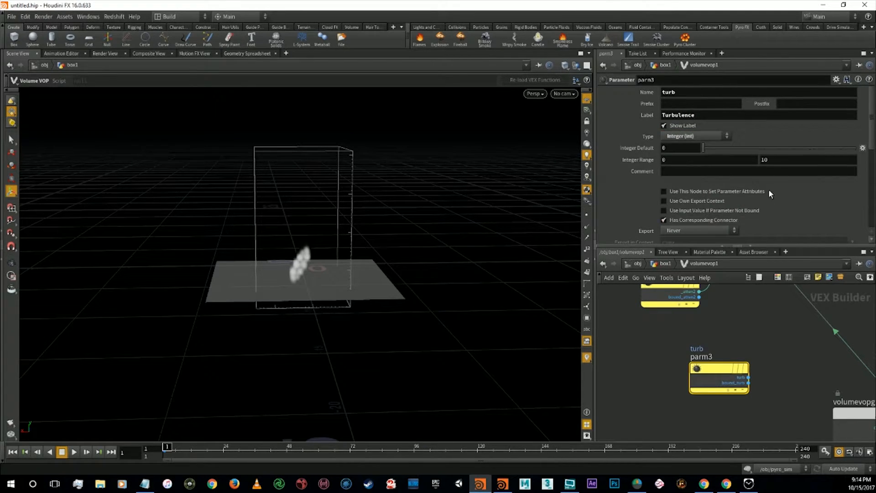
{"action": "left_click", "coordinate": [677, 147]}
{"action": "type", "text": "1"}
- Place parm3 below atten2, connect its turb output to the Turbulent Noise node's turb input, and return to box1
{"action": "left_click_drag", "start_coordinate": [715, 373], "coordinate": [664, 340]}
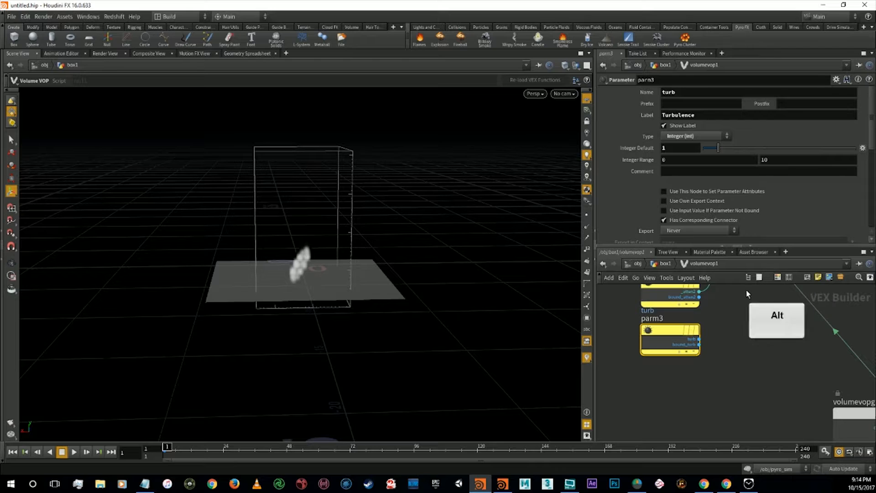
{"action": "middle_click_drag", "start_coordinate": [771, 265], "coordinate": [690, 385], "text": "alt"}
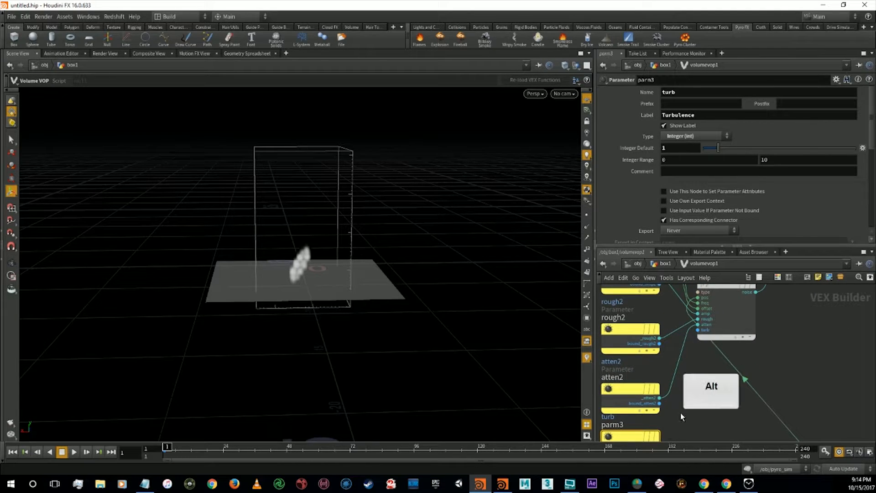
{"action": "left_click_drag", "start_coordinate": [647, 420], "coordinate": [691, 315]}
{"action": "left_click", "coordinate": [661, 264]}
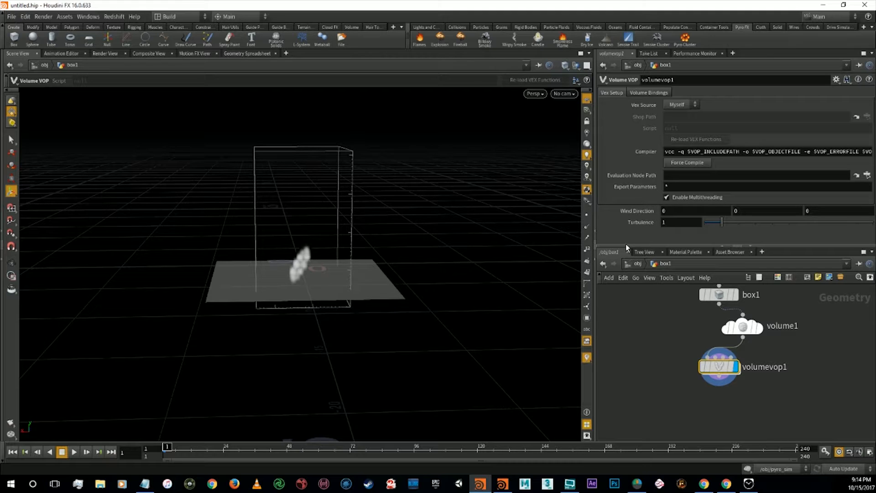
- Reopen volumevop1, try generating a Constant for the Turbulent Noise node's turb input, and undo the recent changes
{"action": "double_click", "coordinate": [719, 367]}
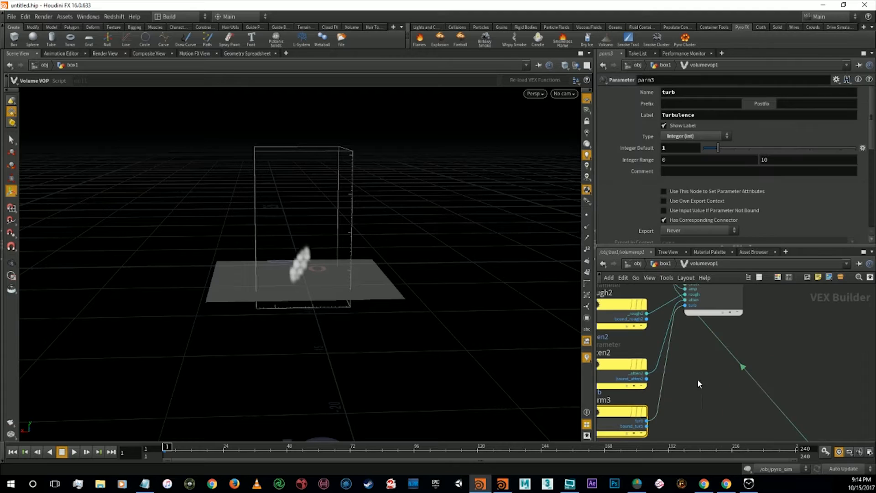
{"action": "right_click", "coordinate": [686, 306]}
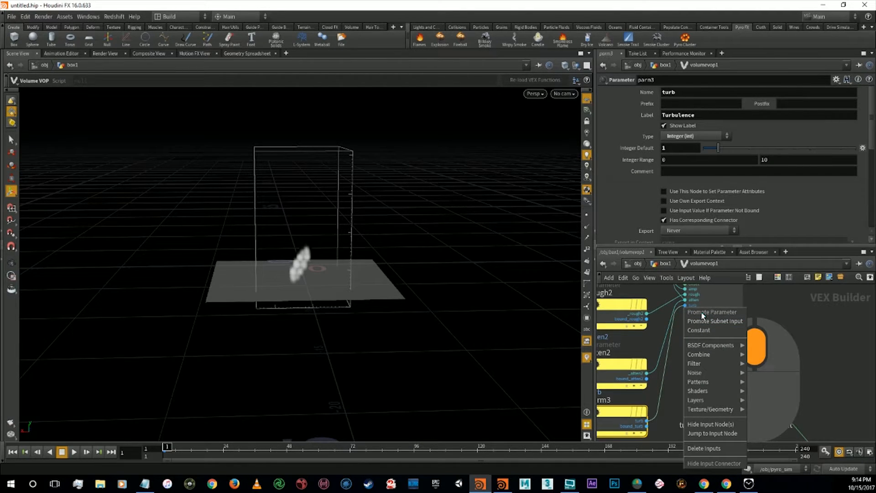
{"action": "left_click", "coordinate": [701, 311]}
{"action": "right_click", "coordinate": [687, 307]}
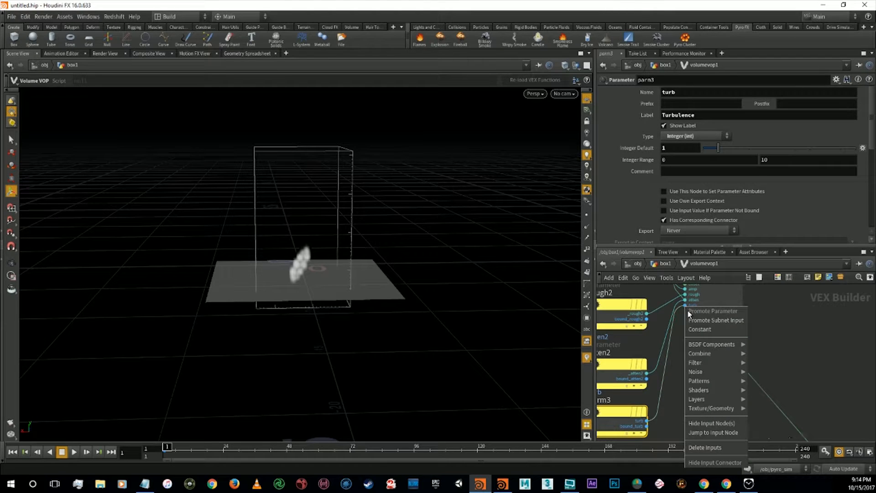
{"action": "left_click", "coordinate": [711, 329]}
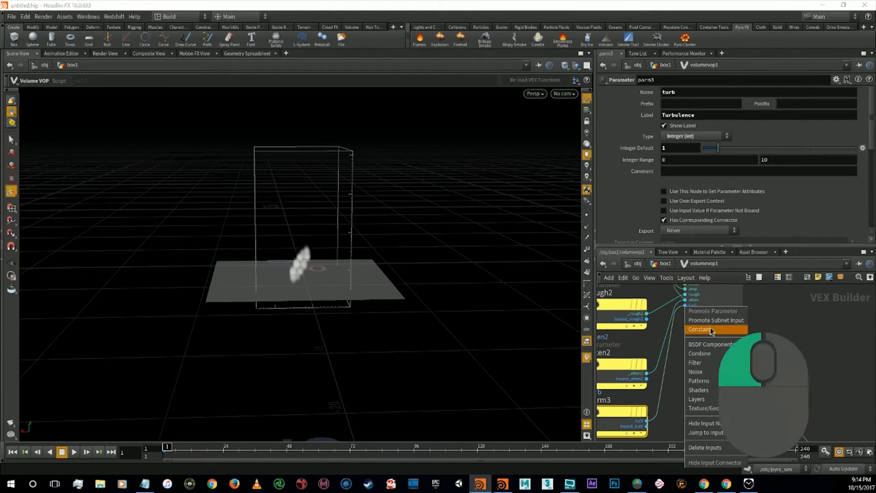
{"action": "key", "text": "ctrl+z"}
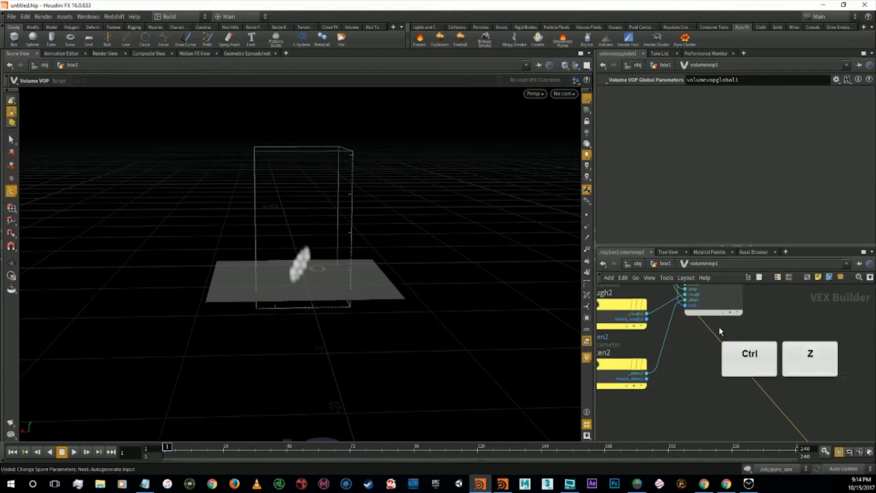
{"action": "middle_click_drag", "start_coordinate": [767, 324], "coordinate": [772, 403], "text": "alt"}
{"action": "key", "text": "ctrl+z"}
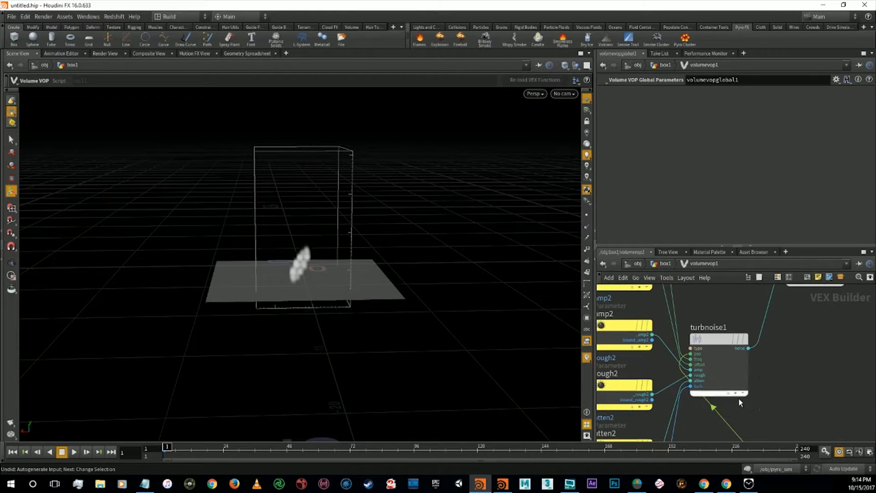
- Go back up through box1 to the obj level and reopen volumevop1 to check its parameters and turb input
{"action": "middle_click_drag", "start_coordinate": [693, 396], "coordinate": [737, 326], "text": "alt"}
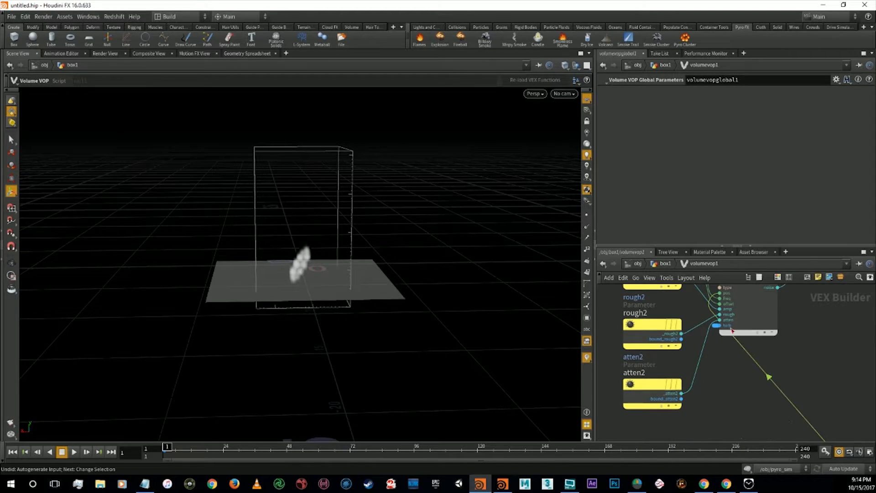
{"action": "left_click", "coordinate": [666, 265]}
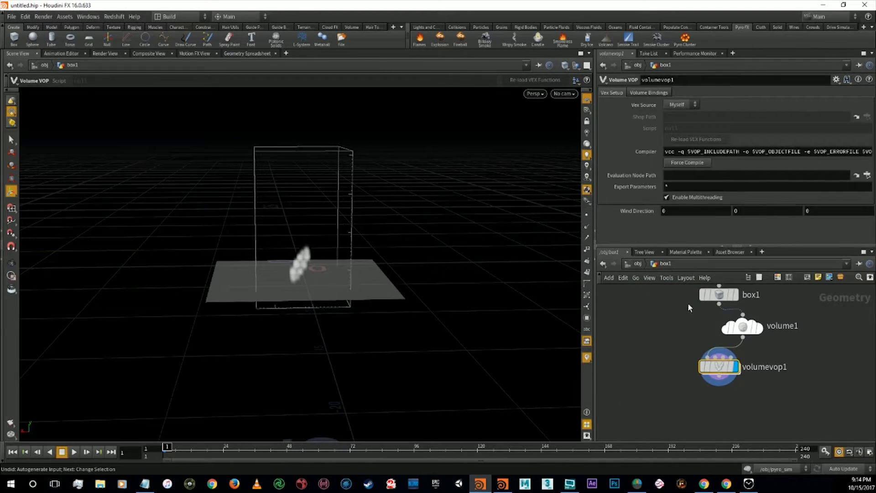
{"action": "left_click", "coordinate": [667, 264]}
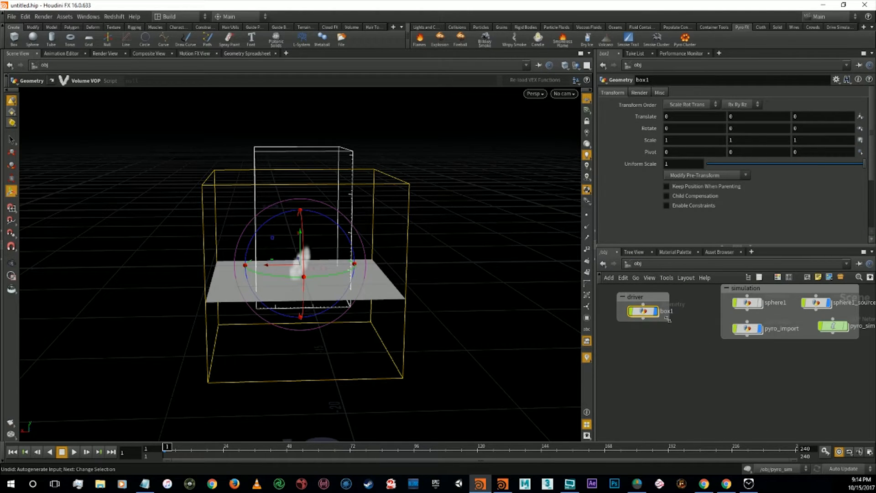
{"action": "double_click", "coordinate": [642, 313]}
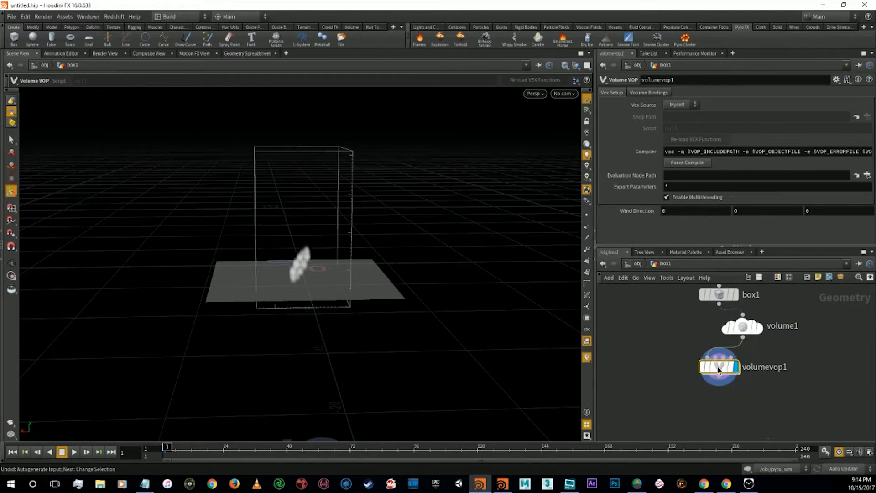
{"action": "double_click", "coordinate": [719, 367]}
{"action": "key", "text": "u"}
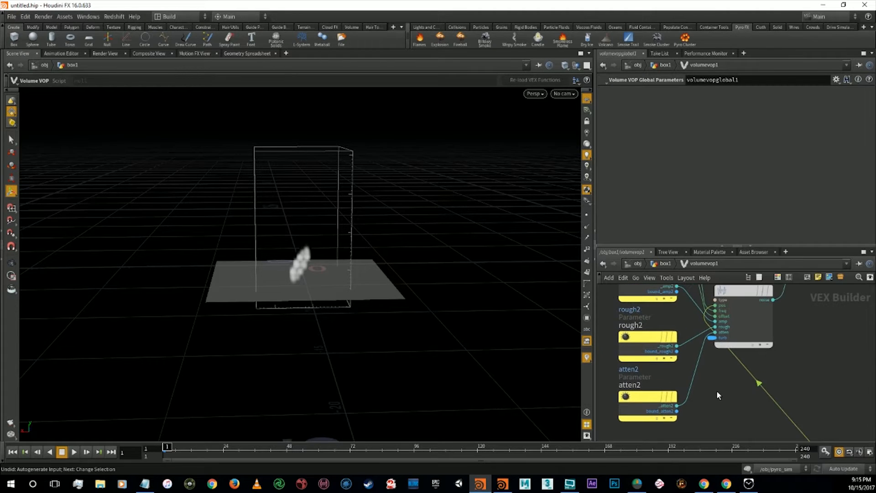
{"action": "double_click", "coordinate": [718, 365]}
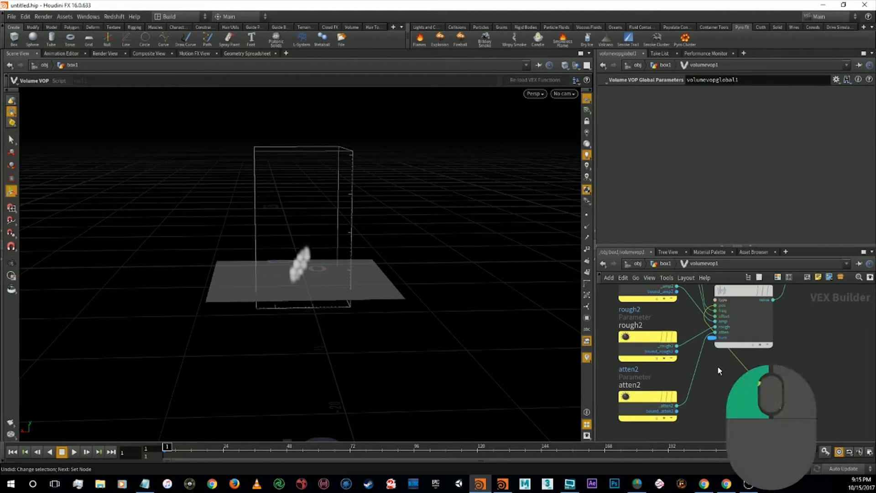
- Undo the recent changes back to the turb parameter node wired into the Turbulent Noise node
{"action": "key", "text": "ctrl+z"}
{"action": "key", "text": "ctrl+z"}
{"action": "key", "text": "ctrl+z"}
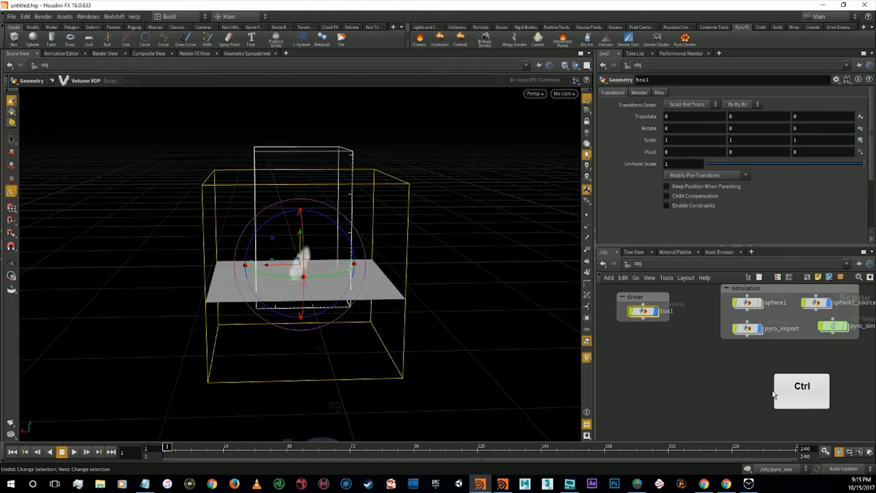
{"action": "key", "text": "ctrl+z"}
{"action": "key", "text": "ctrl+z"}
{"action": "key", "text": "ctrl+z"}
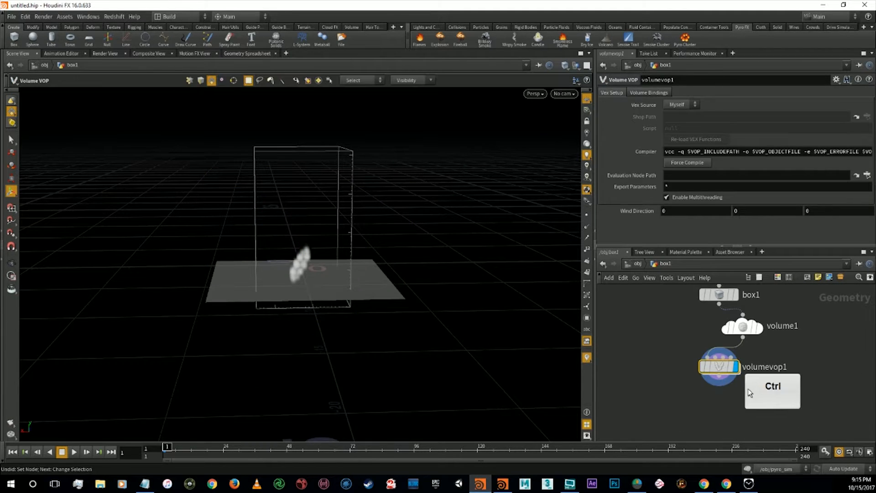
{"action": "key", "text": "ctrl+z"}
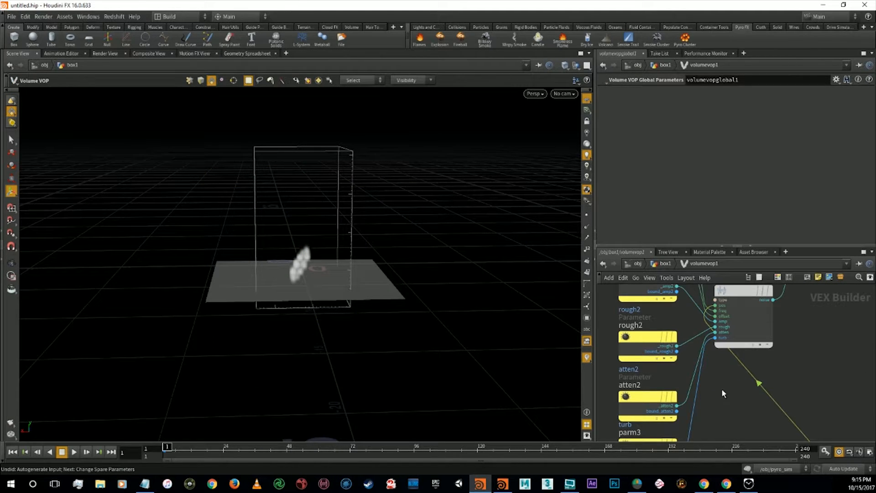
- Hide the input node feeding the Turbulent Noise node's turb input, and return to box1 to check volumevop1's parameters
{"action": "right_click", "coordinate": [715, 340]}
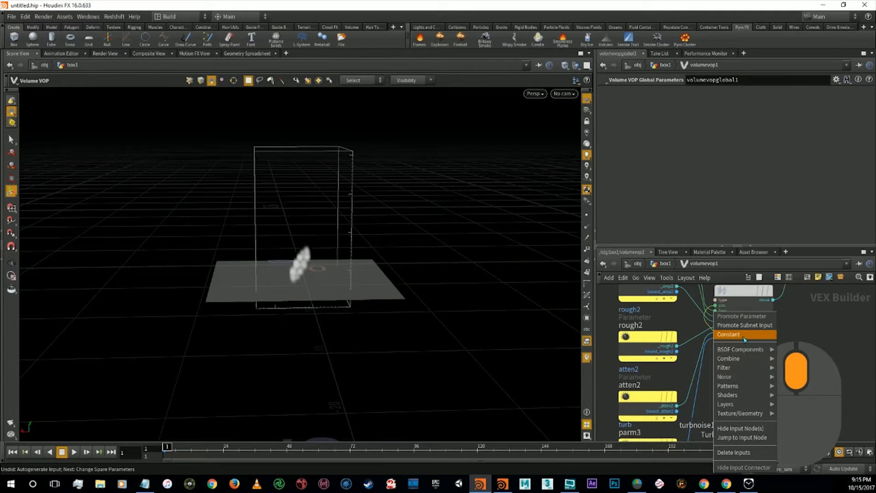
{"action": "mouse_move", "coordinate": [748, 386]}
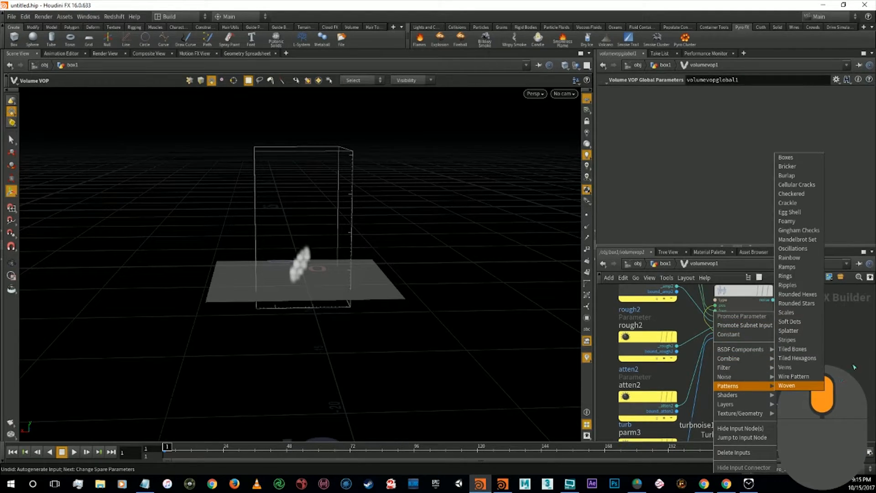
{"action": "left_click", "coordinate": [752, 429]}
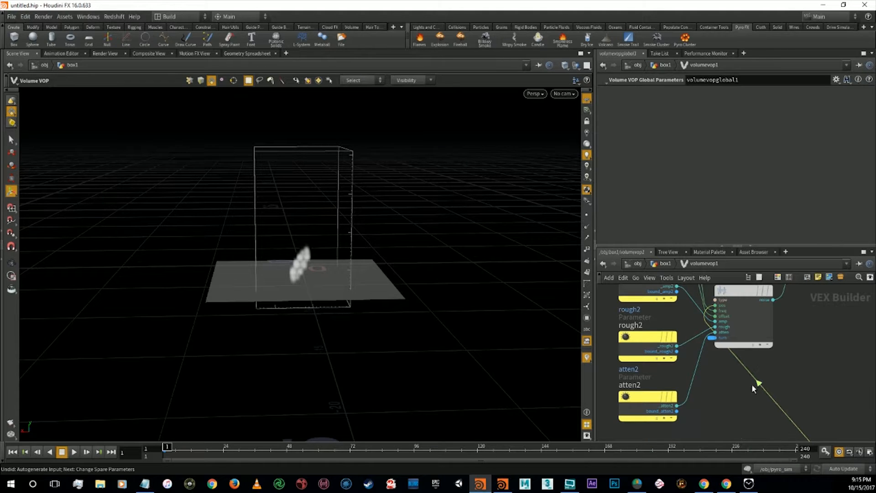
{"action": "left_click", "coordinate": [660, 264]}
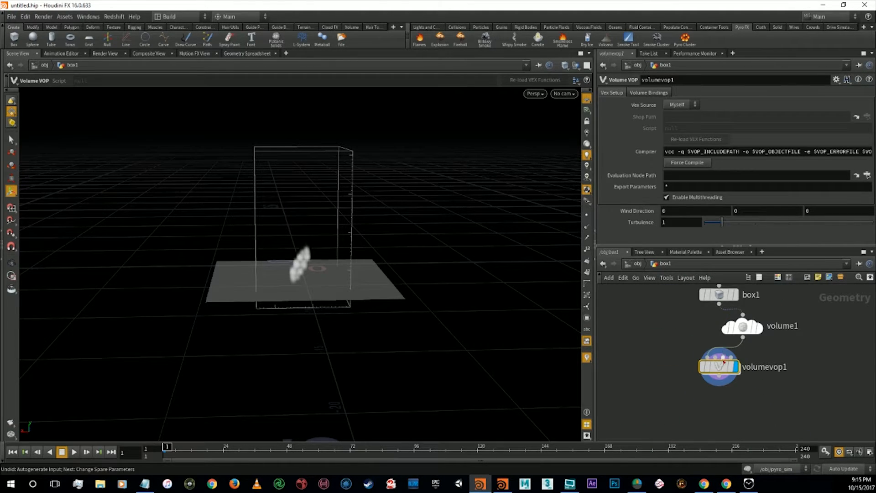
- Reopen volumevop1 and inspect the atten2 parameter node and the surrounding Turbulent Noise network
{"action": "left_click", "coordinate": [721, 367]}
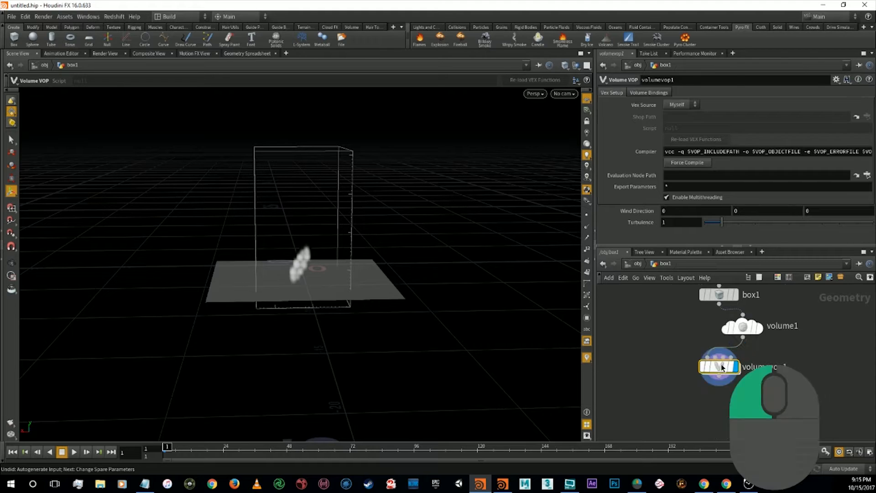
{"action": "double_click", "coordinate": [722, 367]}
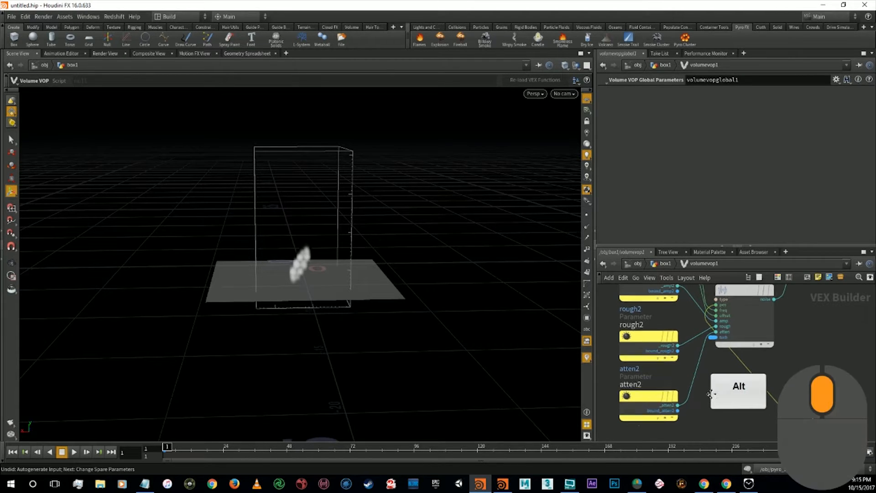
{"action": "middle_click_drag", "start_coordinate": [708, 394], "coordinate": [716, 373], "text": "alt"}
{"action": "left_click", "coordinate": [645, 379]}
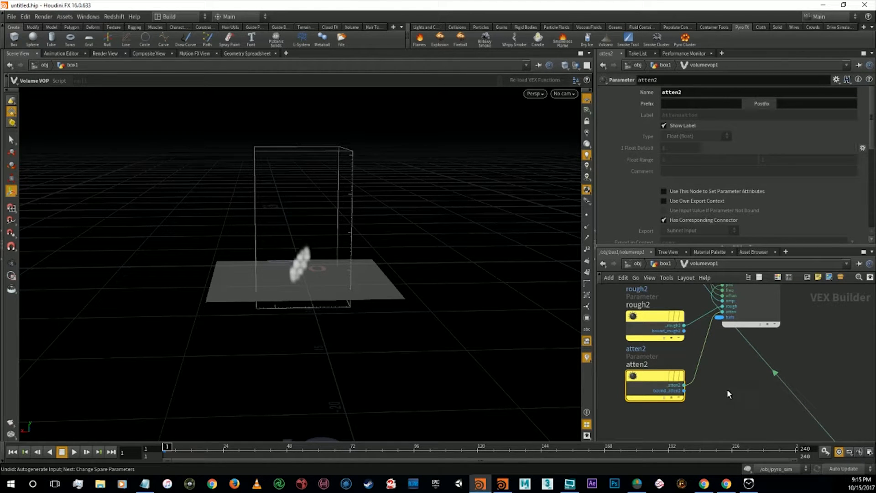
{"action": "scroll", "coordinate": [718, 382], "scroll_direction": "down", "scroll_amount": 3, "text": "alt"}
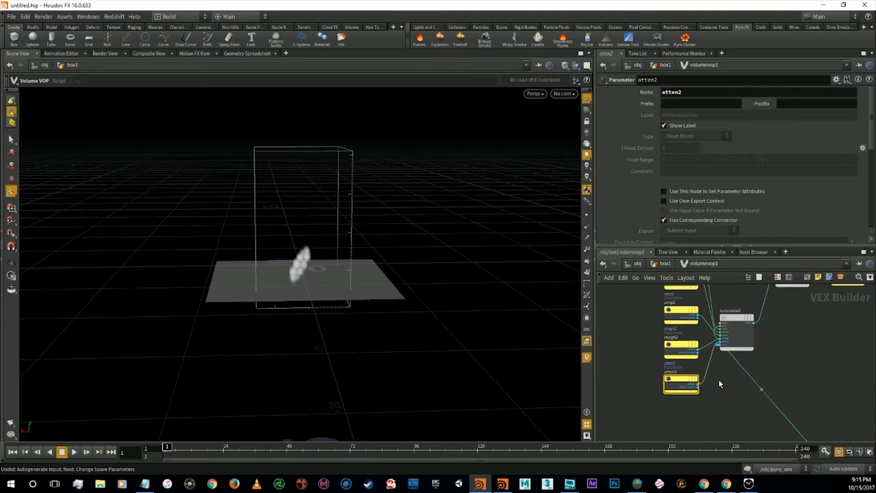
{"action": "scroll", "coordinate": [720, 384], "scroll_direction": "down", "scroll_amount": 2}
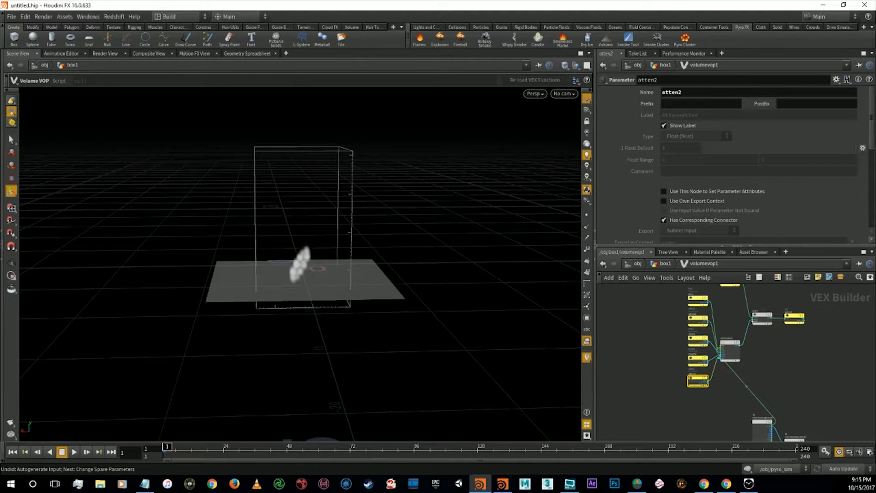
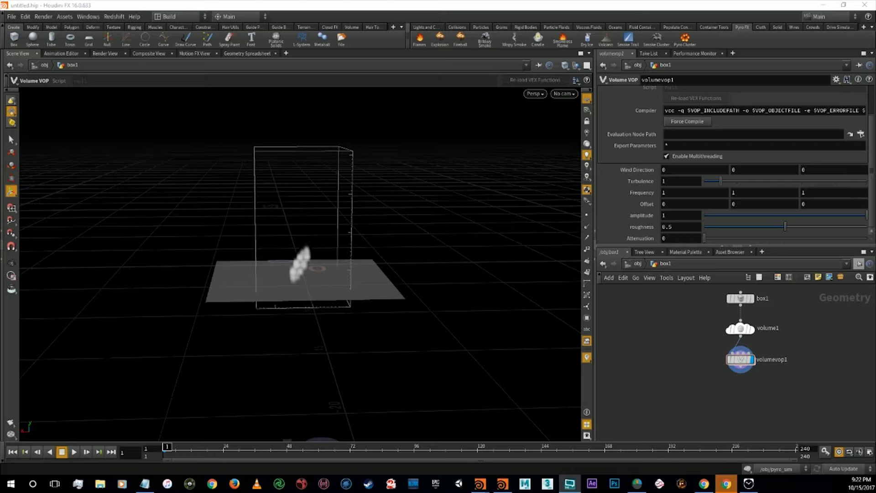
- Reopen volumevop1, check the input node options of the Turbulent Noise node's roughness input, and return to box1
{"action": "double_click", "coordinate": [740, 360]}
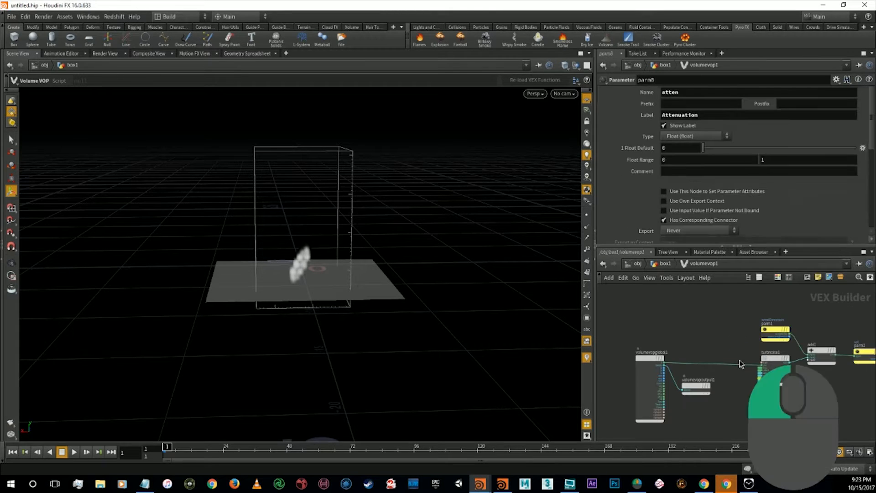
{"action": "scroll", "coordinate": [765, 387], "scroll_direction": "up", "scroll_amount": 4}
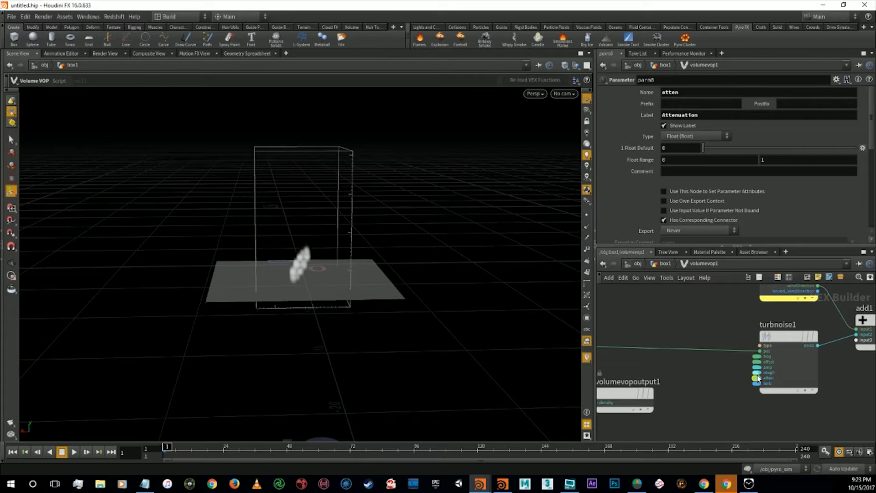
{"action": "right_click", "coordinate": [758, 375]}
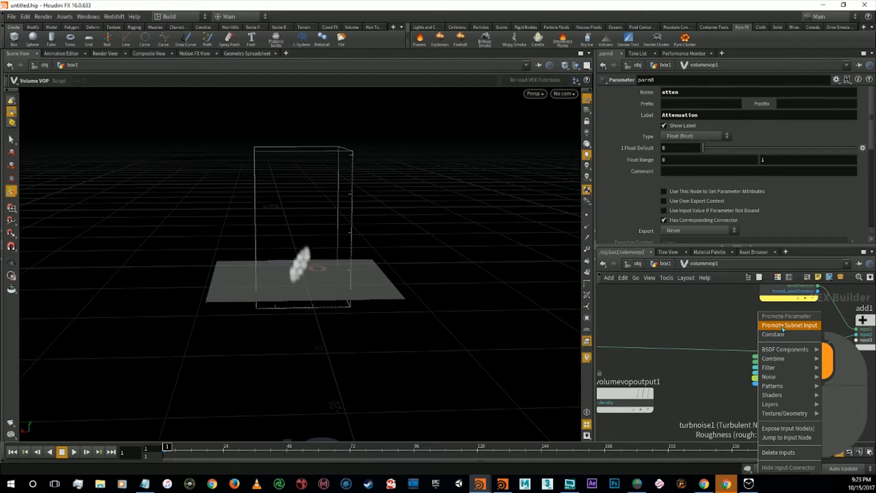
{"action": "left_click", "coordinate": [786, 432]}
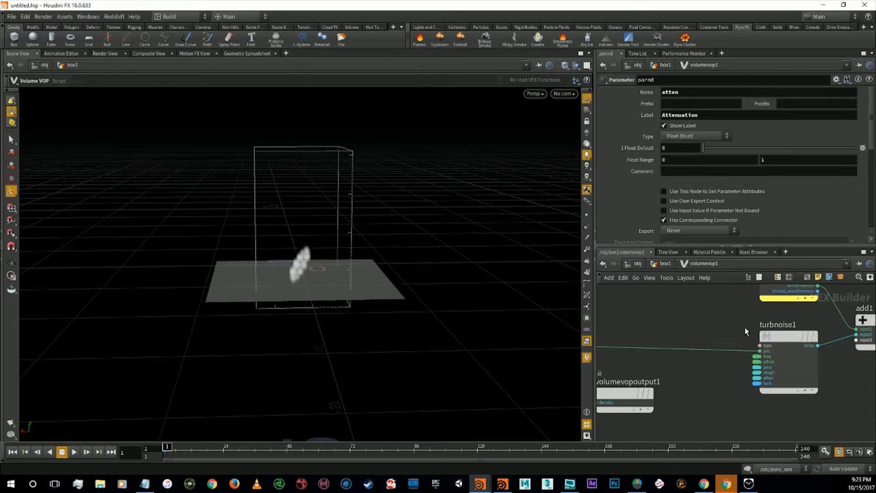
{"action": "left_click", "coordinate": [665, 265]}
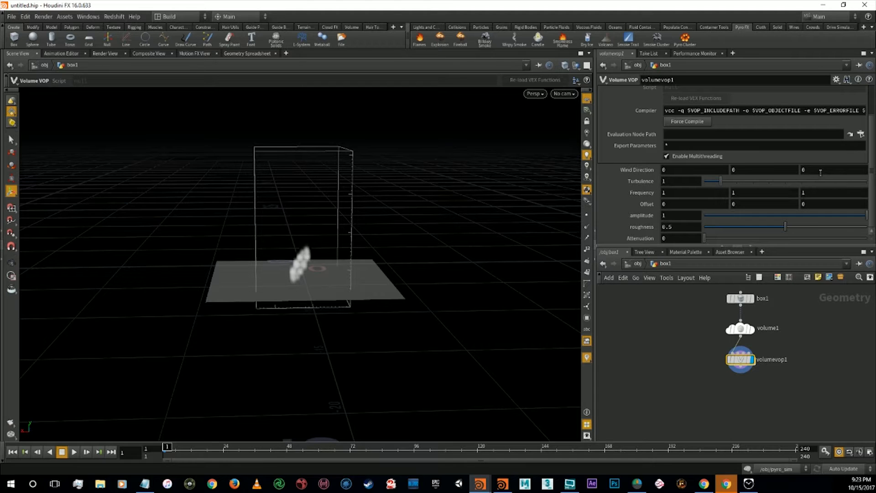
- Set volumevop1's Wind Direction Z to 0.02 and its Offset Z to the expression $FF/100
{"action": "double_click", "coordinate": [804, 170]}
{"action": "type", "text": "0.02"}
{"action": "key", "text": "Return"}
{"action": "double_click", "coordinate": [821, 205]}
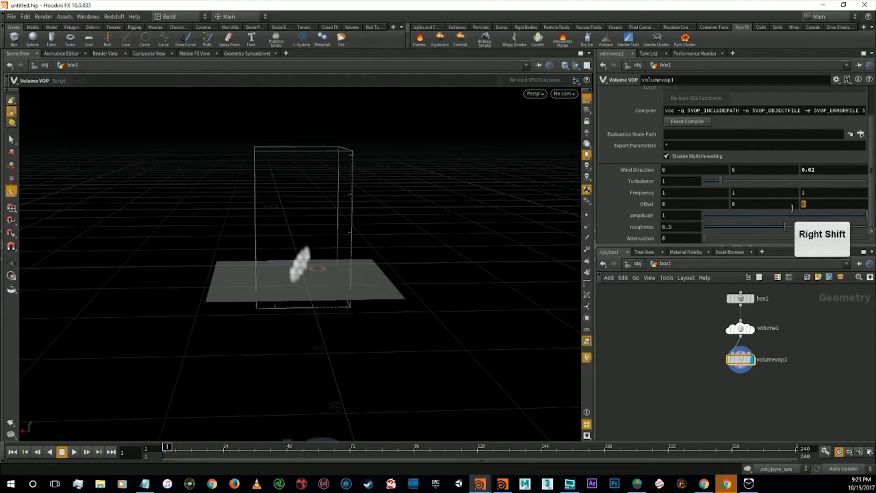
{"action": "type", "text": "$FF"}
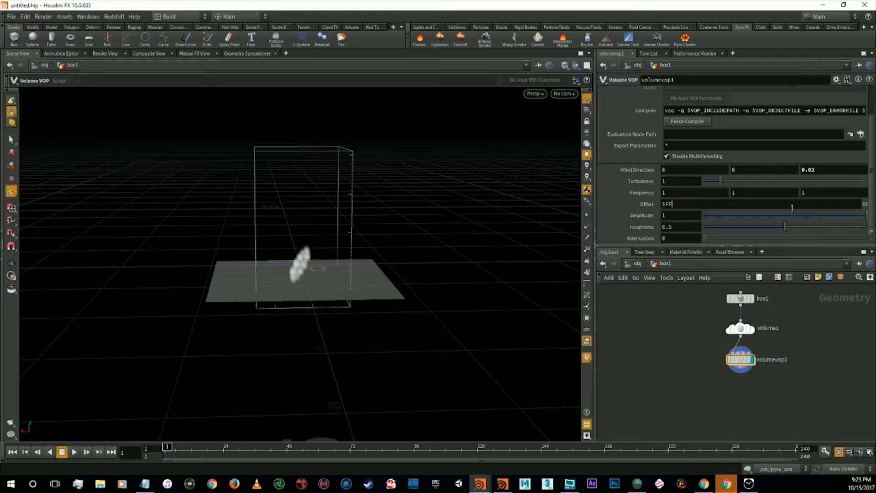
{"action": "type", "text": "/100"}
{"action": "key", "text": "Return"}
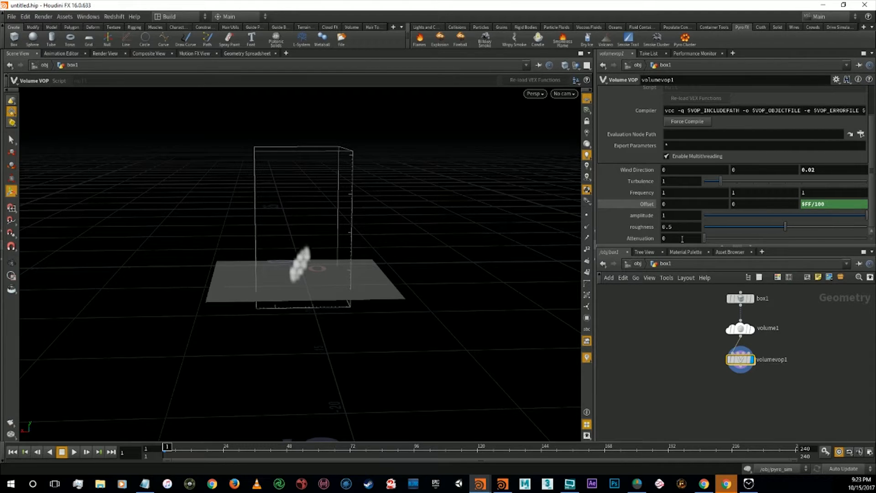
- Set volumevop1's Attenuation to 0.05
{"action": "left_click_drag", "start_coordinate": [681, 238], "coordinate": [644, 239]}
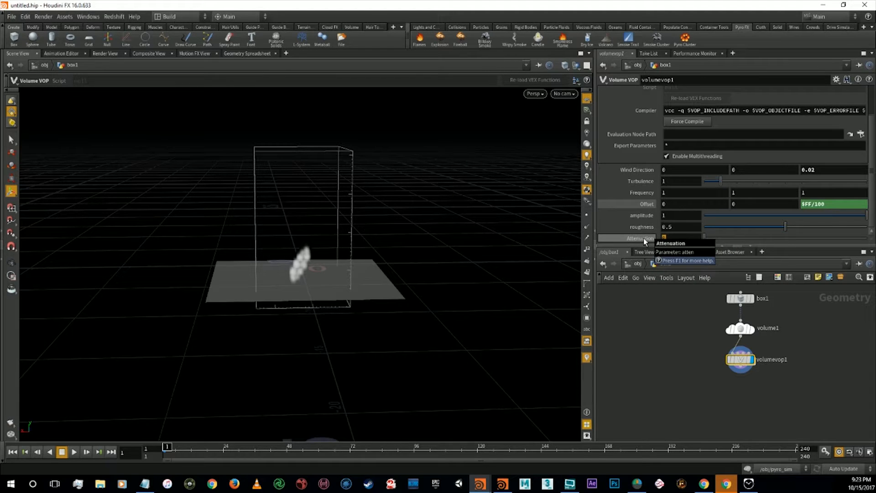
{"action": "type", "text": "0.05"}
{"action": "key", "text": "Return"}
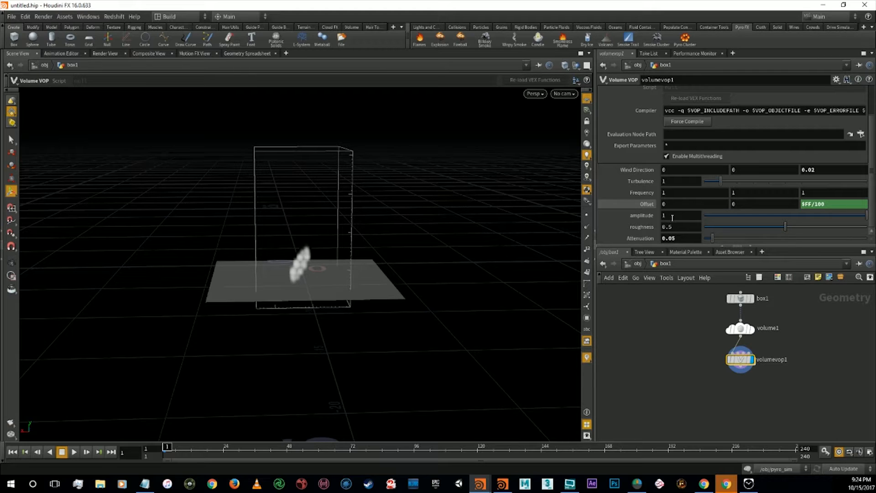
- Set volumevop1's Attenuation to 1 and its Turbulence to 5
{"action": "scroll", "coordinate": [672, 218], "scroll_direction": "up", "scroll_amount": 1}
{"action": "scroll", "coordinate": [672, 218], "scroll_direction": "down", "scroll_amount": 1}
{"action": "left_click_drag", "start_coordinate": [678, 239], "coordinate": [652, 234]}
{"action": "type", "text": "1"}
{"action": "key", "text": "Return"}
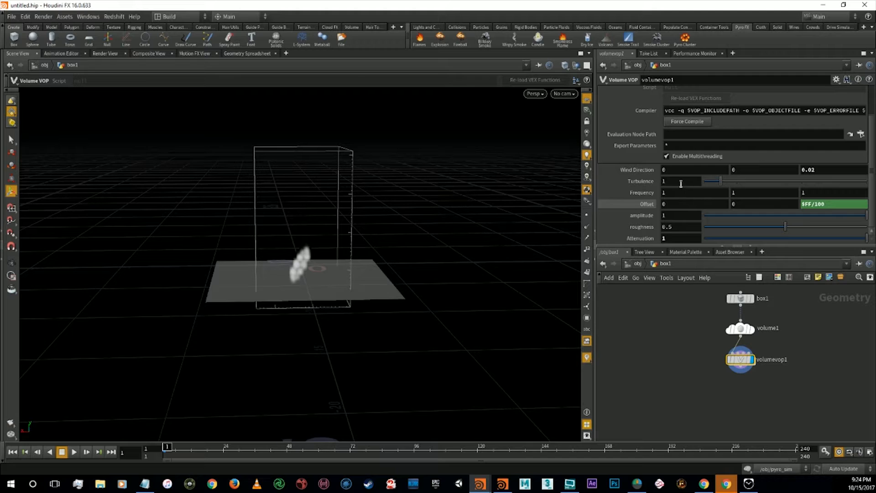
{"action": "left_click_drag", "start_coordinate": [680, 181], "coordinate": [645, 181]}
{"action": "type", "text": "5"}
{"action": "key", "text": "Return"}
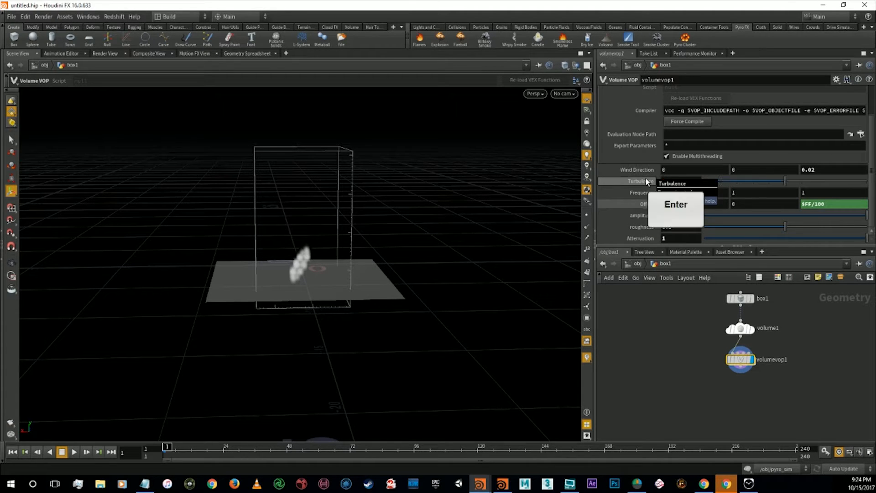
- Add a Volume Trail node below volumevop1 and wire volumevop1 into both its first and Velocity Volumes inputs
{"action": "left_click", "coordinate": [739, 370]}
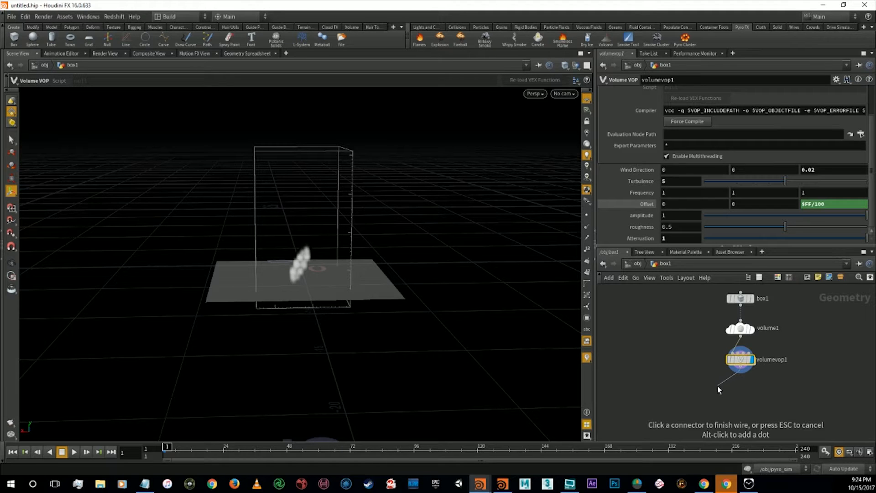
{"action": "key", "text": "Tab"}
{"action": "type", "text": "volum"}
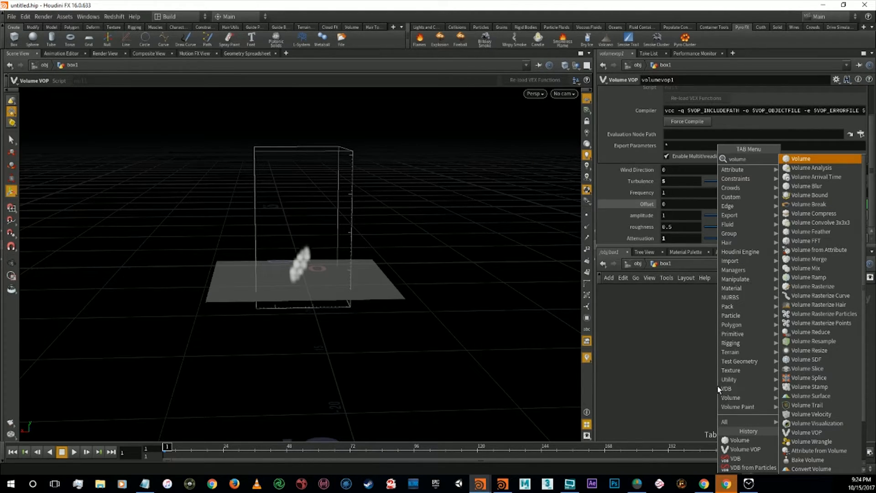
{"action": "type", "text": "etr"}
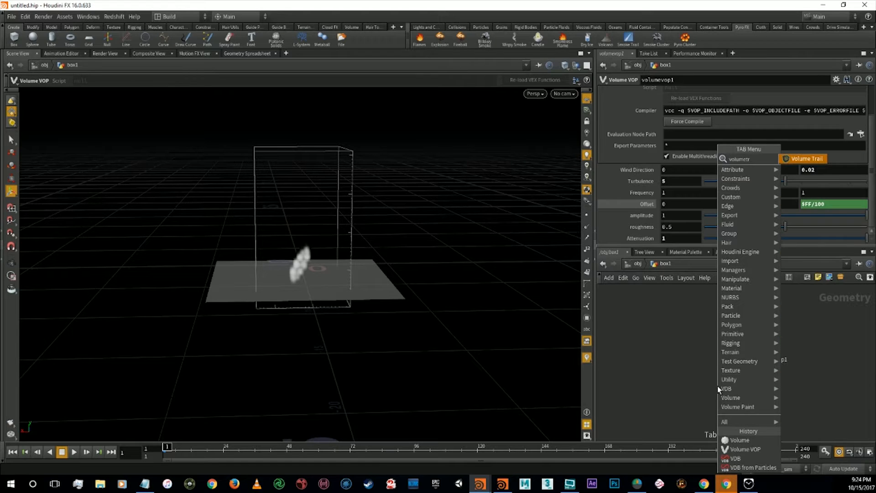
{"action": "key", "text": "Return"}
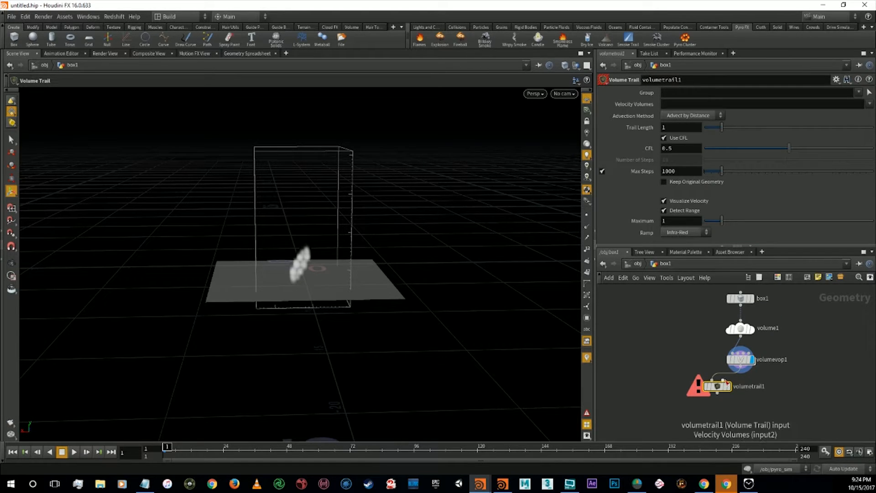
{"action": "left_click", "coordinate": [718, 387]}
{"action": "left_click_drag", "start_coordinate": [720, 392], "coordinate": [686, 392]}
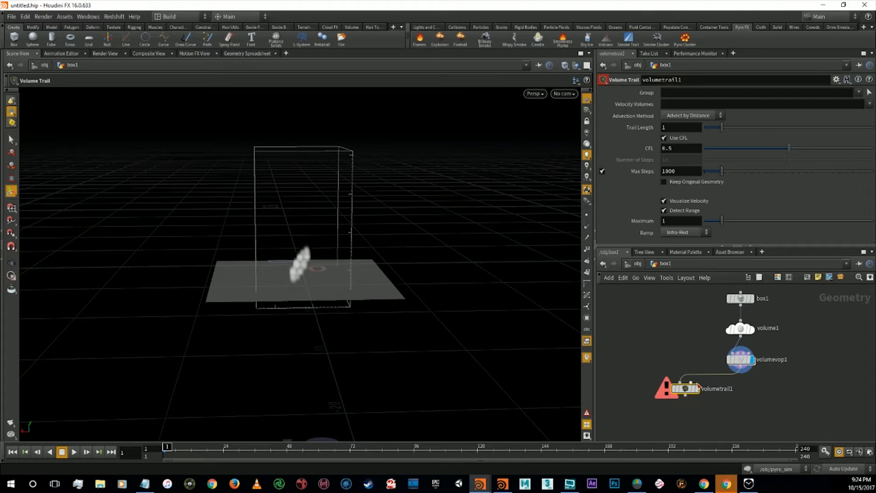
{"action": "left_click", "coordinate": [694, 387]}
{"action": "left_click_drag", "start_coordinate": [694, 387], "coordinate": [740, 372]}
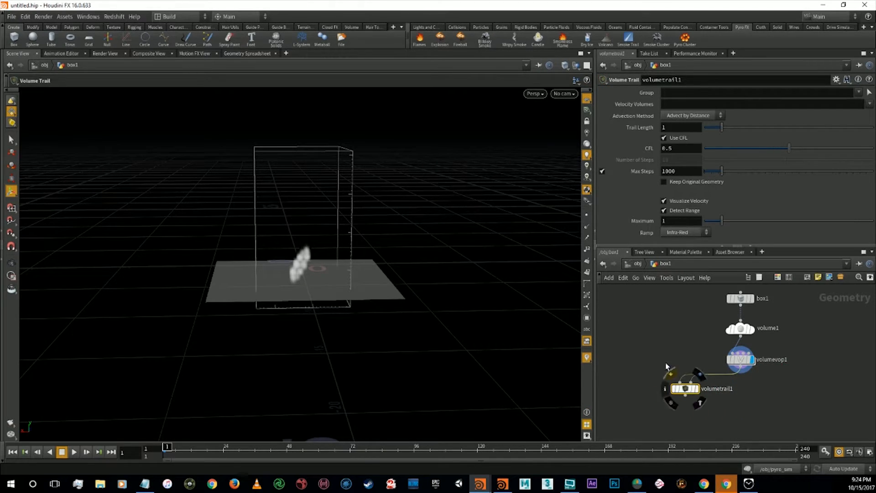
- Add a Grid node and wire it into the Volume Trail node's first input in place of volumevop1
{"action": "key", "text": "Tab"}
{"action": "type", "text": "gr"}
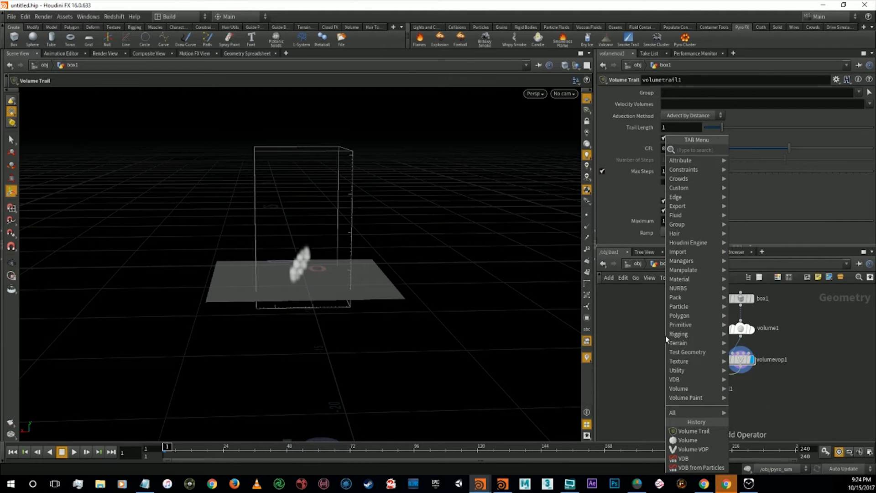
{"action": "key", "text": "Return"}
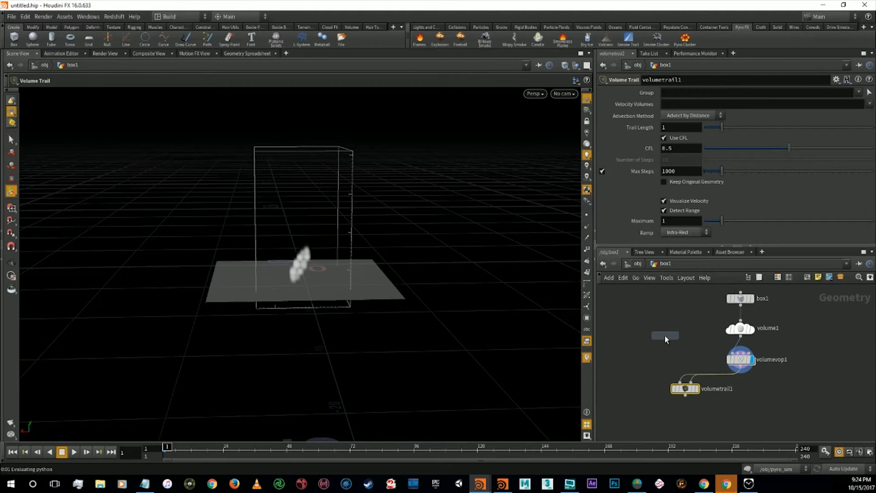
{"action": "left_click", "coordinate": [664, 334]}
{"action": "left_click", "coordinate": [665, 341]}
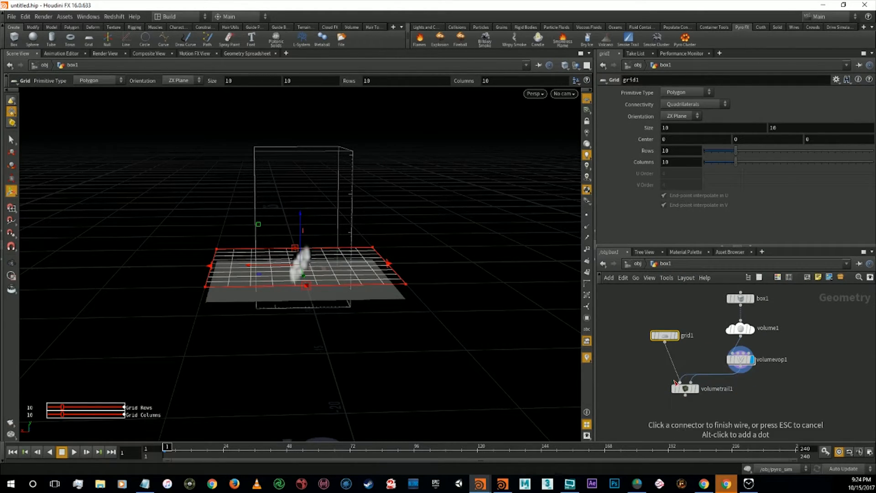
{"action": "left_click", "coordinate": [679, 383]}
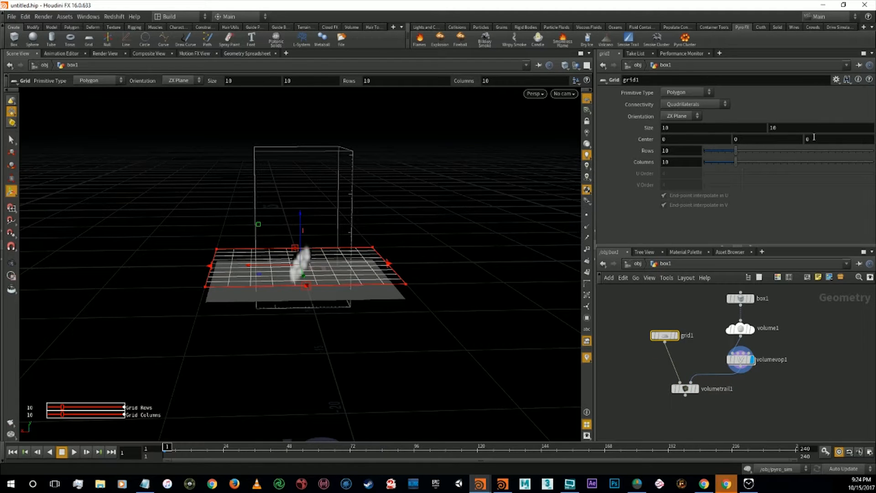
- Set the grid's rows and columns to 100 each
{"action": "type", "text": "0"}
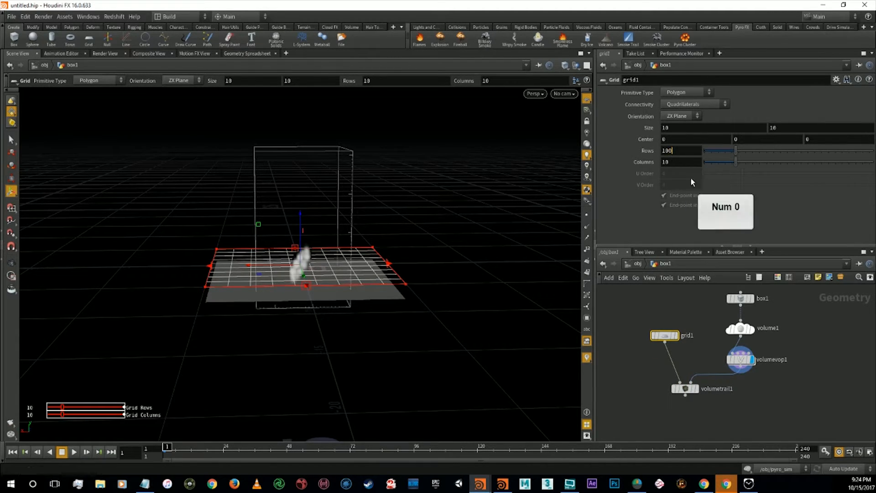
{"action": "key", "text": "Tab"}
{"action": "type", "text": "0"}
{"action": "key", "text": "Return"}
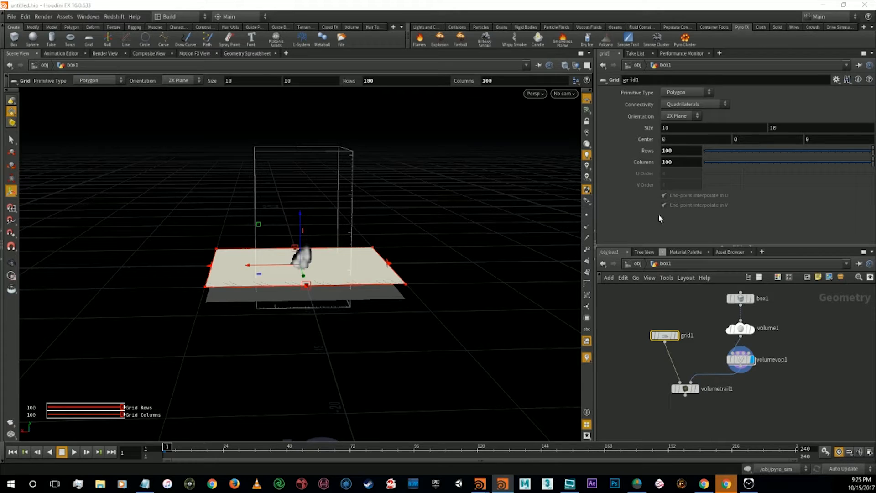
- Set the grid's orientation to XY Plane and check it against the smoke from an angled view
{"action": "left_click", "coordinate": [667, 338]}
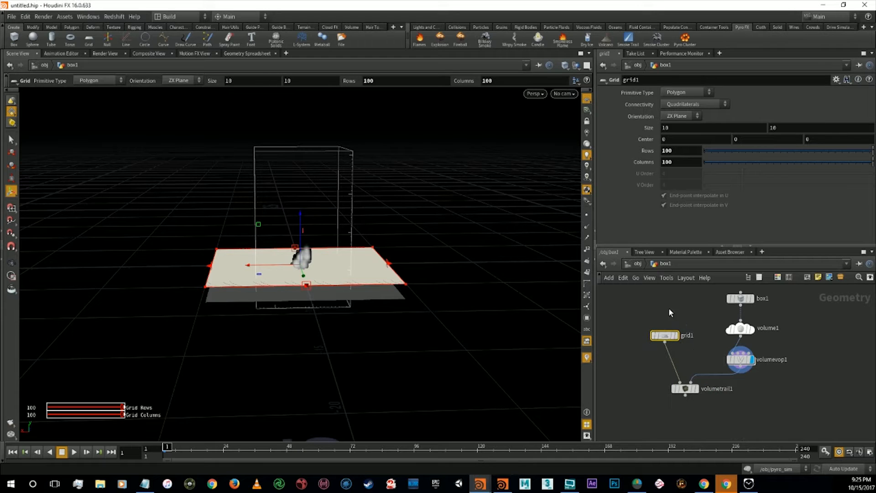
{"action": "left_click", "coordinate": [680, 119]}
{"action": "left_click", "coordinate": [675, 121]}
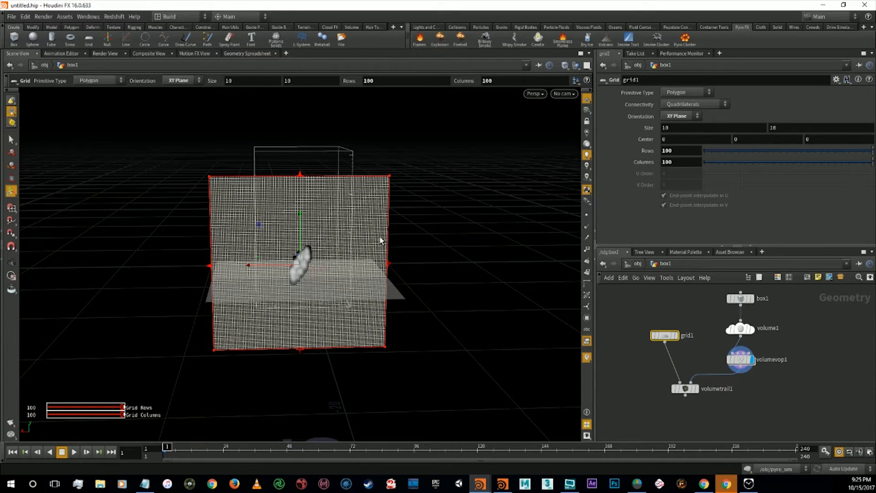
{"action": "key", "text": "e"}
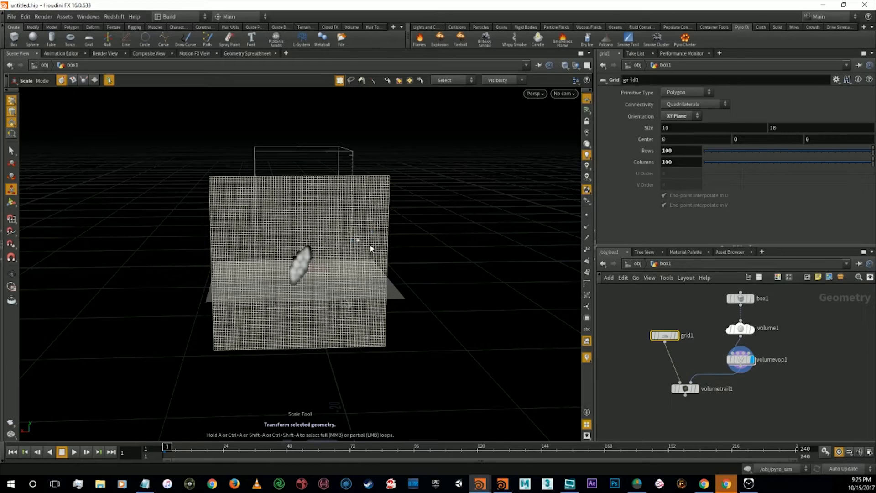
{"action": "left_click_drag", "start_coordinate": [413, 256], "coordinate": [513, 265], "text": "alt"}
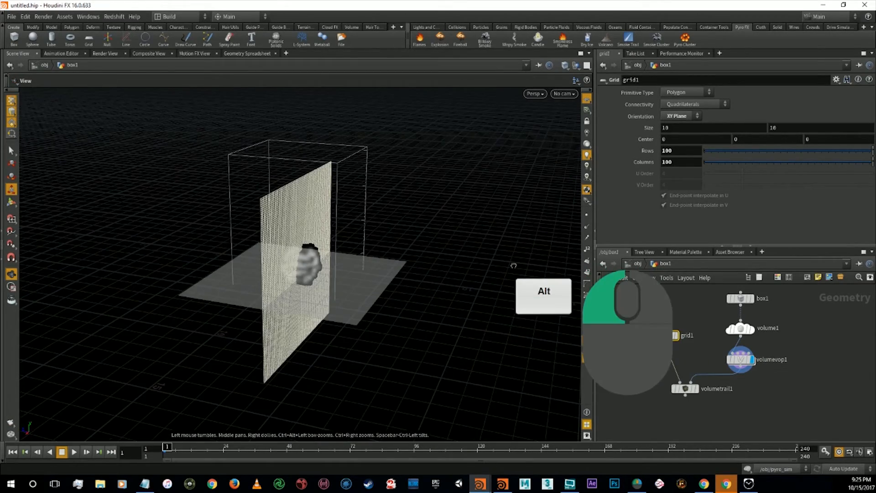
- Play the simulation to about frame 45 to check the smoke's travel direction, and rewind to frame 1
{"action": "left_click", "coordinate": [75, 453]}
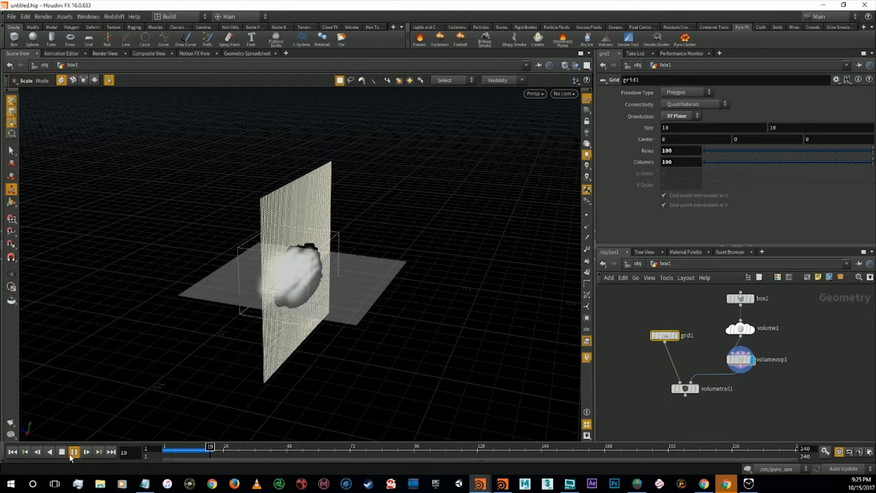
{"action": "left_click", "coordinate": [64, 453]}
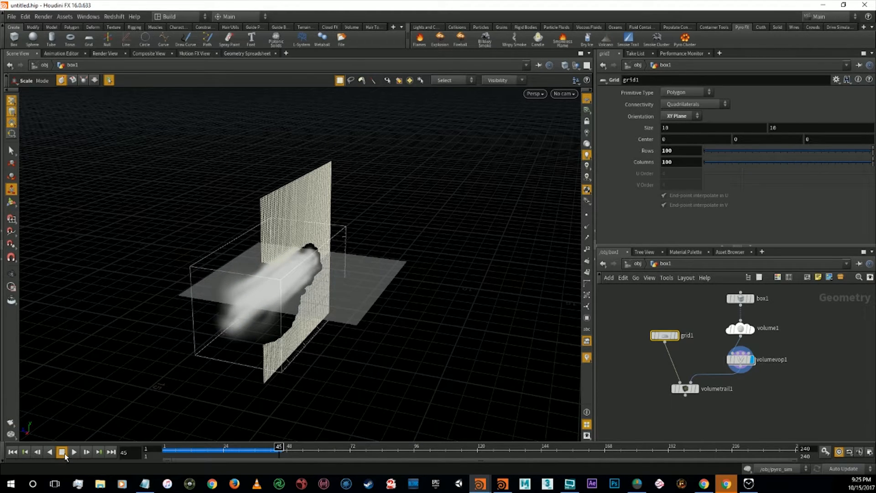
{"action": "left_click", "coordinate": [25, 453]}
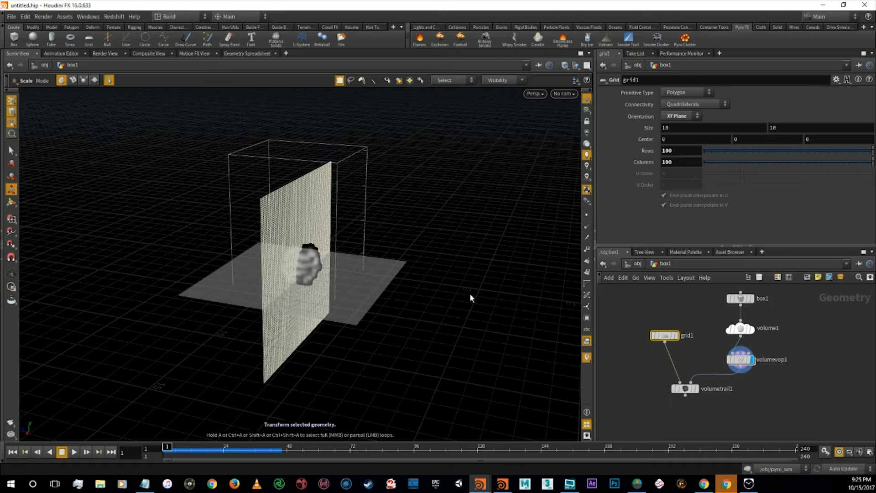
- Set the grid's orientation to YZ Plane and play the simulation to compare the smoke's direction with the grid
{"action": "left_click", "coordinate": [681, 116]}
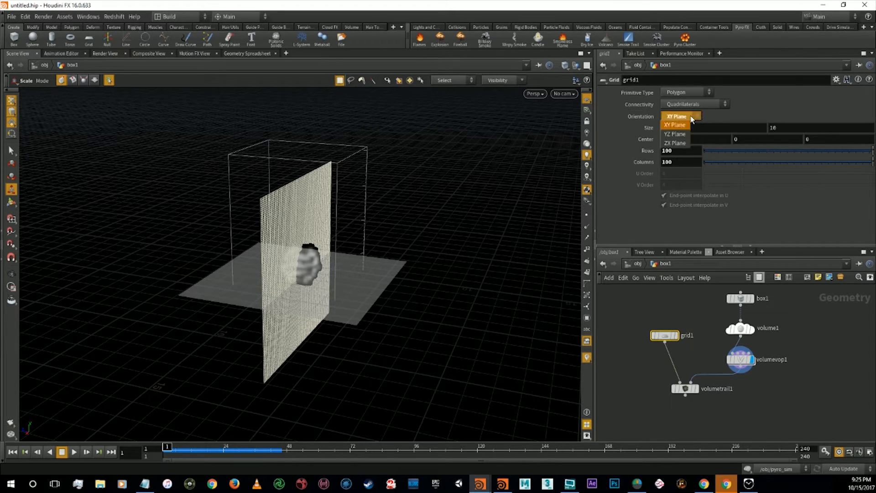
{"action": "left_click", "coordinate": [686, 128]}
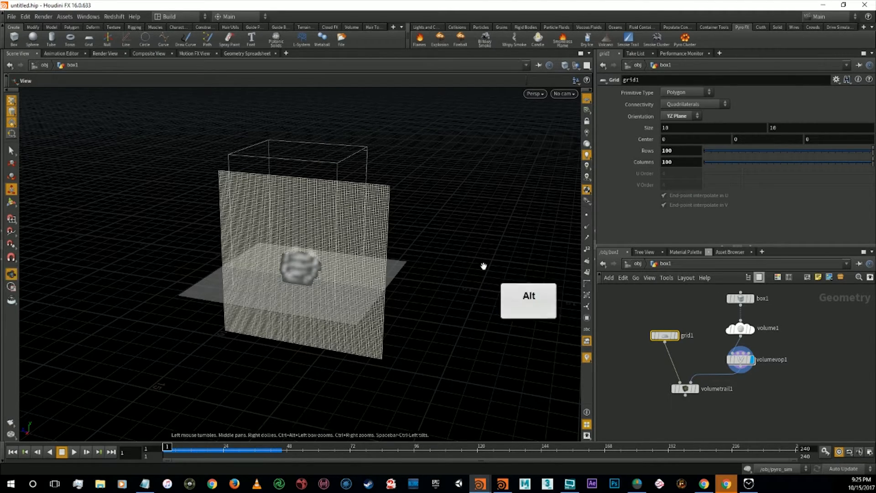
{"action": "left_click_drag", "start_coordinate": [485, 264], "coordinate": [314, 352], "text": "alt"}
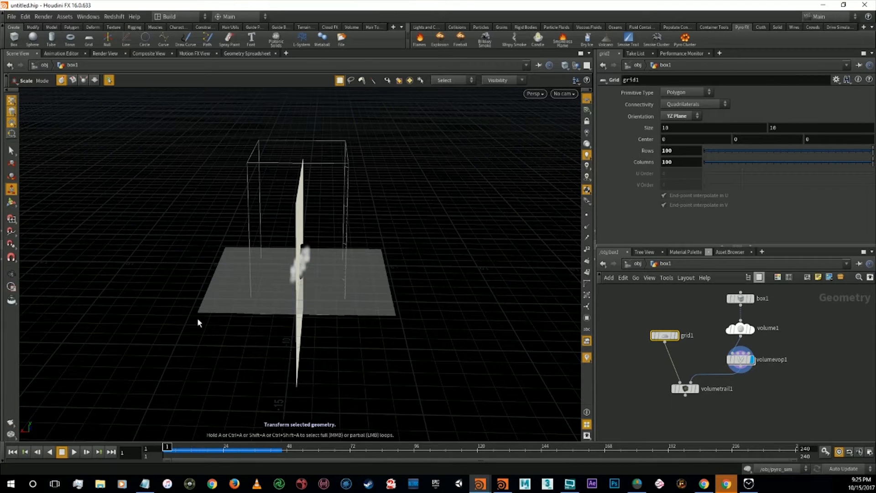
{"action": "left_click", "coordinate": [74, 452]}
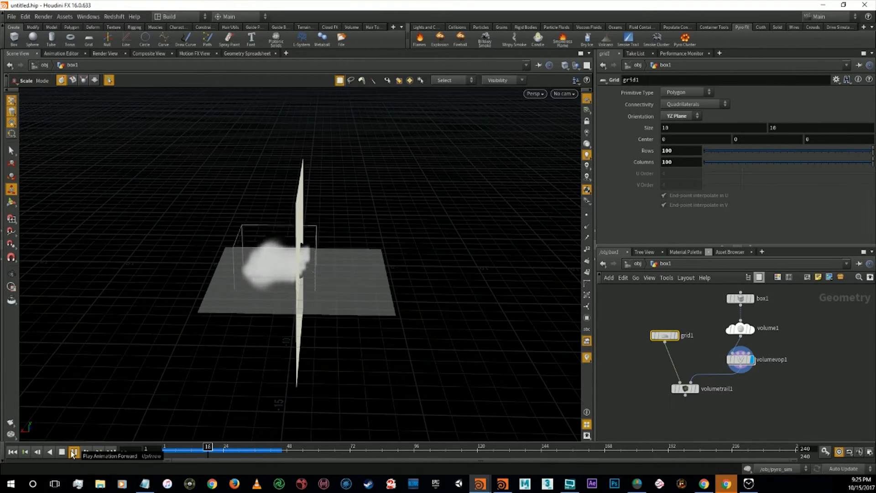
- Rewind to frame 1, set the grid's orientation to XY Plane and play to about frame 31 to compare the smoke's direction
{"action": "left_click", "coordinate": [63, 452]}
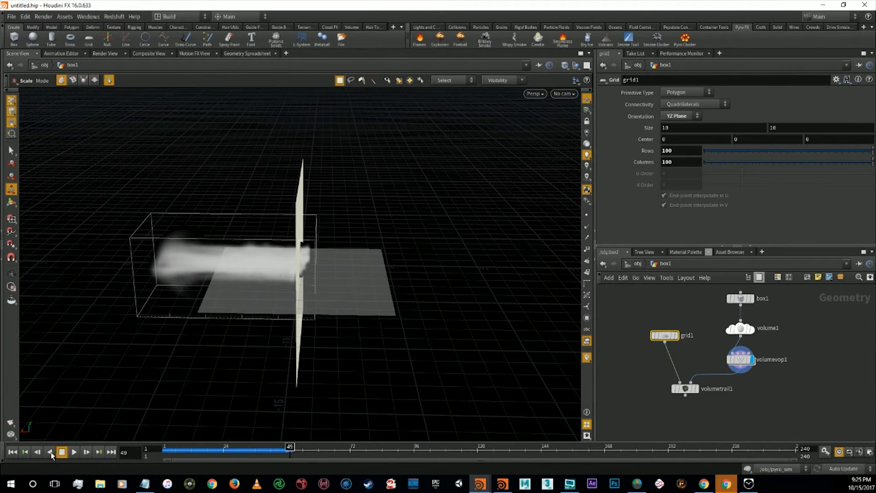
{"action": "left_click", "coordinate": [26, 453]}
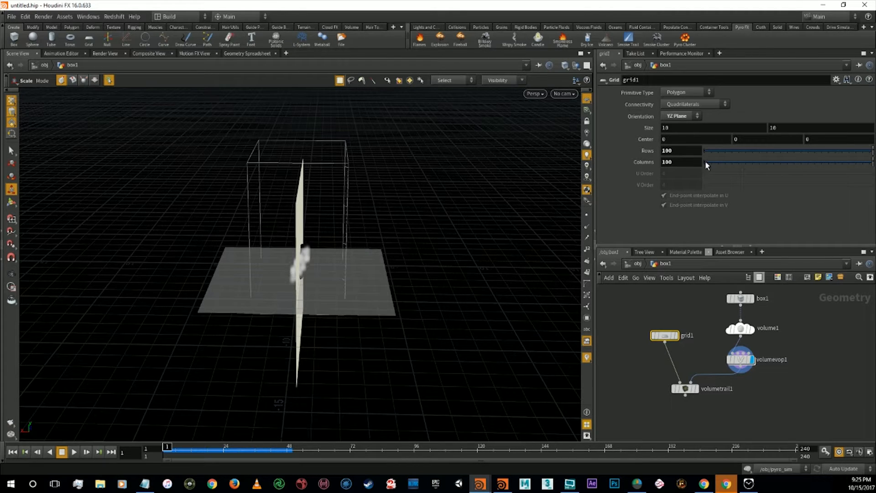
{"action": "left_click", "coordinate": [681, 115]}
{"action": "left_click", "coordinate": [684, 143]}
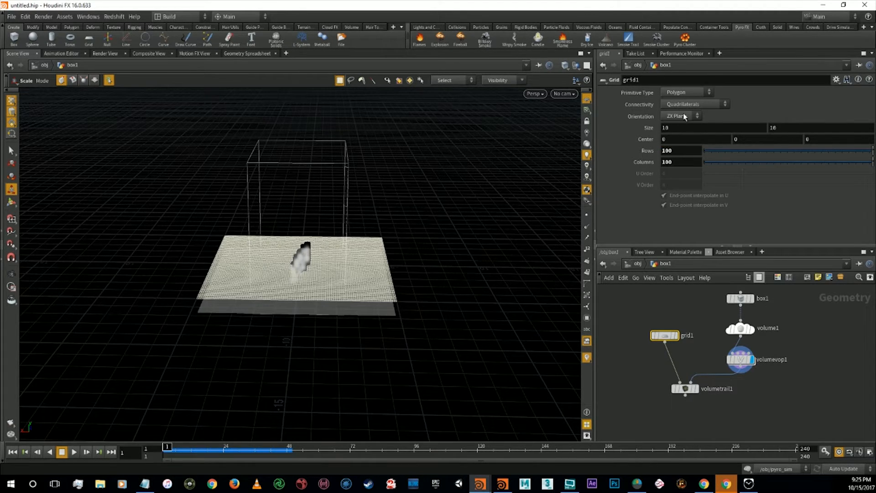
{"action": "left_click", "coordinate": [683, 117]}
{"action": "left_click", "coordinate": [676, 123]}
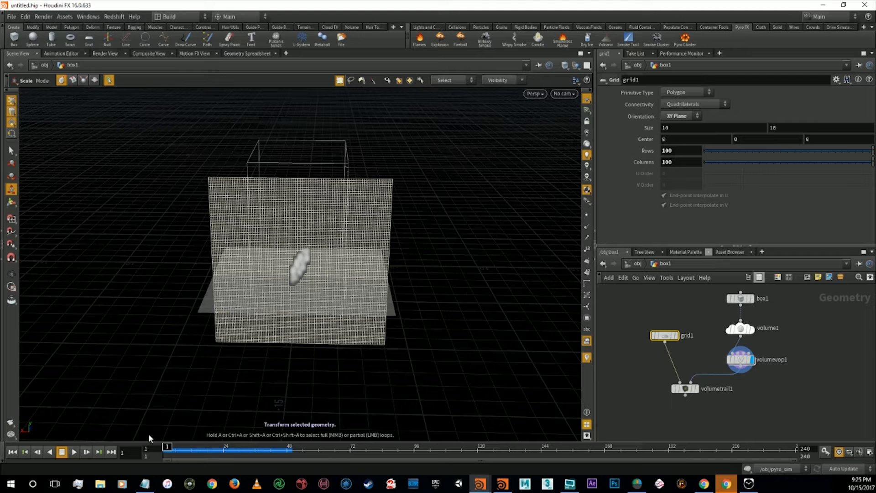
{"action": "left_click", "coordinate": [72, 451]}
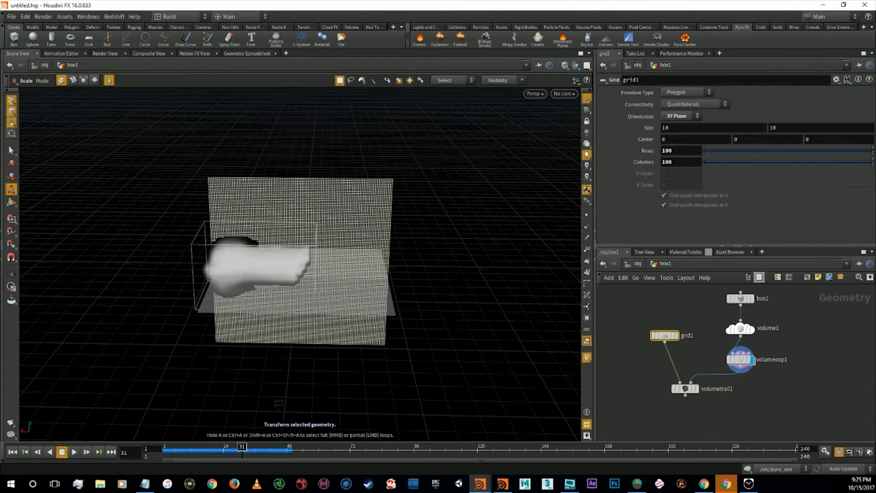
{"action": "key", "text": "alt+Tab"}
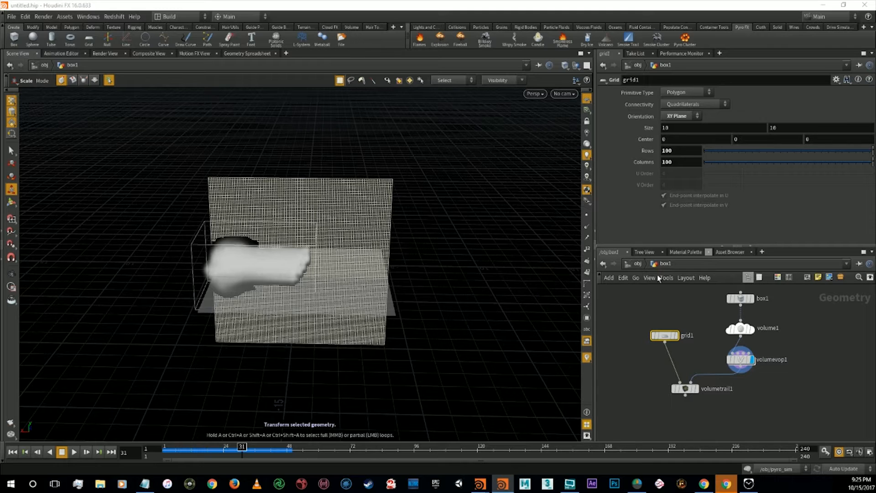
- Compare the grid's ZX Plane orientation with the smoke and set the grid's orientation to YZ Plane
{"action": "left_click", "coordinate": [683, 115]}
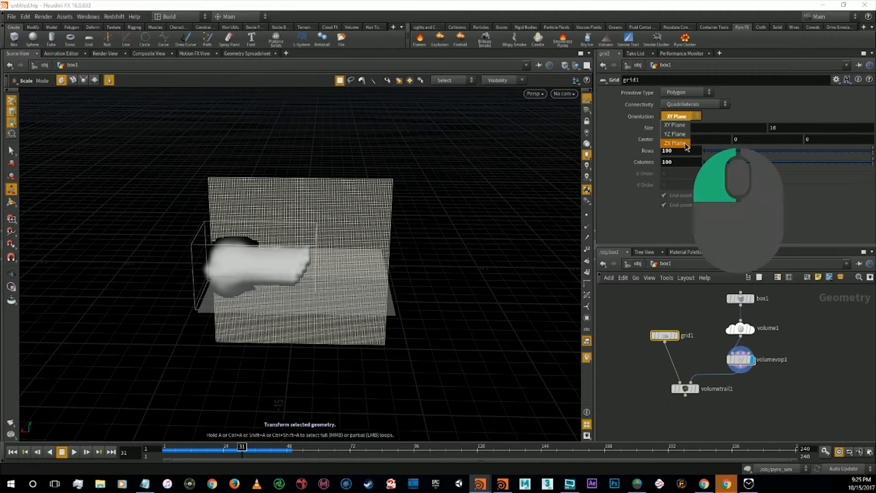
{"action": "left_click", "coordinate": [685, 145]}
{"action": "left_click", "coordinate": [683, 116]}
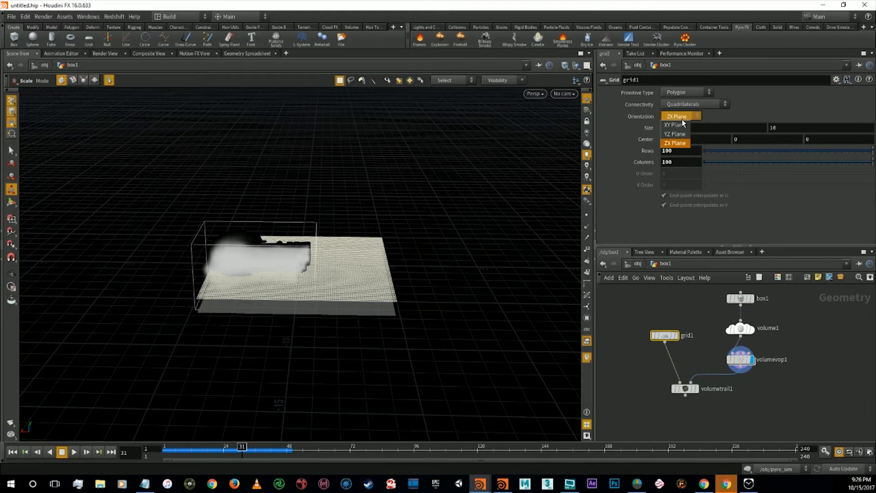
{"action": "left_click", "coordinate": [681, 134]}
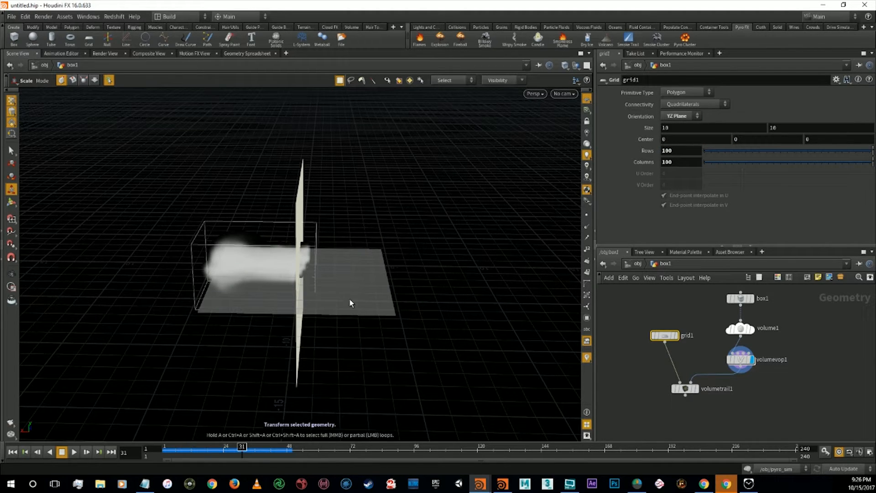
- Display grid1, try to move a single picked point of it along X, and undo that move
{"action": "key", "text": "t"}
{"action": "key", "text": "t"}
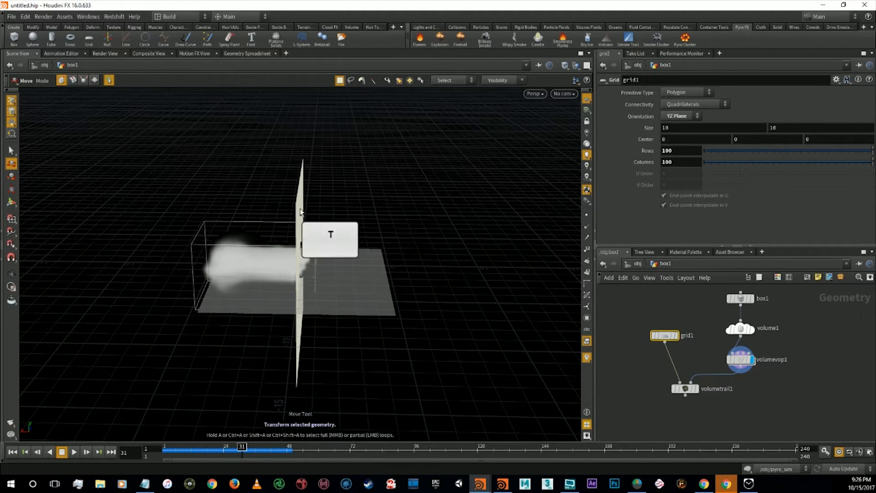
{"action": "left_click", "coordinate": [657, 337]}
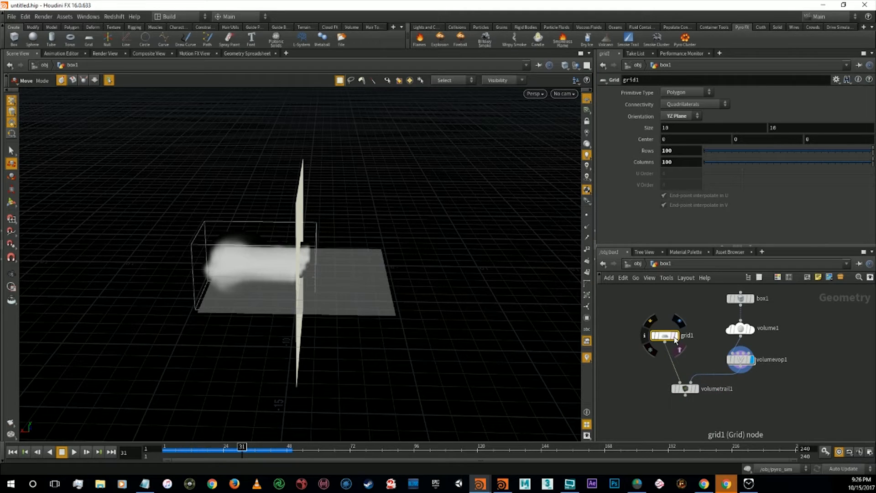
{"action": "left_click", "coordinate": [676, 340]}
{"action": "left_click", "coordinate": [299, 238]}
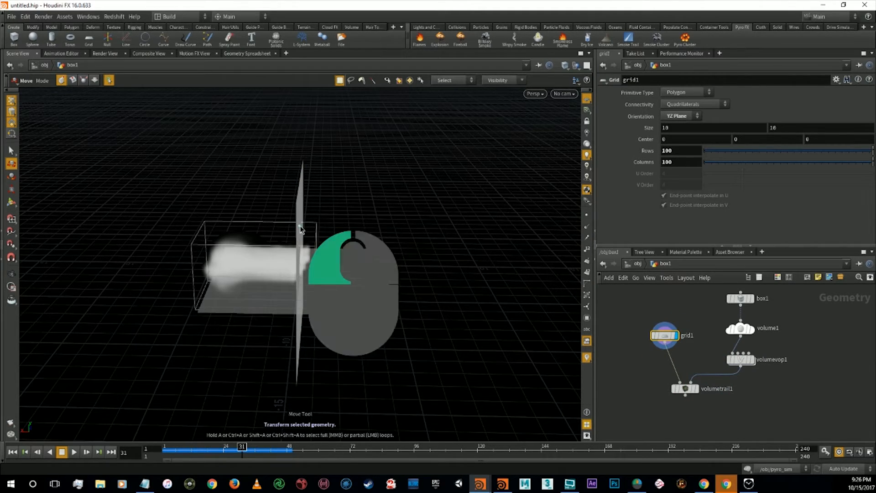
{"action": "left_click_drag", "start_coordinate": [252, 223], "coordinate": [275, 230]}
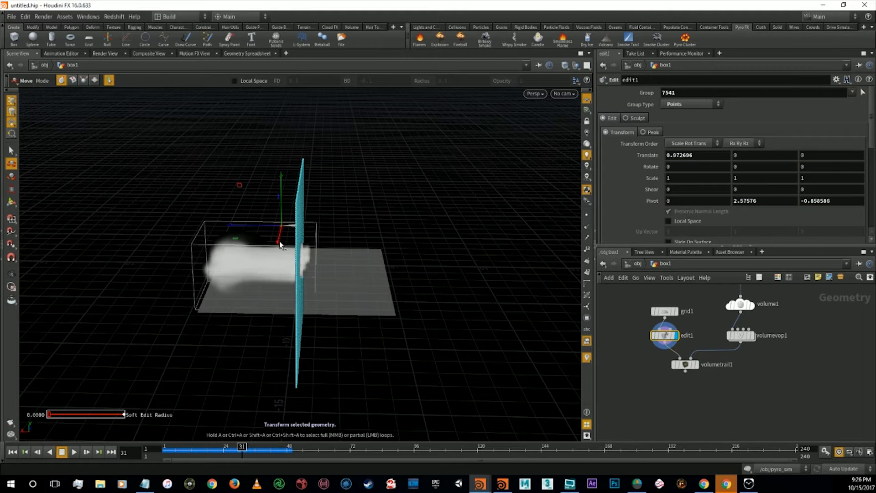
{"action": "key", "text": "ctrl+z"}
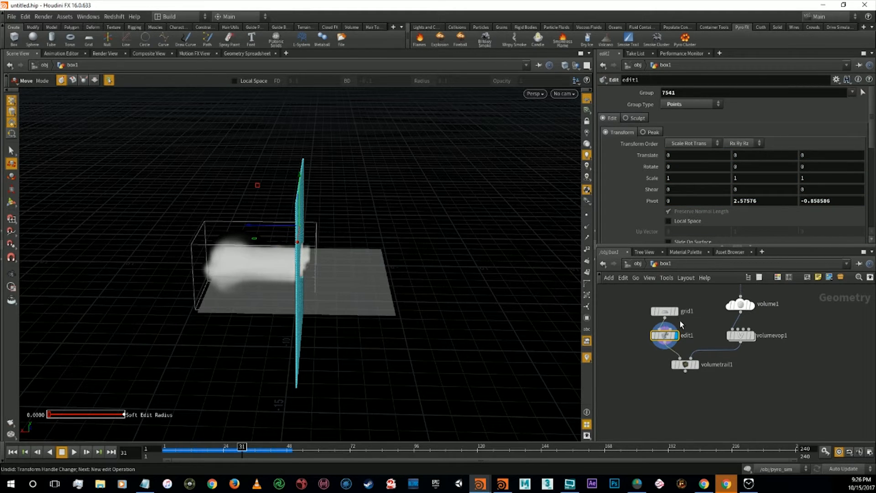
- Display grid1 in a wireframe view, select all its points and move them about 1.39 along X
{"action": "left_click", "coordinate": [664, 311]}
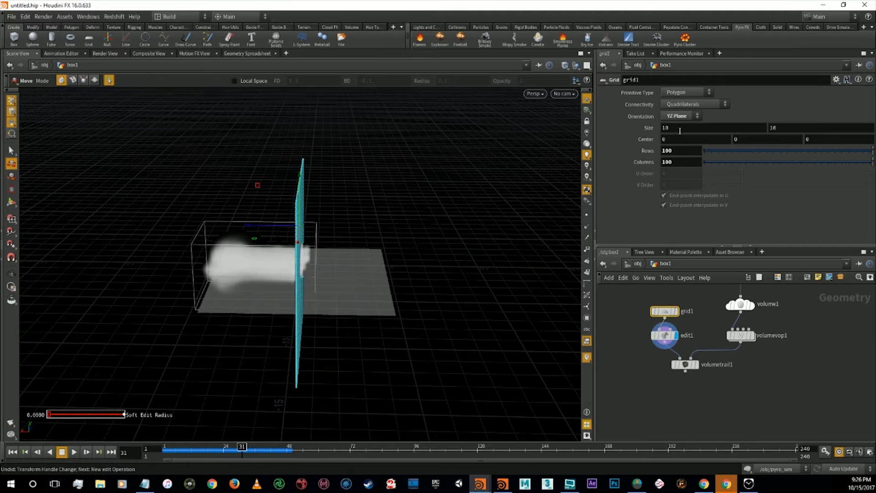
{"action": "left_click", "coordinate": [675, 311]}
{"action": "key", "text": "w"}
{"action": "left_click_drag", "start_coordinate": [242, 131], "coordinate": [354, 396]}
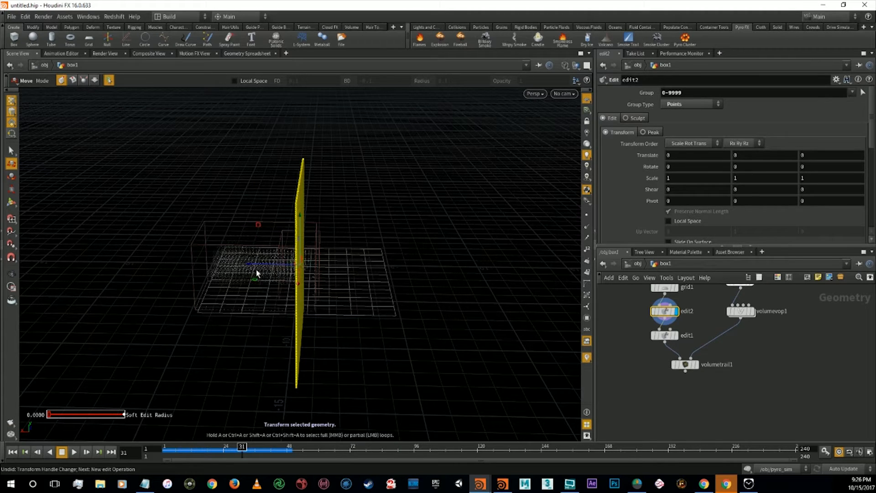
{"action": "left_click_drag", "start_coordinate": [254, 264], "coordinate": [296, 313]}
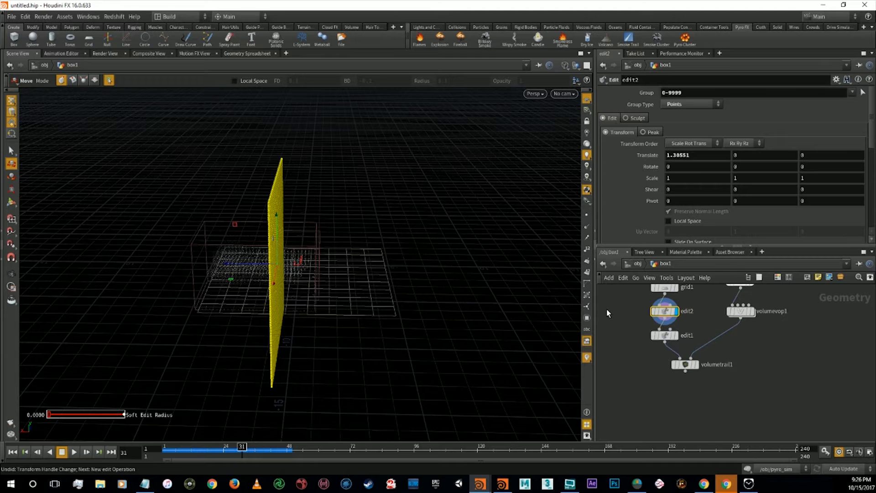
- Delete the leftover edit1 node and set the Trail Length of volumetrail1 to 0.5
{"action": "scroll", "coordinate": [634, 333], "scroll_direction": "up", "scroll_amount": 1}
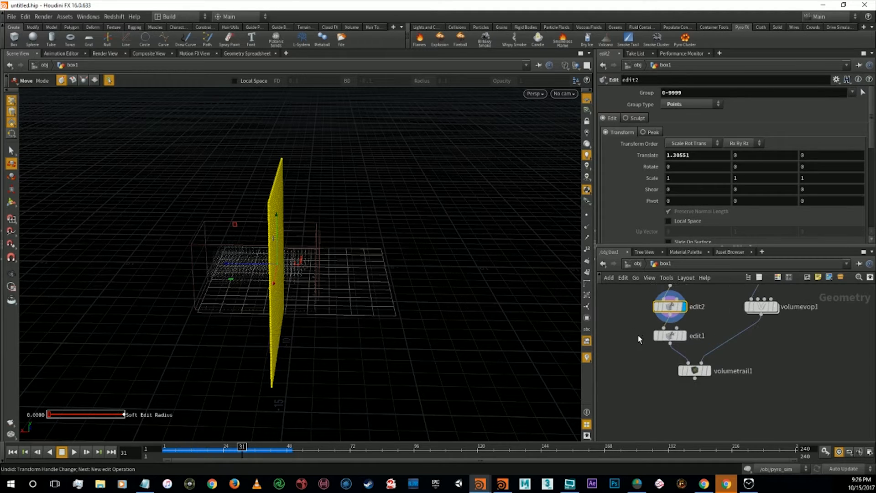
{"action": "left_click", "coordinate": [668, 336]}
{"action": "key", "text": "Delete"}
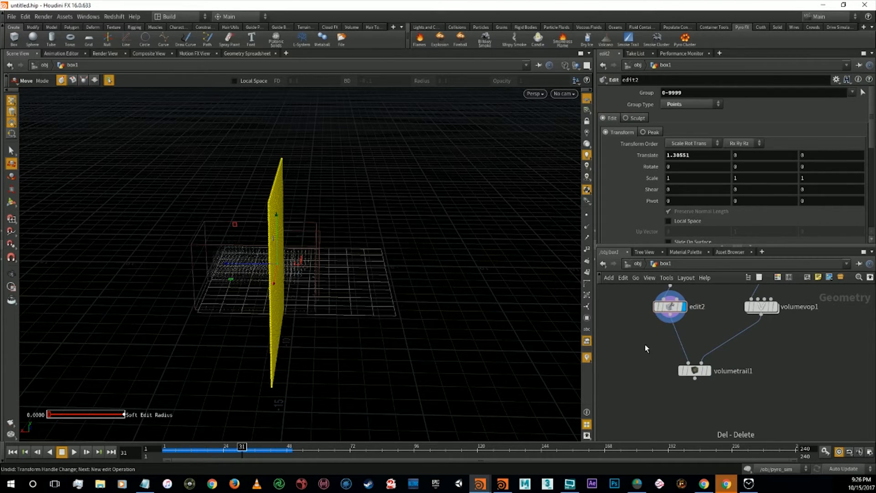
{"action": "left_click", "coordinate": [693, 372]}
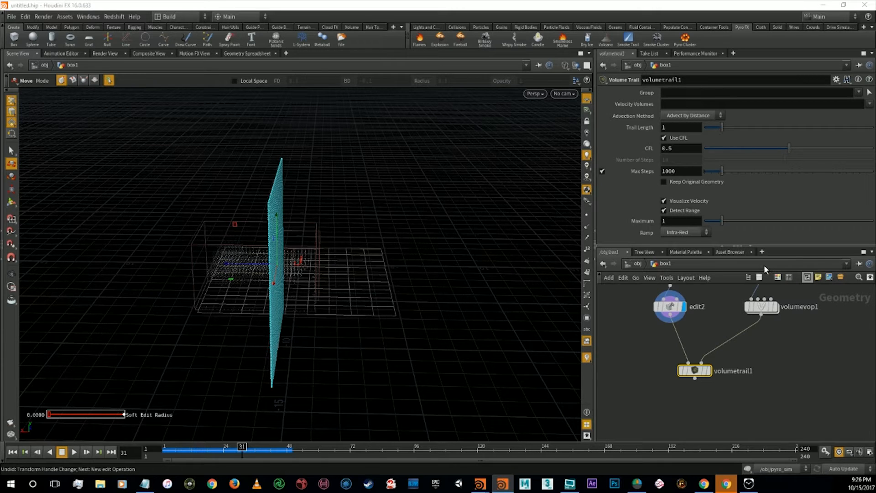
{"action": "middle_click_drag", "start_coordinate": [677, 131], "coordinate": [642, 125]}
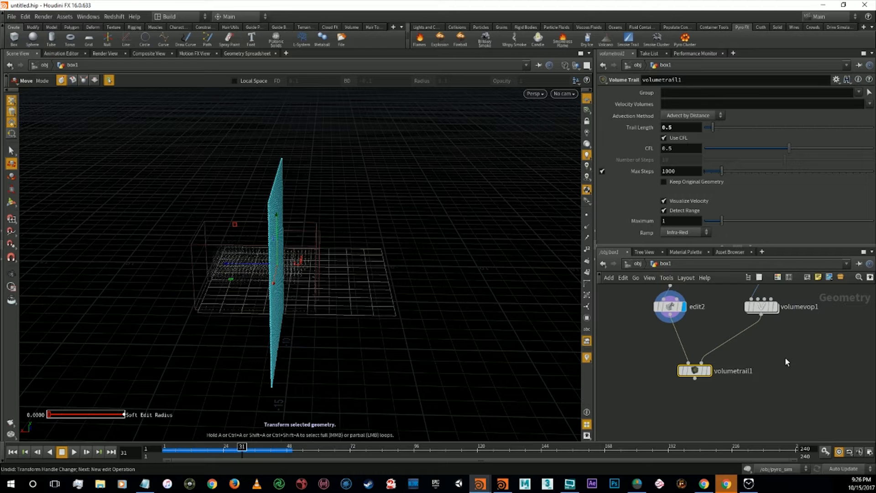
- Add a Null node, connect its input to the output of volumevop1 and display it
{"action": "key", "text": "Tab"}
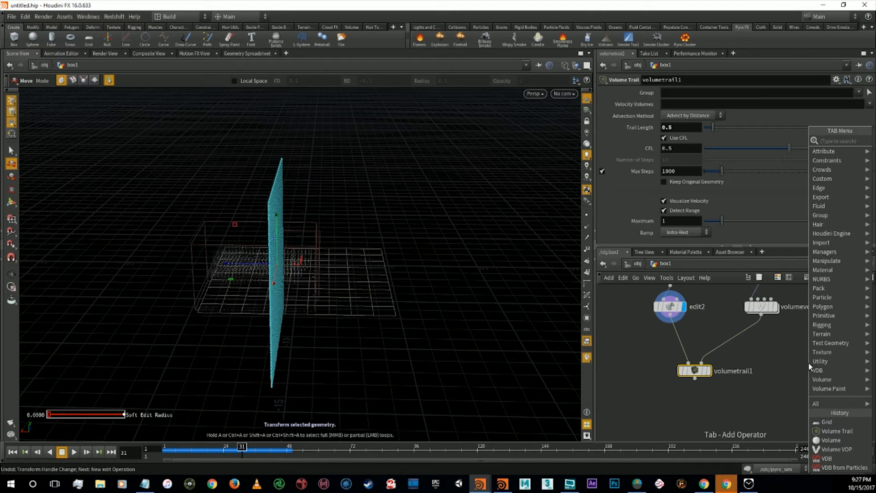
{"action": "type", "text": "null"}
{"action": "key", "text": "Return"}
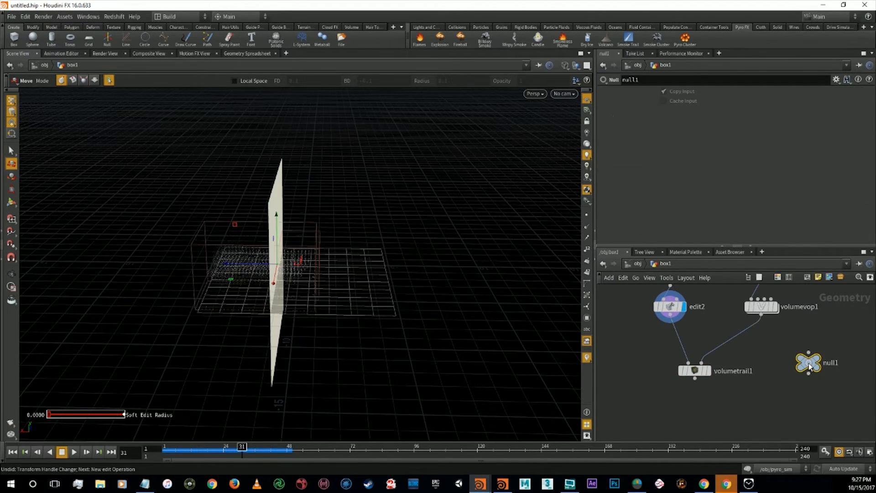
{"action": "left_click", "coordinate": [808, 353]}
{"action": "left_click", "coordinate": [761, 314]}
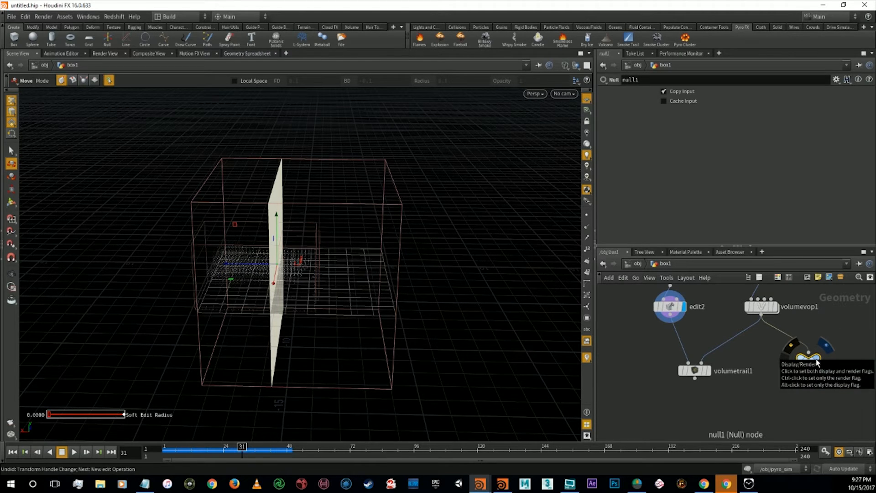
{"action": "left_click", "coordinate": [817, 363]}
- Check the volume's bounds from a lower angle and switch the display to the volumetrail1 node
{"action": "key", "text": "alt"}
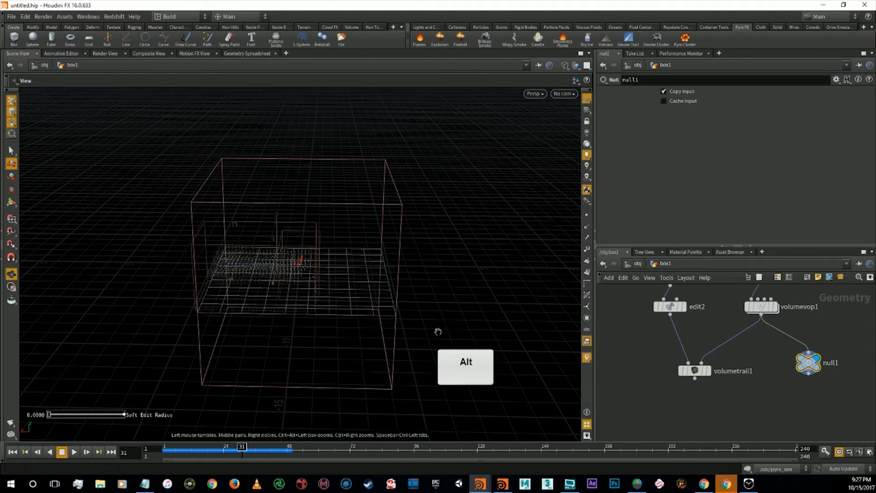
{"action": "left_click_drag", "start_coordinate": [438, 332], "coordinate": [450, 314], "text": "alt"}
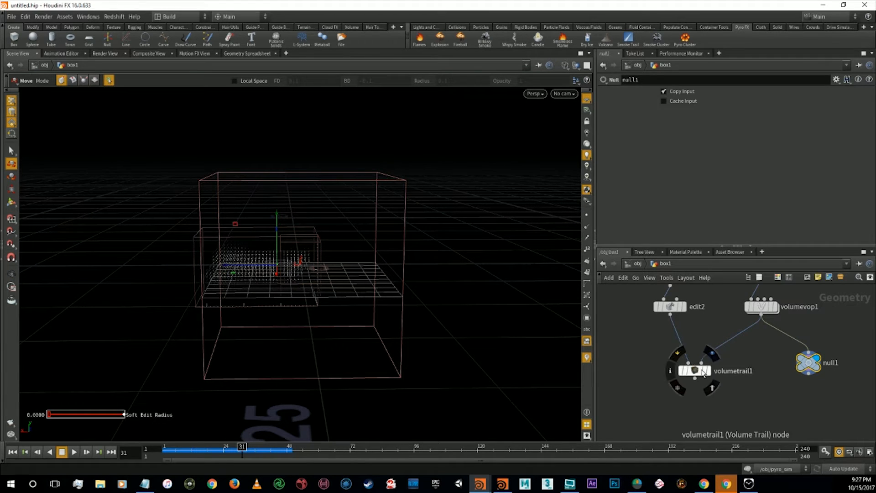
{"action": "left_click", "coordinate": [708, 372]}
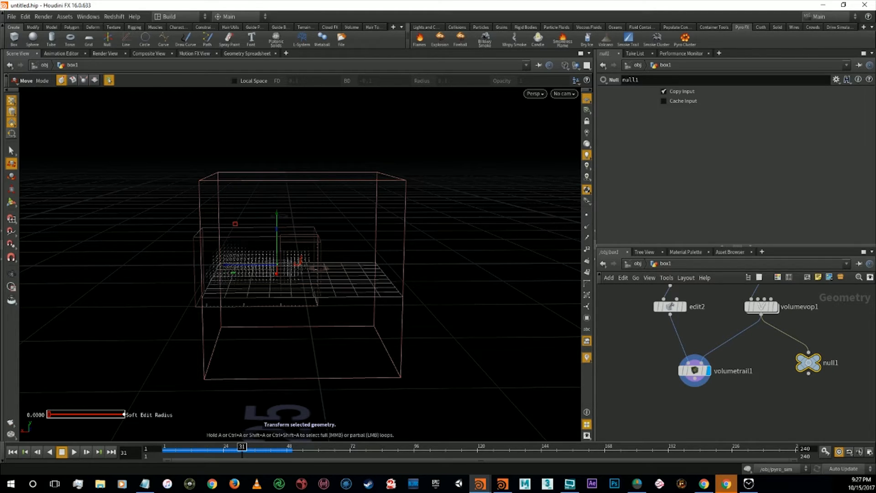
{"action": "key", "text": "alt+Tab"}
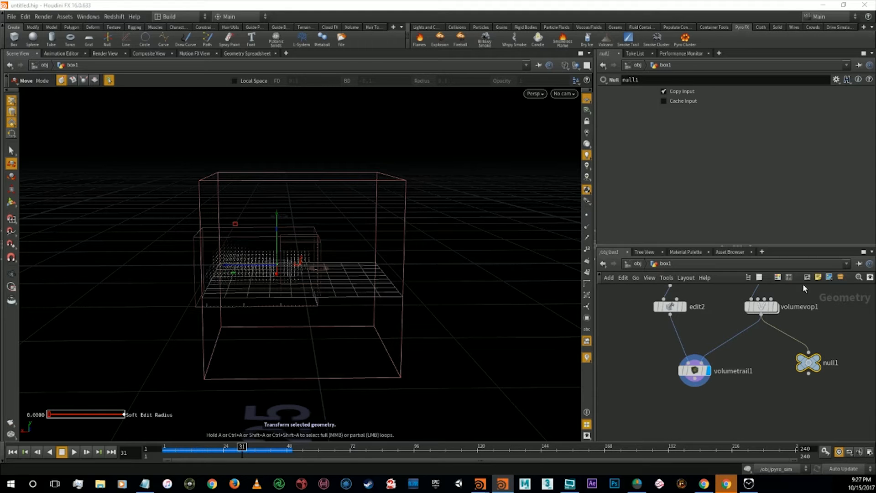
- Return to the object level and rename the box1 geometry object as Dust_Storm_driver
{"action": "left_click", "coordinate": [637, 263]}
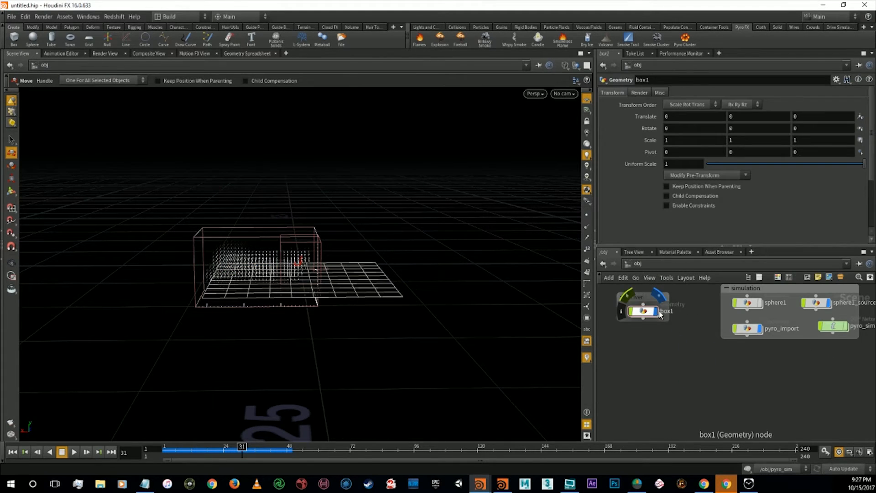
{"action": "double_click", "coordinate": [667, 311]}
{"action": "type", "text": "D"}
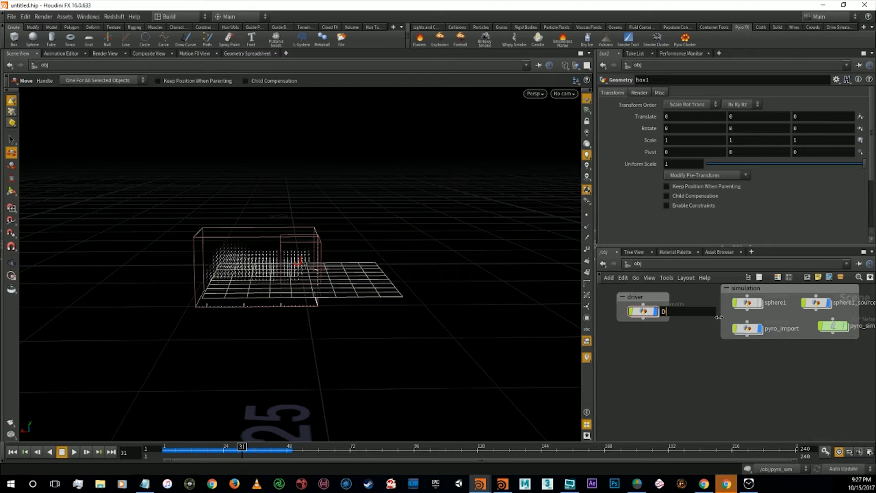
{"action": "type", "text": "ust_"}
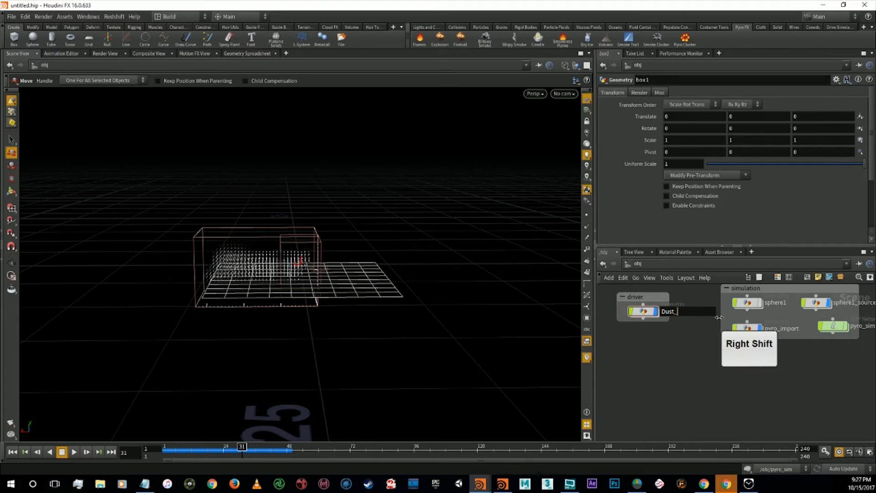
{"action": "type", "text": "Storm_driver"}
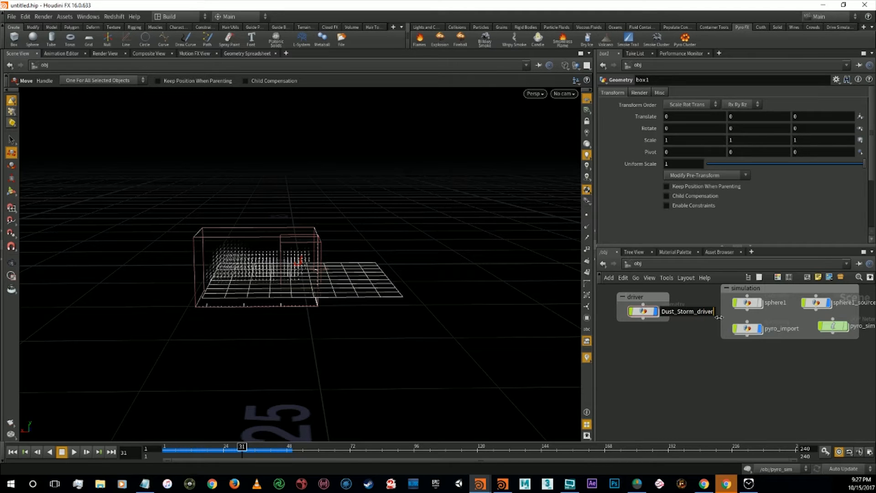
{"action": "key", "text": "Return"}
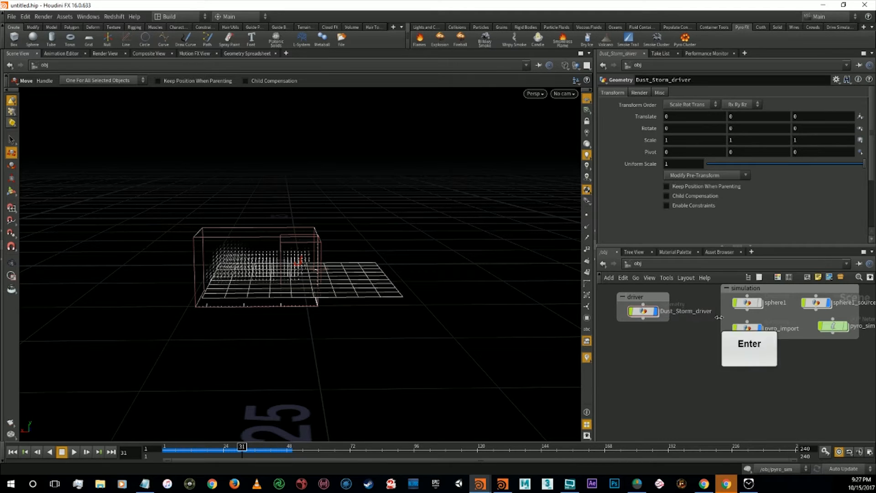
- Inside Dust_Storm_driver, rename the null1 node as OUT_dust_Storm
{"action": "double_click", "coordinate": [643, 310]}
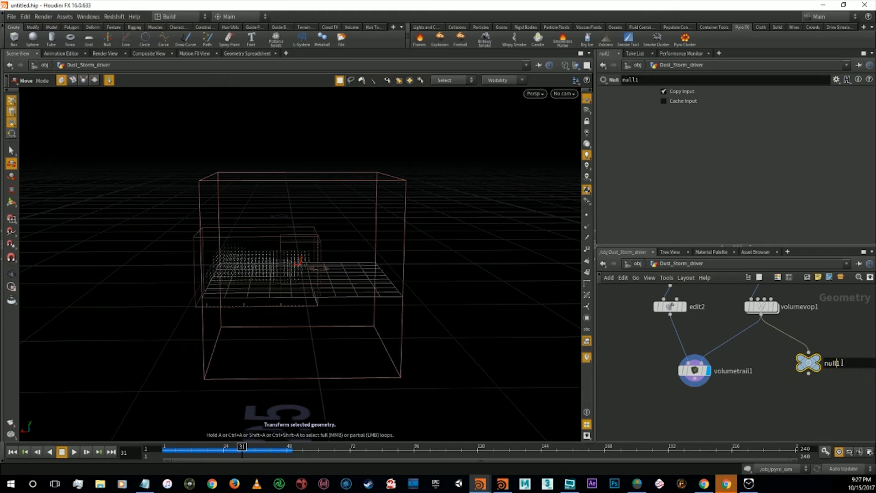
{"action": "double_click", "coordinate": [831, 362]}
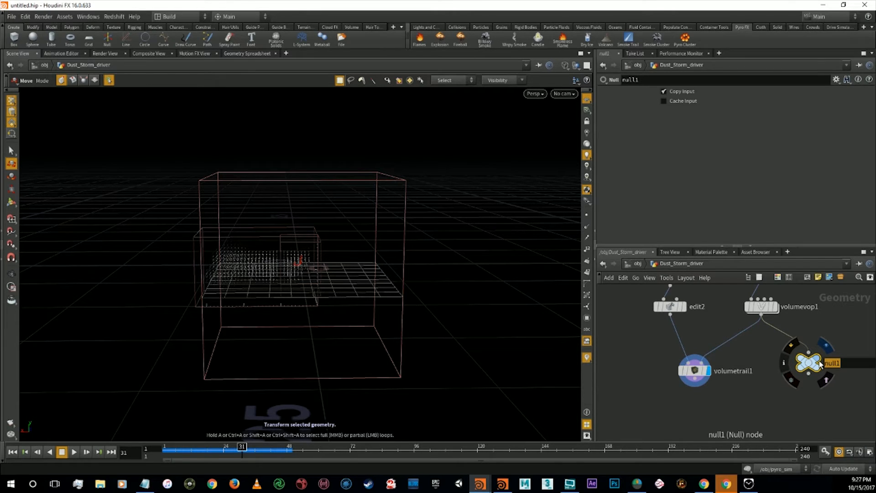
{"action": "key", "text": "shift"}
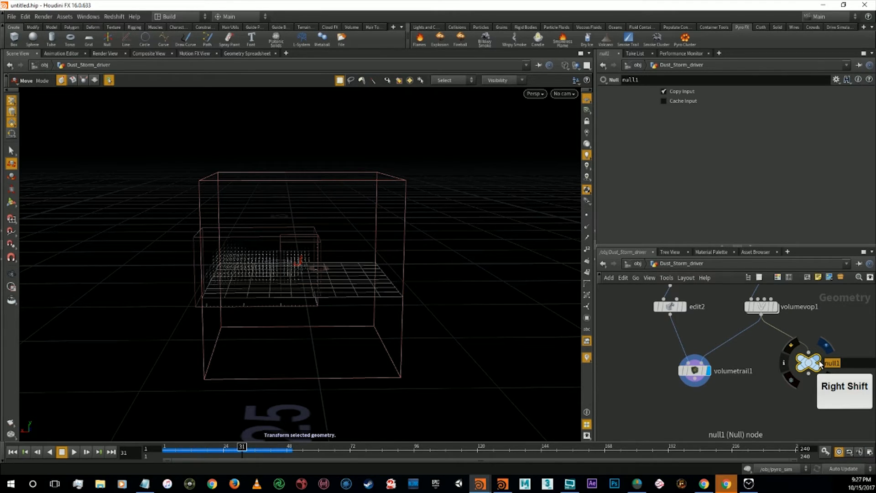
{"action": "type", "text": "OU"}
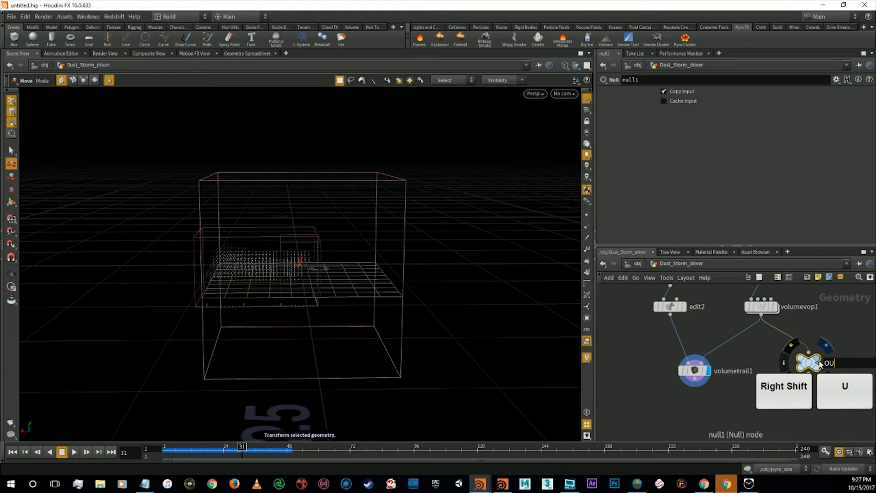
{"action": "type", "text": "T_"}
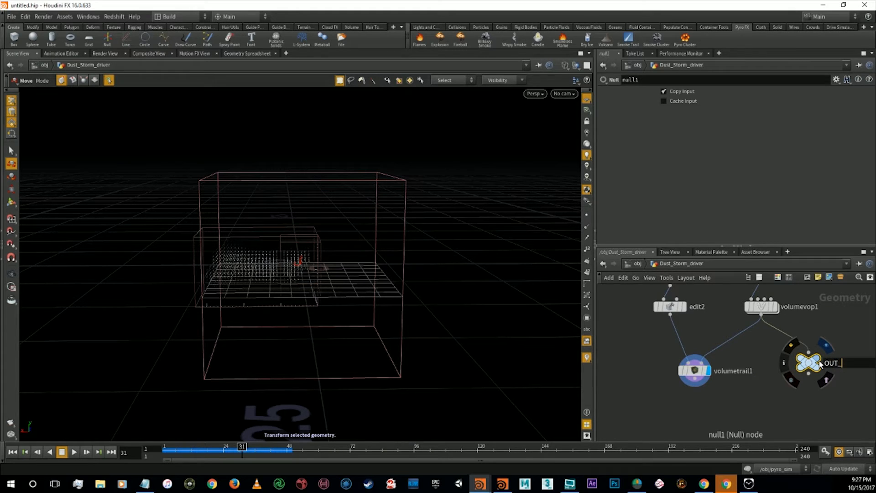
{"action": "type", "text": "dust_Storm"}
{"action": "key", "text": "Return"}
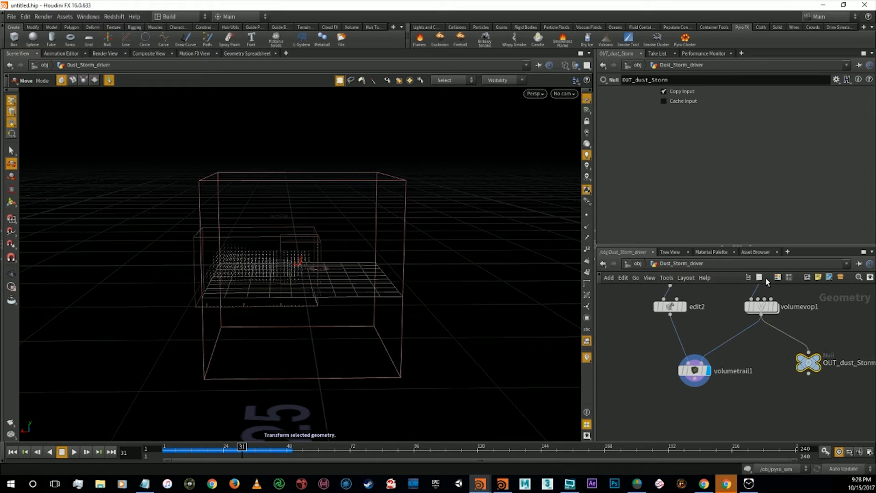
- Add a Source Volume node inside the pyro_sim network and connect it to merge2 beside the existing density source
{"action": "left_click", "coordinate": [637, 264]}
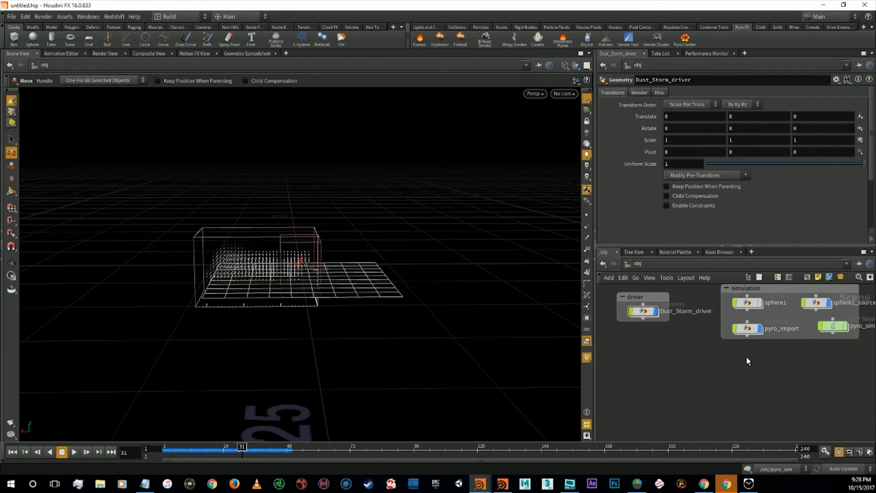
{"action": "scroll", "coordinate": [747, 356], "scroll_direction": "down", "scroll_amount": 2}
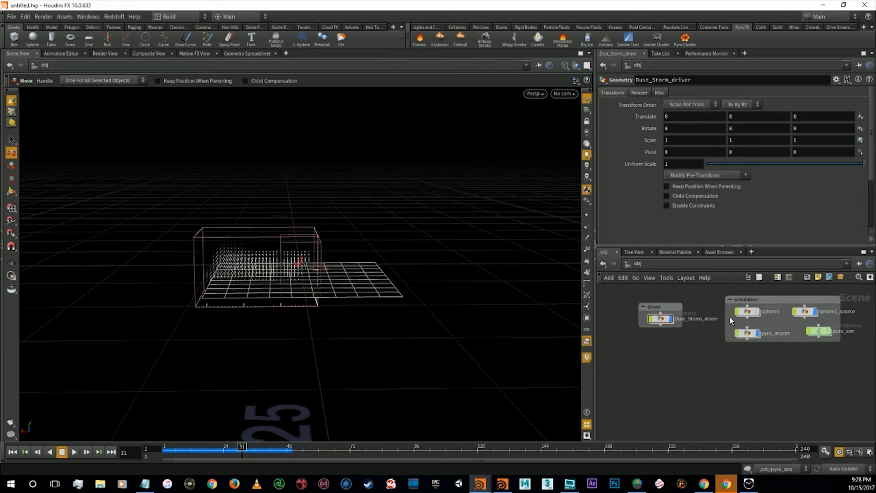
{"action": "double_click", "coordinate": [819, 331]}
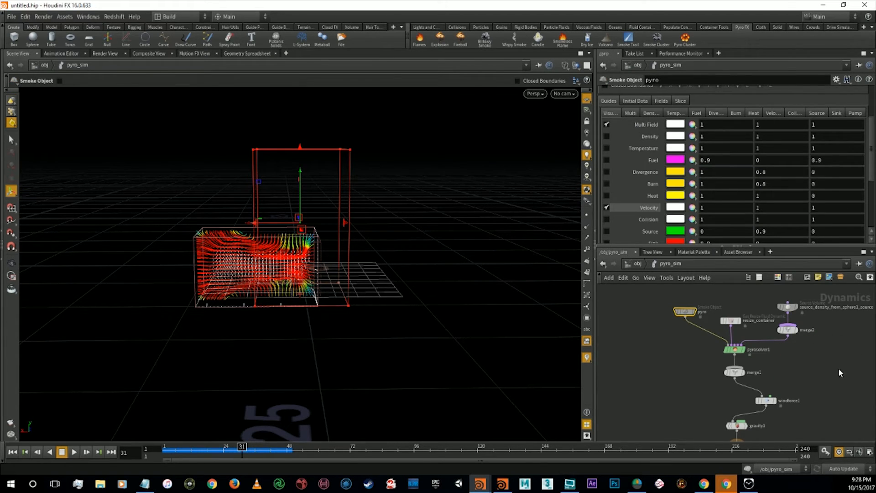
{"action": "mouse_move", "coordinate": [787, 311]}
{"action": "key", "text": "Tab"}
{"action": "type", "text": "s"}
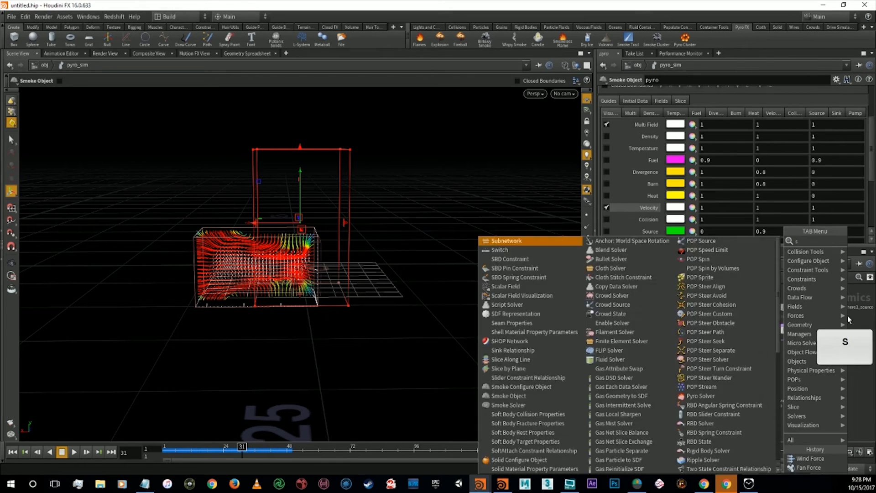
{"action": "type", "text": "ource"}
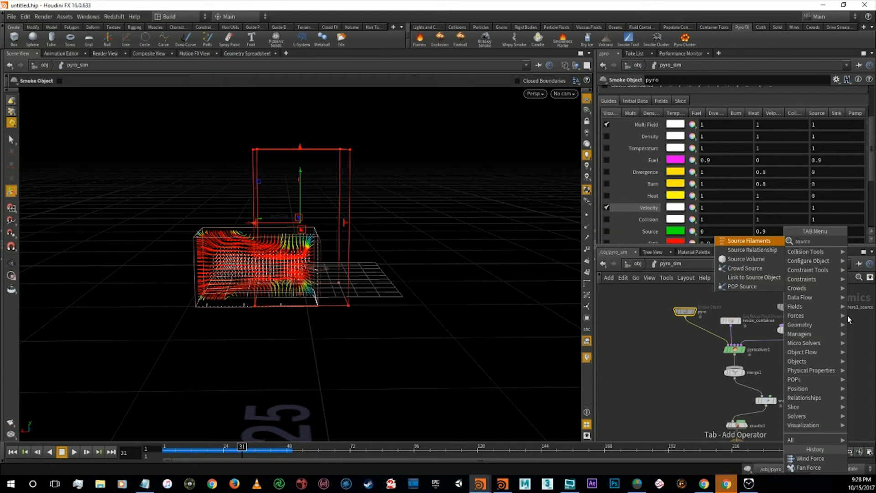
{"action": "key", "text": "Return"}
{"action": "left_click", "coordinate": [848, 318]}
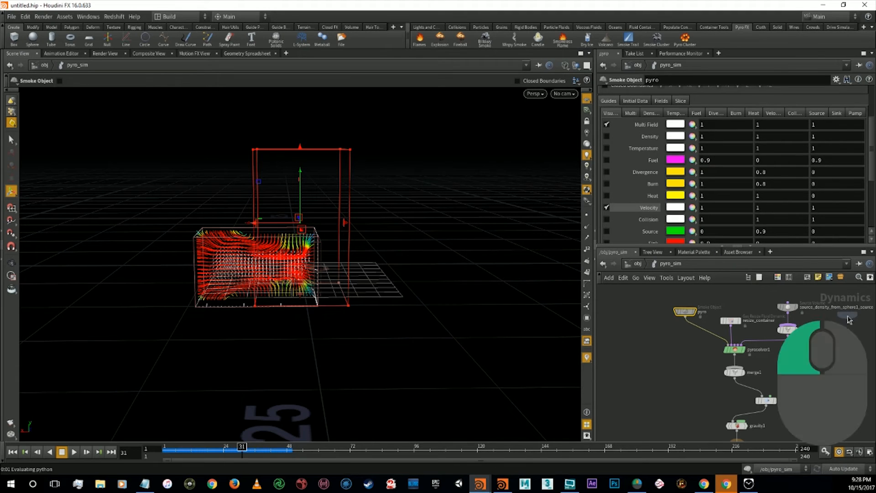
{"action": "left_click_drag", "start_coordinate": [848, 322], "coordinate": [792, 324]}
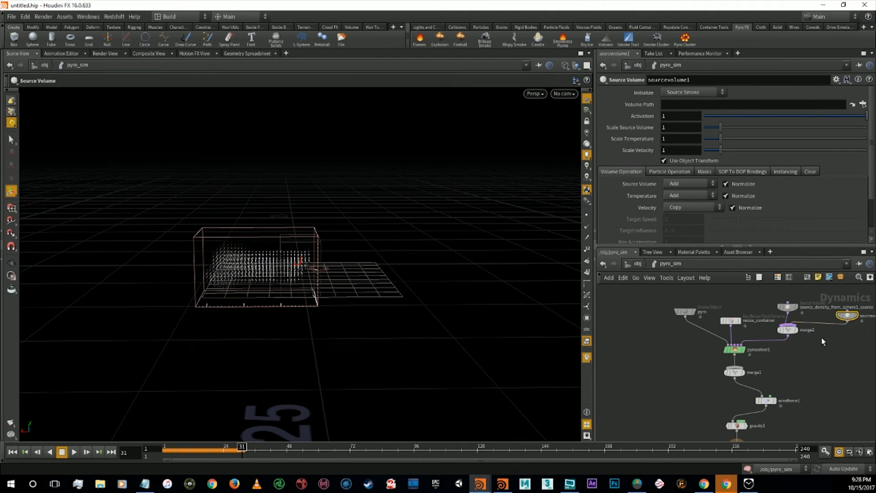
- Set the Volume Path of sourcevolume1 to /obj/Dust_Storm_driver/OUT_dust_Storm
{"action": "left_click", "coordinate": [844, 318]}
{"action": "left_click", "coordinate": [863, 104]}
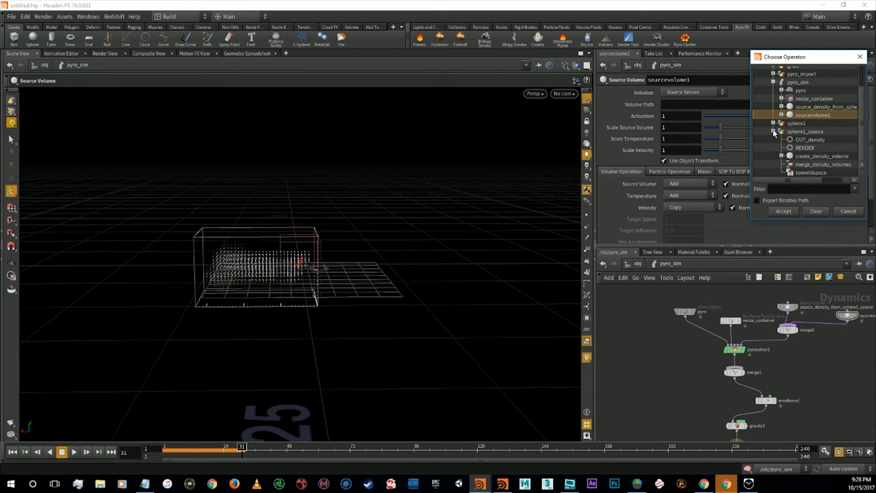
{"action": "left_click", "coordinate": [773, 131]}
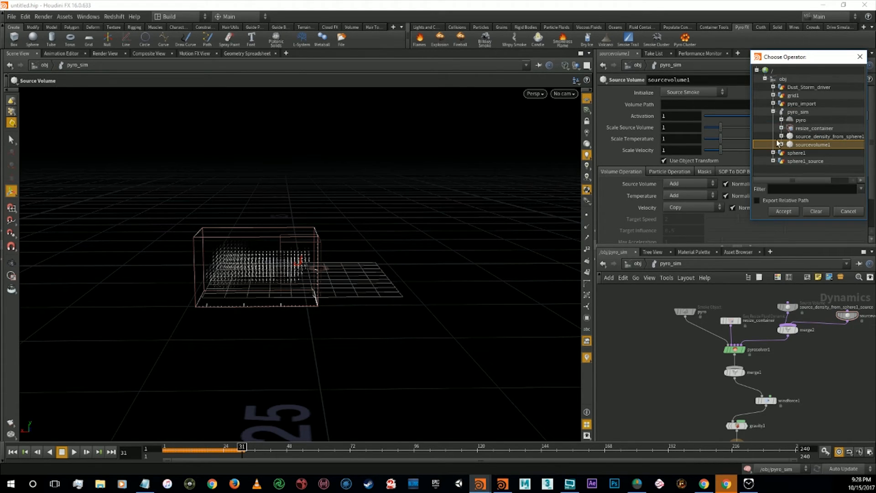
{"action": "left_click", "coordinate": [774, 87]}
{"action": "left_click", "coordinate": [807, 96]}
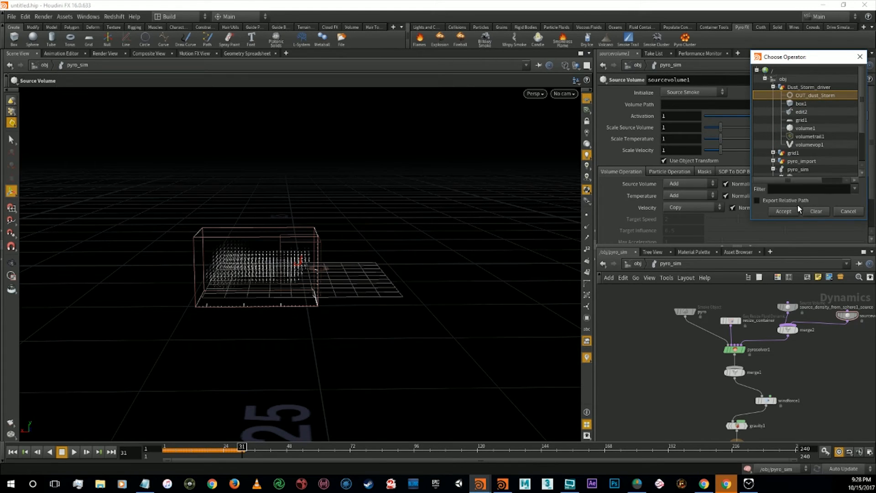
{"action": "left_click", "coordinate": [783, 211]}
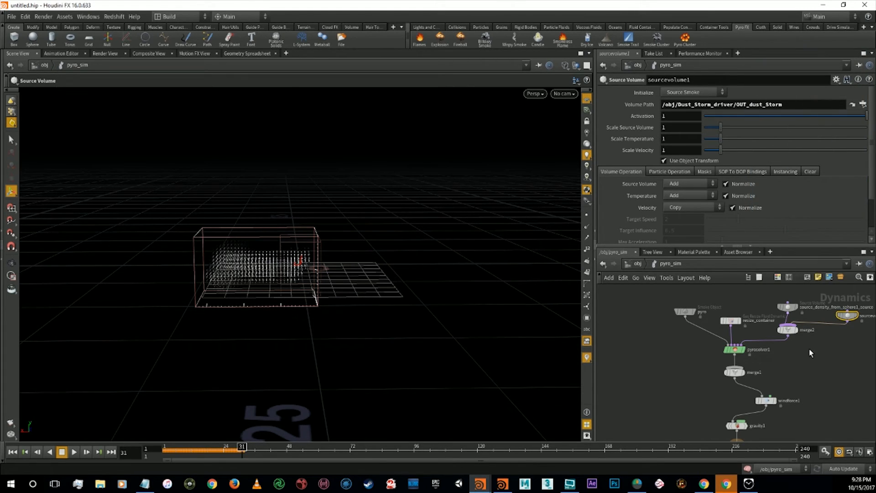
- Set the volume operations of sourcevolume1 to Add for Velocity and None for both Temperature and Source Volume
{"action": "left_click", "coordinate": [684, 211]}
{"action": "left_click", "coordinate": [685, 225]}
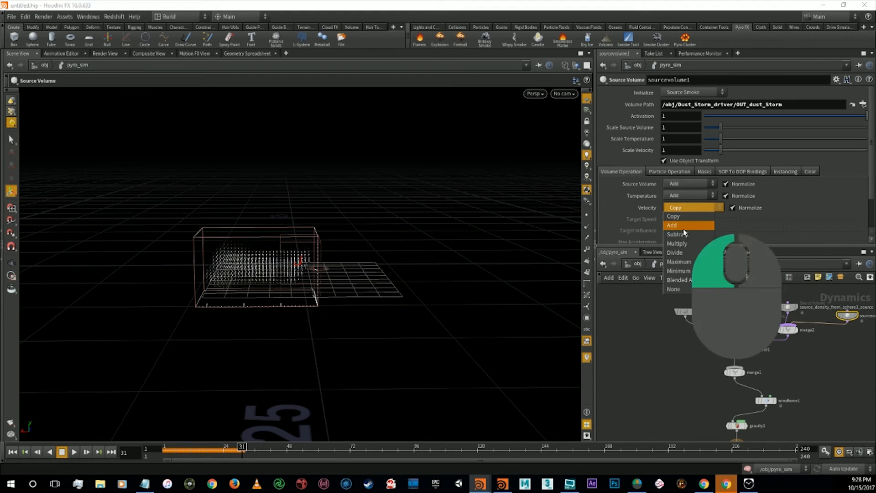
{"action": "left_click", "coordinate": [690, 200]}
{"action": "left_click", "coordinate": [689, 202]}
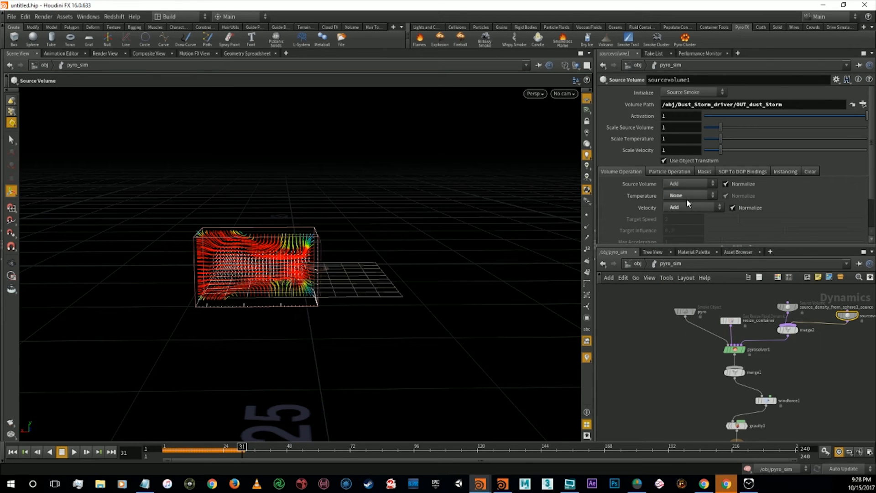
{"action": "left_click", "coordinate": [689, 184]}
{"action": "left_click", "coordinate": [689, 269]}
{"action": "key", "text": "alt+Tab"}
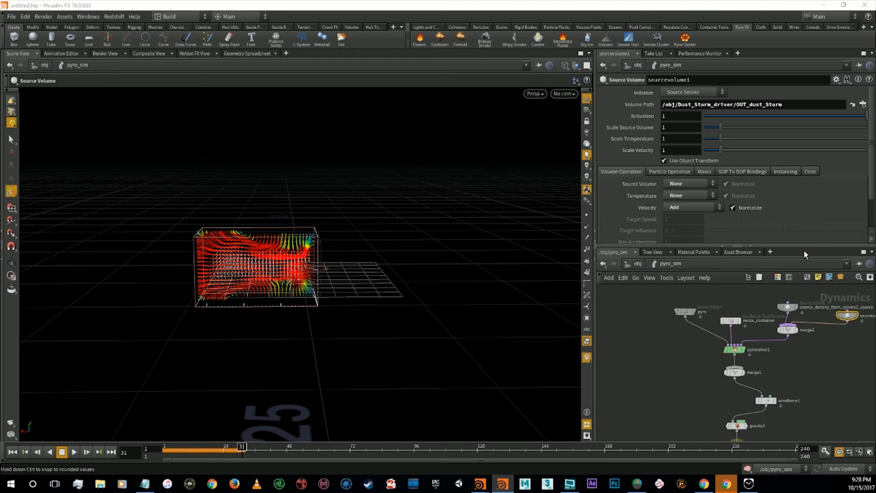
- Review the SOP to DOP bindings, instancing and clear settings of sourcevolume1, and play the simulation from frame 1
{"action": "left_click", "coordinate": [735, 172]}
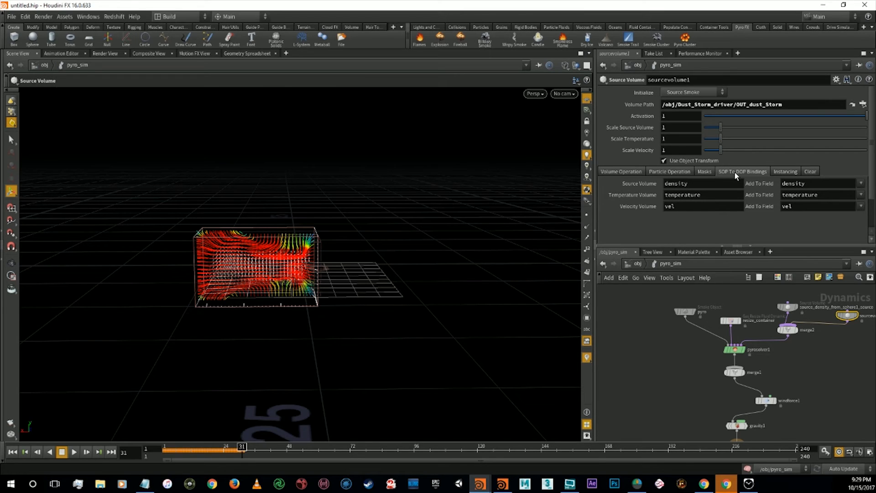
{"action": "left_click", "coordinate": [791, 173]}
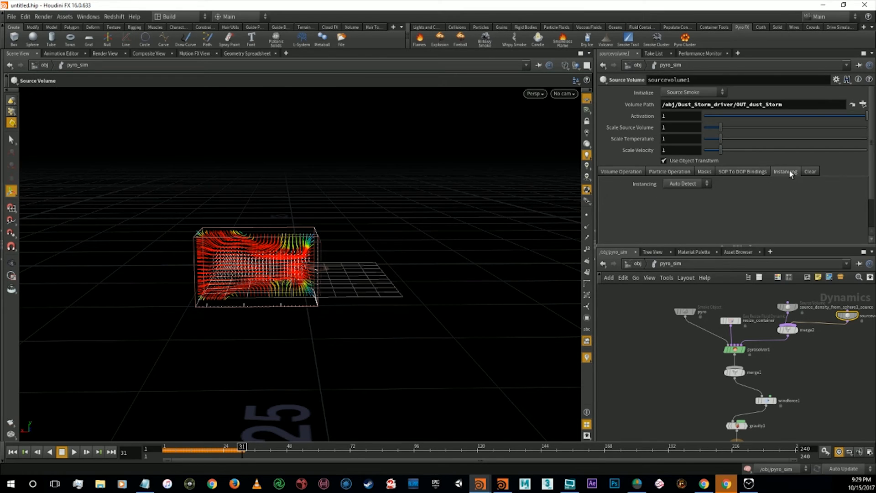
{"action": "left_click", "coordinate": [809, 172]}
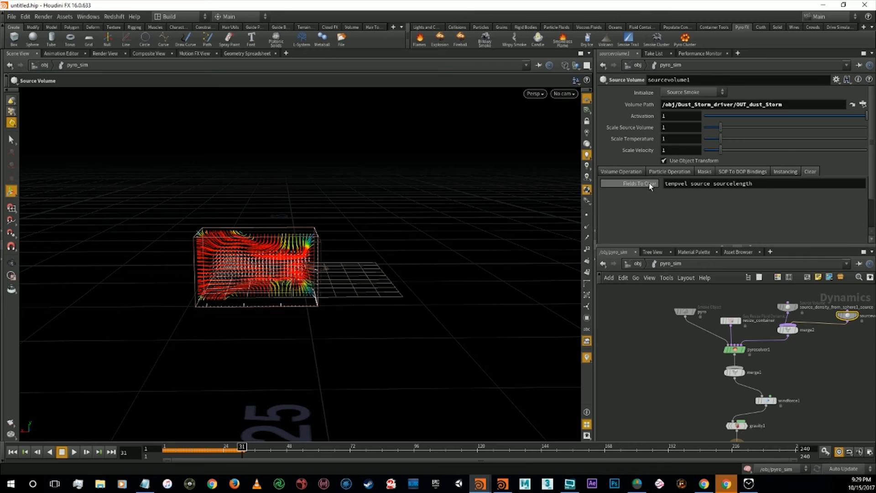
{"action": "left_click", "coordinate": [641, 172]}
{"action": "left_click", "coordinate": [639, 174]}
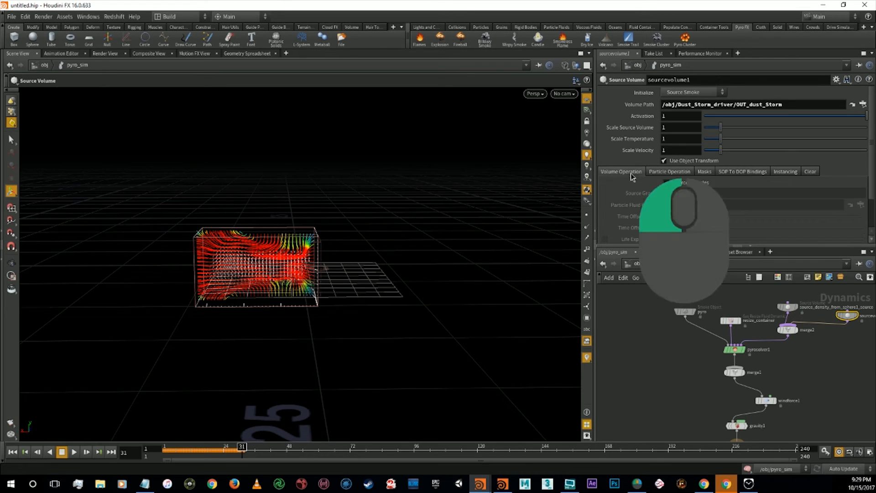
{"action": "scroll", "coordinate": [684, 236], "scroll_direction": "down", "scroll_amount": 2}
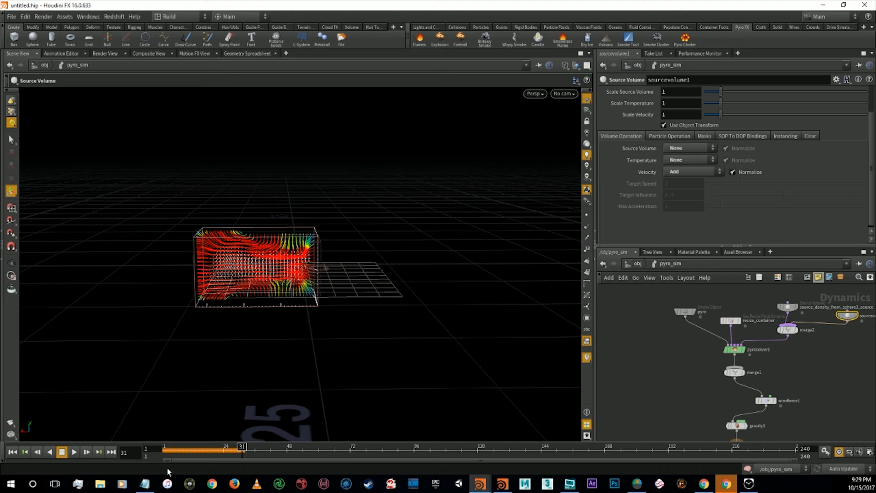
{"action": "left_click", "coordinate": [26, 452]}
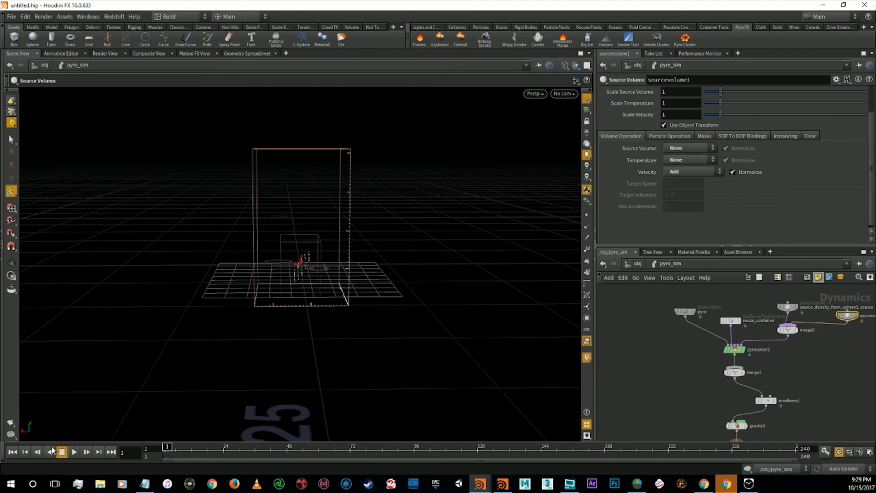
{"action": "left_click", "coordinate": [74, 452]}
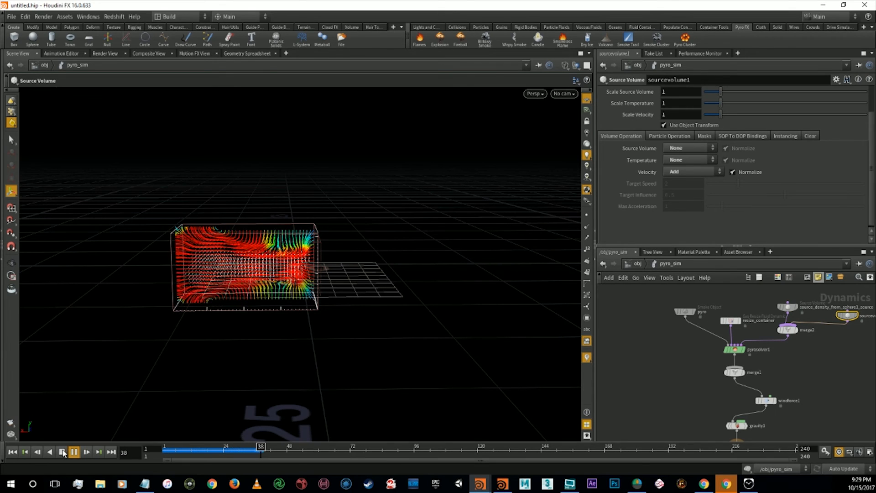
{"action": "left_click", "coordinate": [62, 452]}
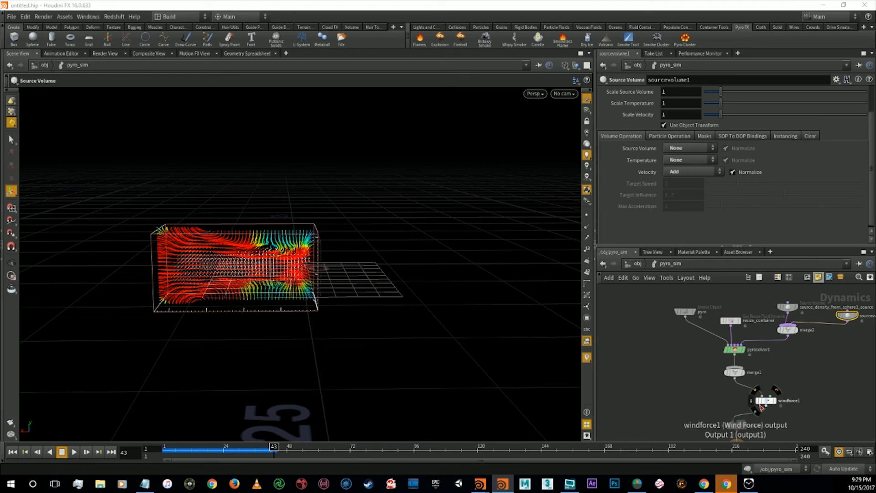
- Bypass the windforce1 node, replay the simulation from frame 1 and inspect the velocity field from another angle
{"action": "left_click", "coordinate": [757, 402]}
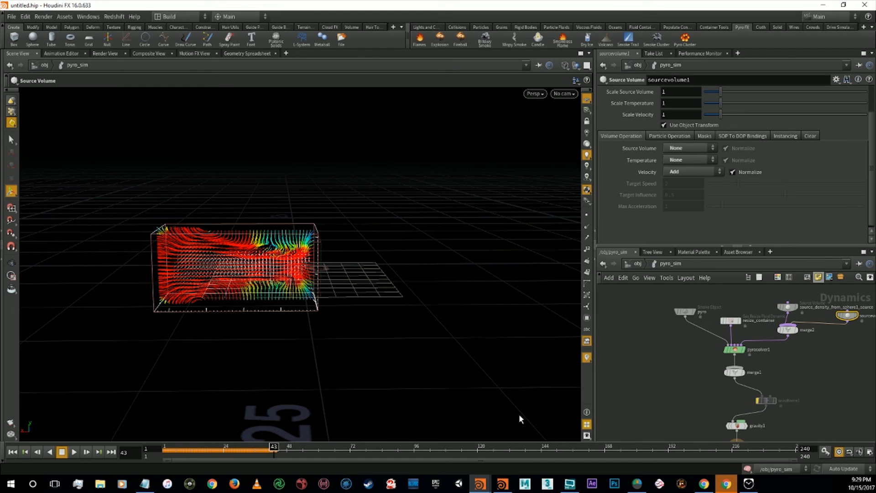
{"action": "left_click", "coordinate": [12, 452]}
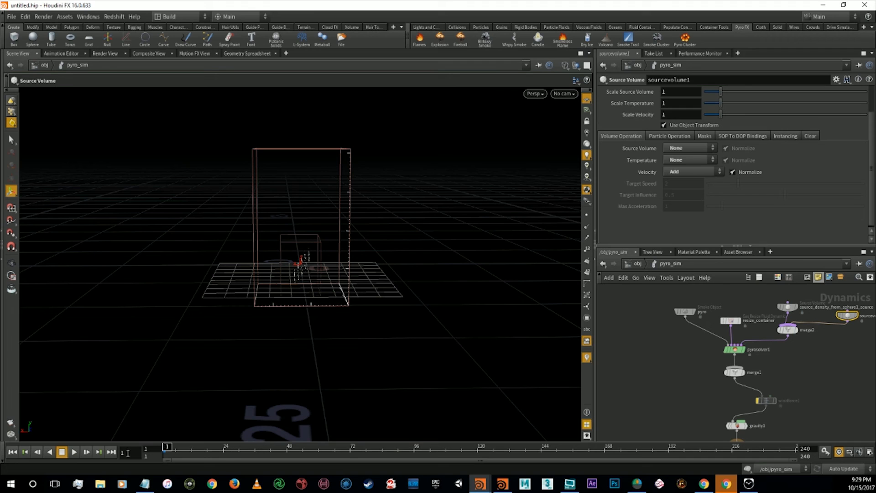
{"action": "left_click", "coordinate": [74, 452]}
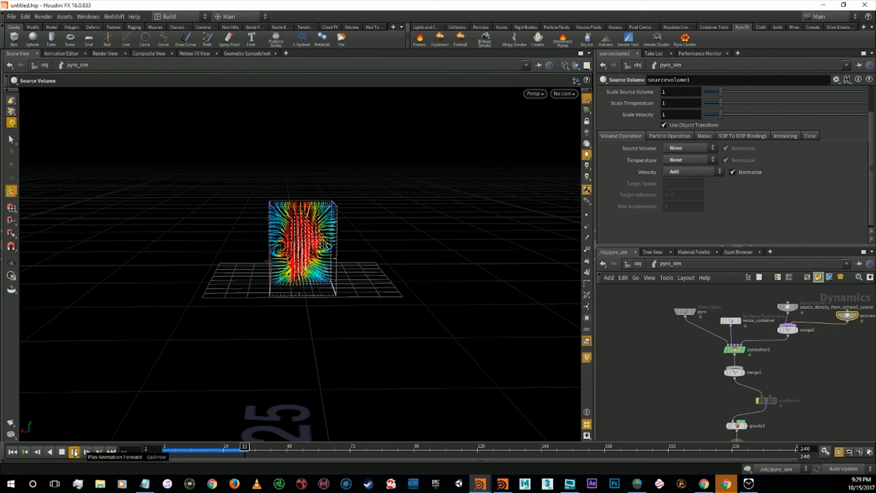
{"action": "left_click", "coordinate": [75, 452]}
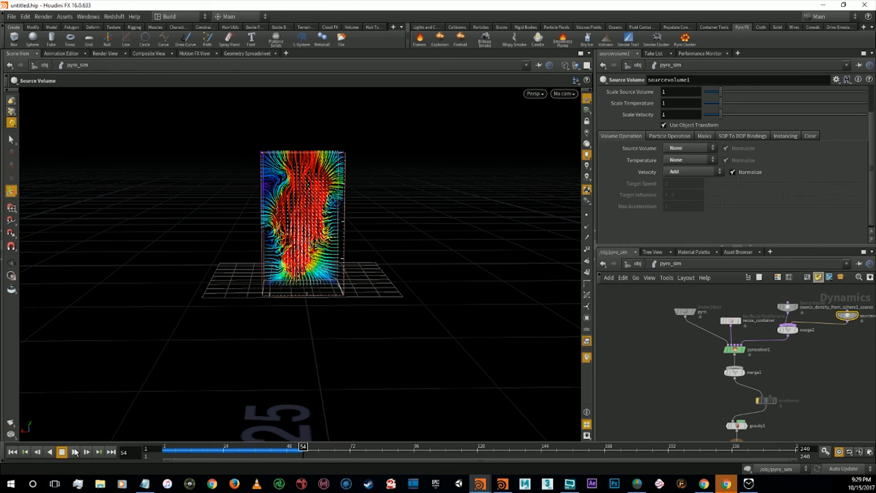
{"action": "left_click_drag", "start_coordinate": [368, 249], "coordinate": [446, 258], "text": "alt"}
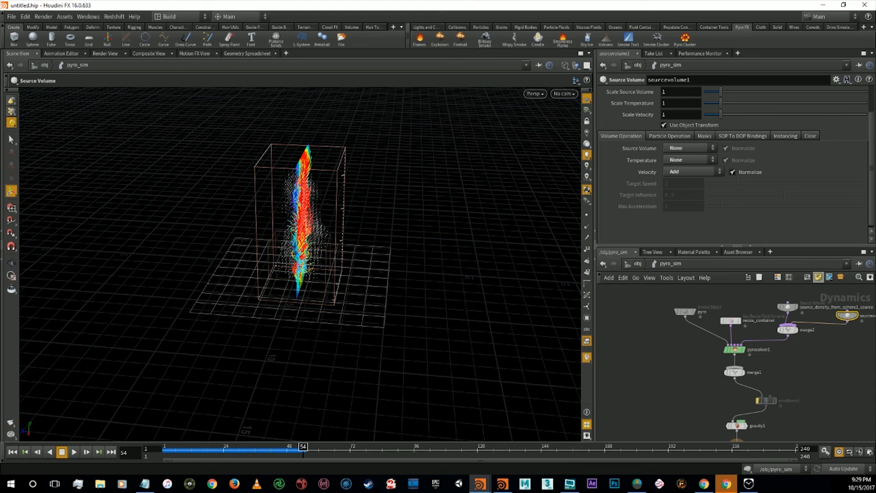
{"action": "scroll", "coordinate": [751, 141], "scroll_direction": "up", "scroll_amount": 3}
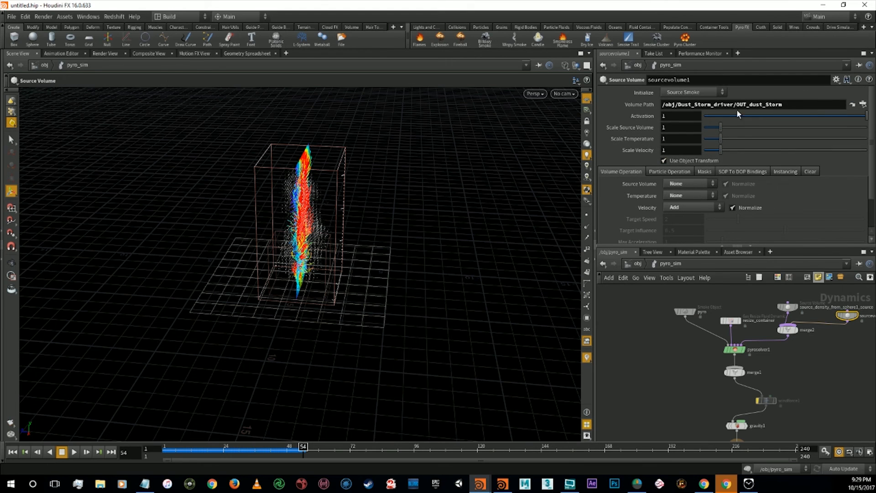